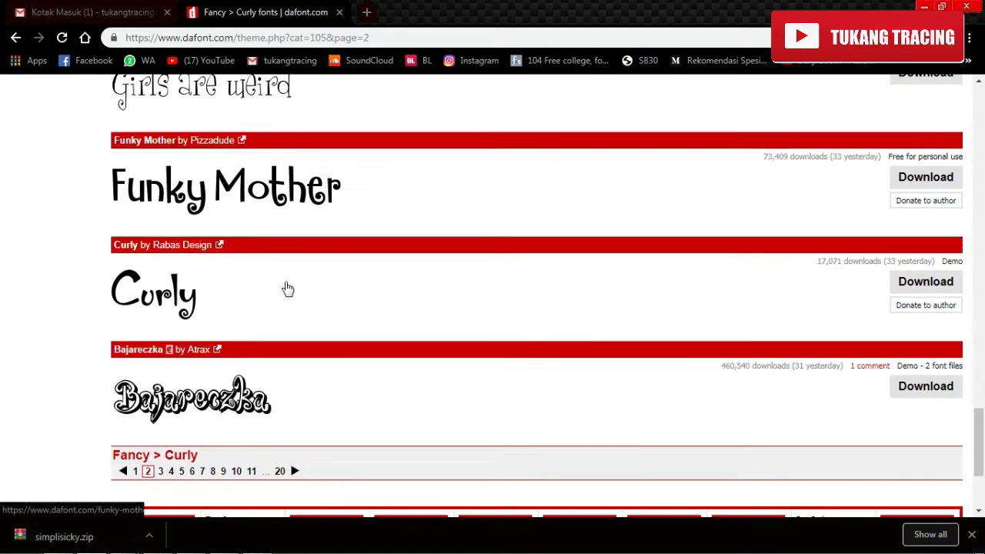
Browse the end of the Fancy > Curly font list and switch to the Indonesia.cdr drawing in CorelDRAW
scroll(254, 414, down, 1)
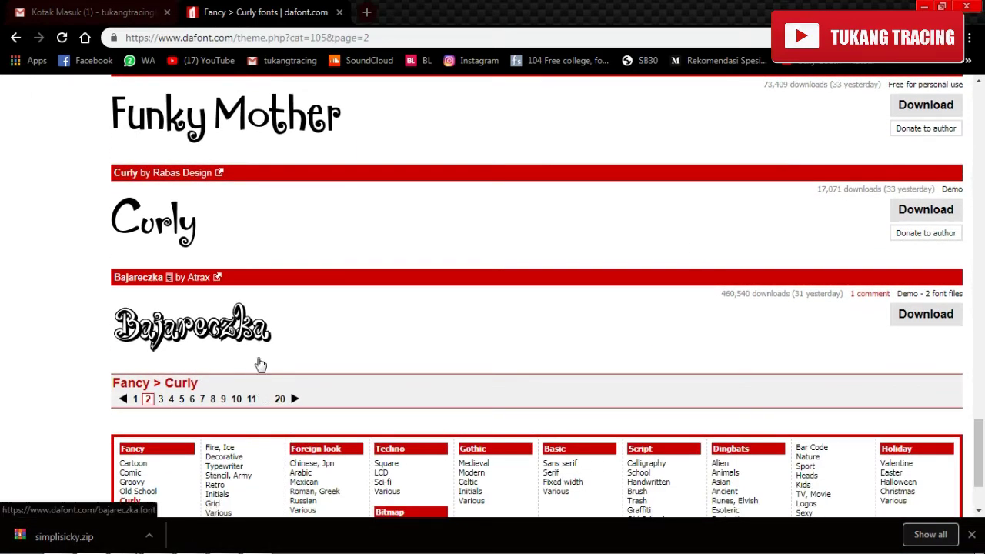
scroll(260, 365, down, 2)
click(223, 543)
Examine the letter shapes of the red Indonesia lettering above the map, close up and as a whole
scroll(308, 249, up, 2)
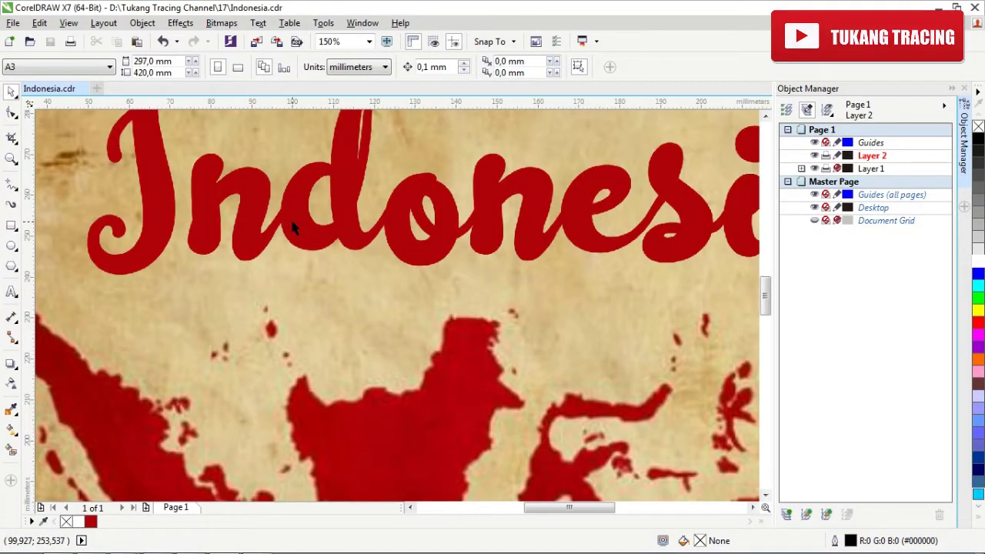
scroll(290, 217, down, 2)
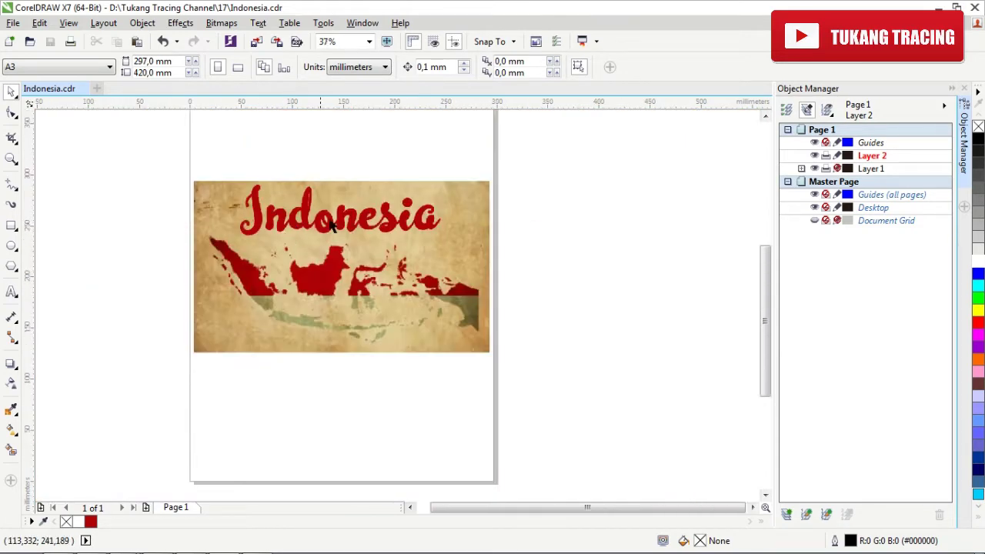
scroll(370, 213, up, 1)
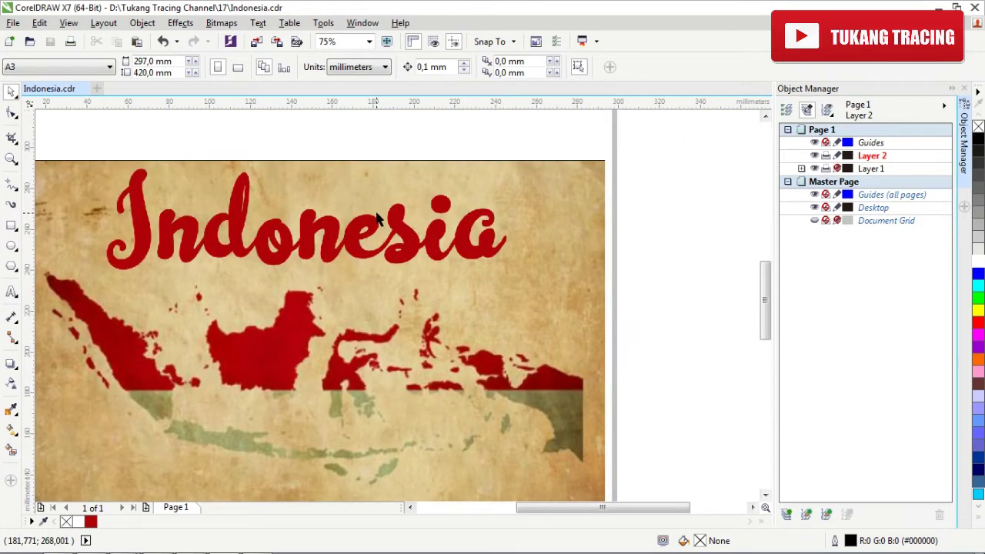
scroll(372, 268, down, 1)
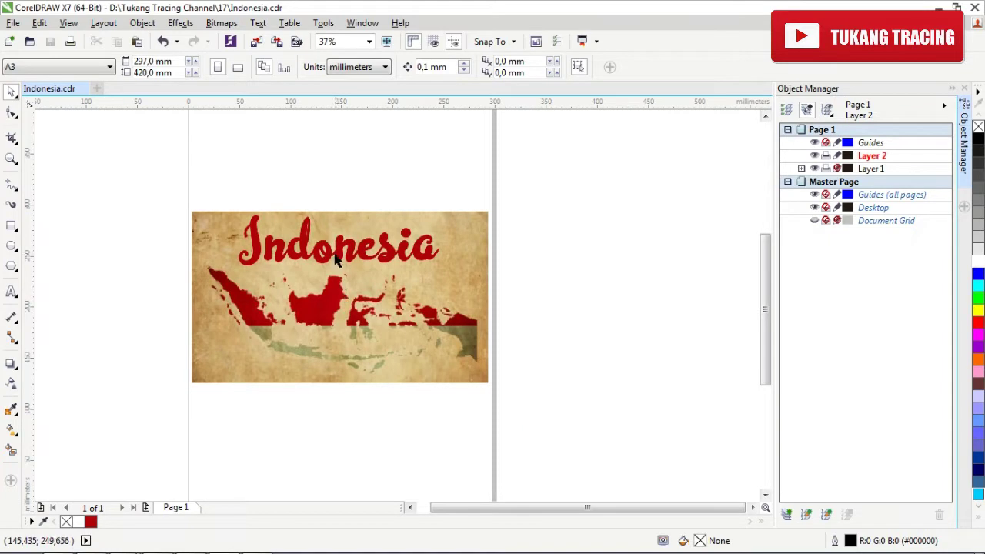
scroll(336, 261, up, 1)
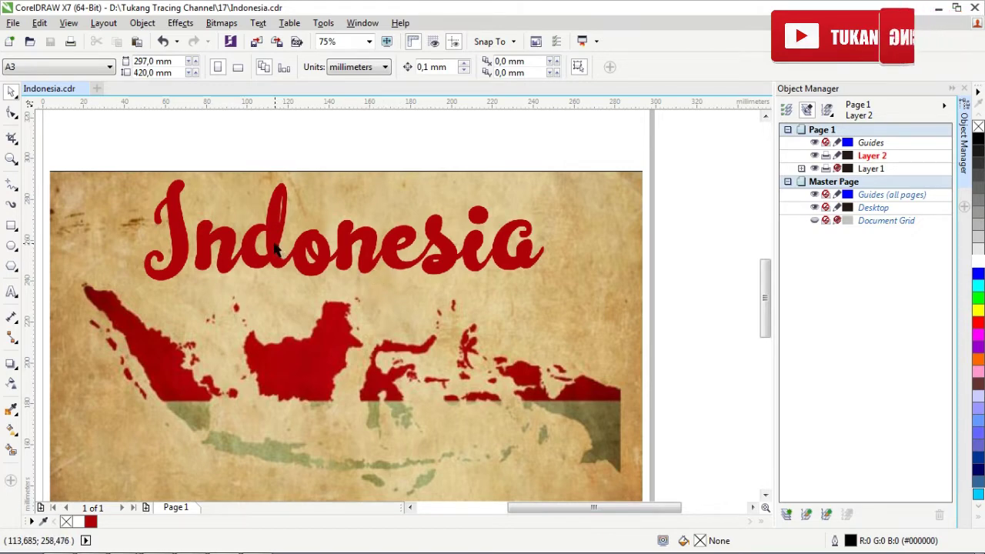
scroll(199, 217, up, 2)
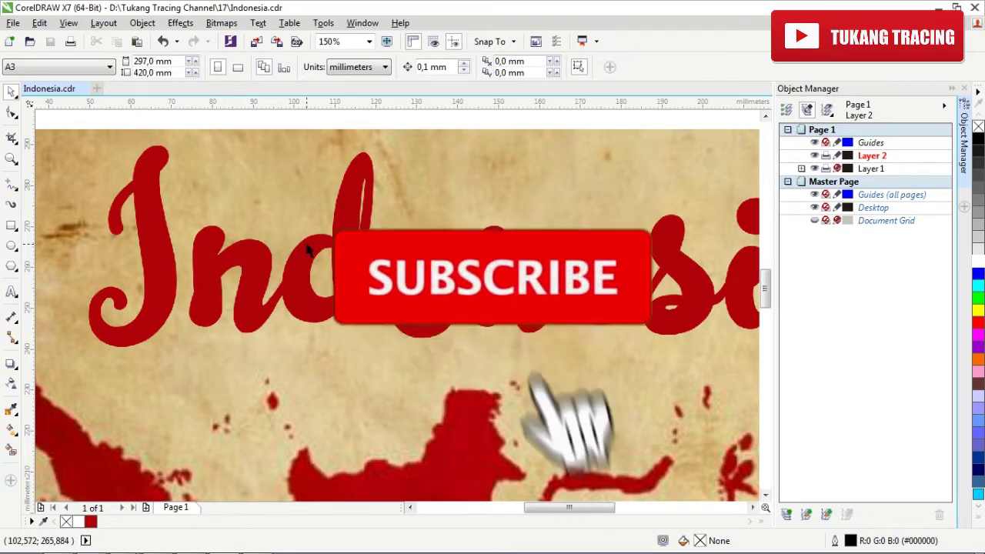
scroll(276, 236, down, 2)
scroll(275, 234, up, 2)
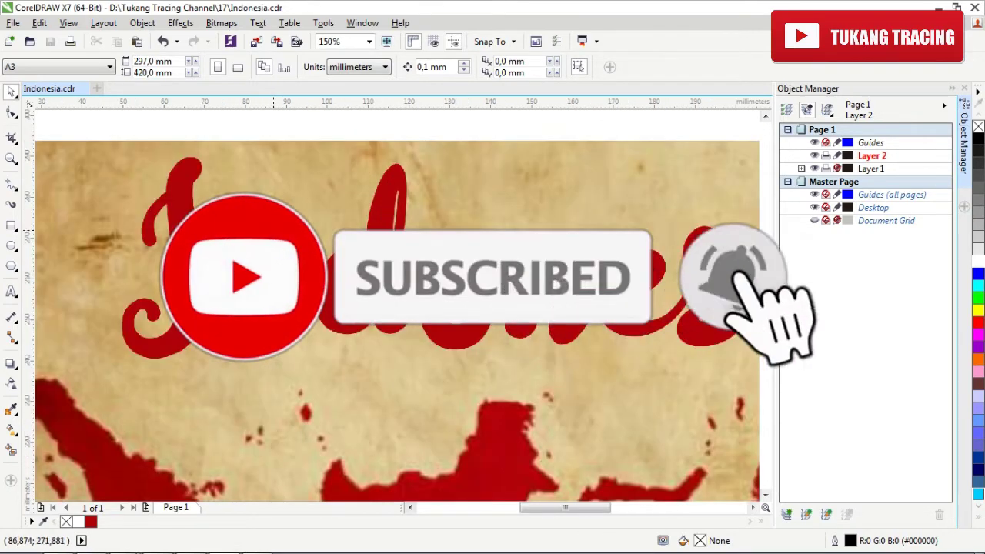
scroll(274, 231, down, 2)
scroll(275, 232, down, 2)
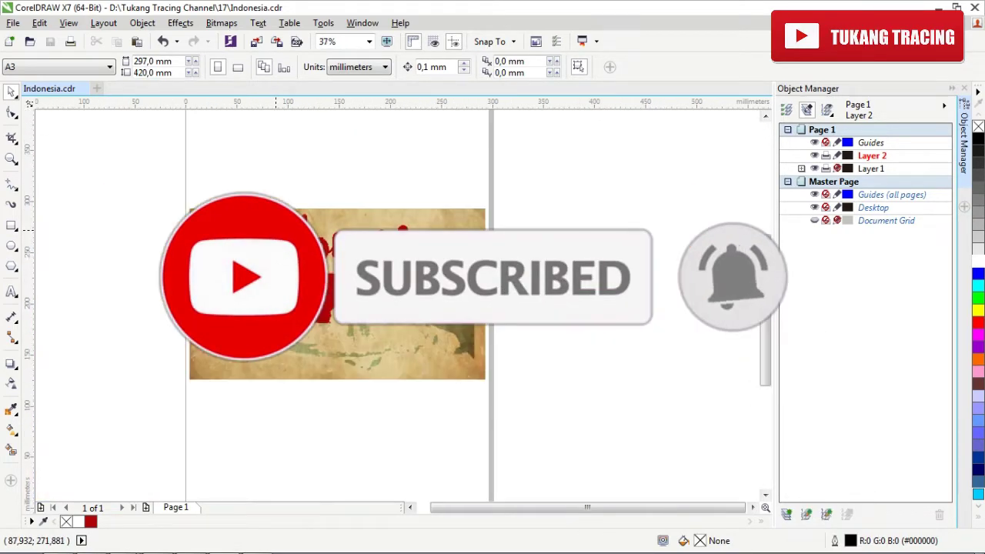
scroll(454, 251, up, 2)
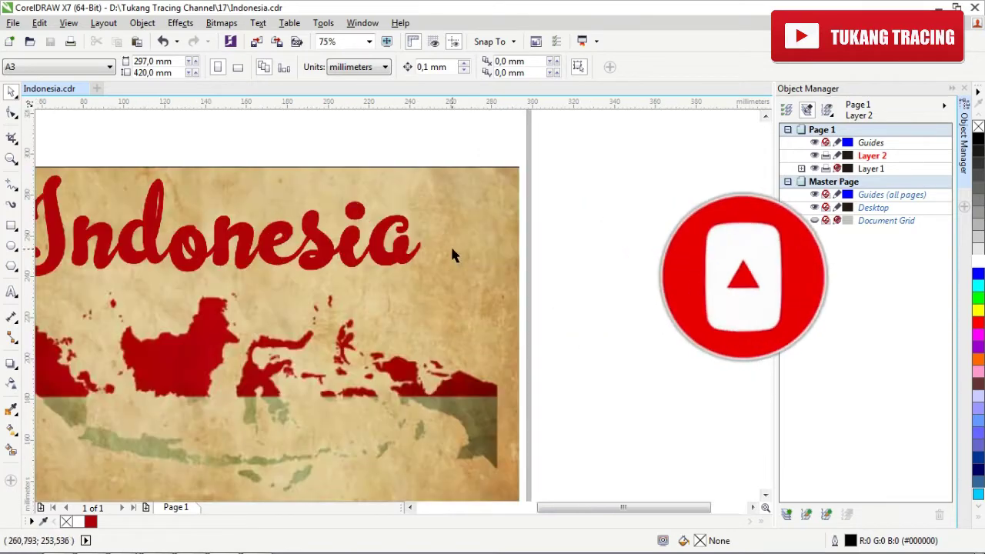
scroll(435, 197, down, 2)
scroll(430, 199, up, 2)
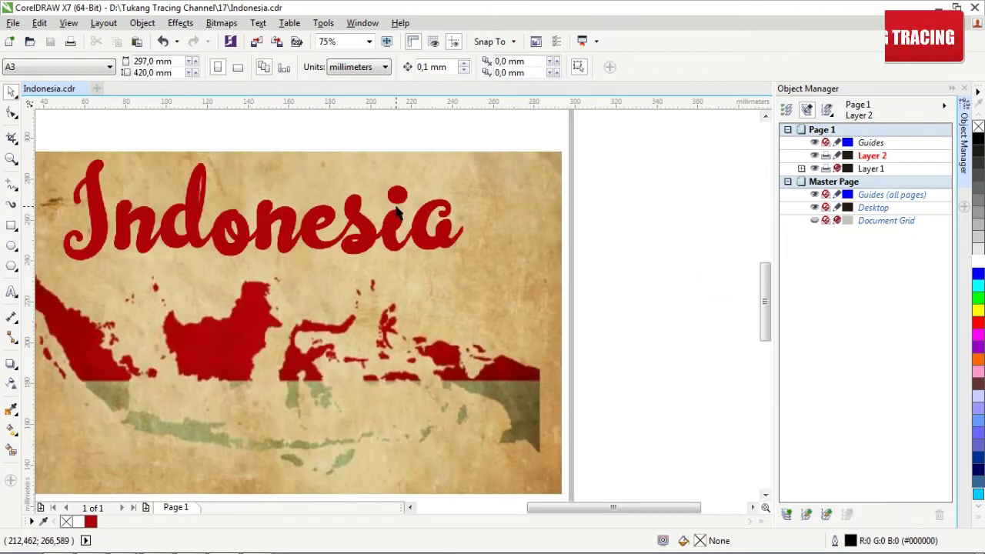
scroll(416, 206, down, 4)
scroll(422, 204, up, 4)
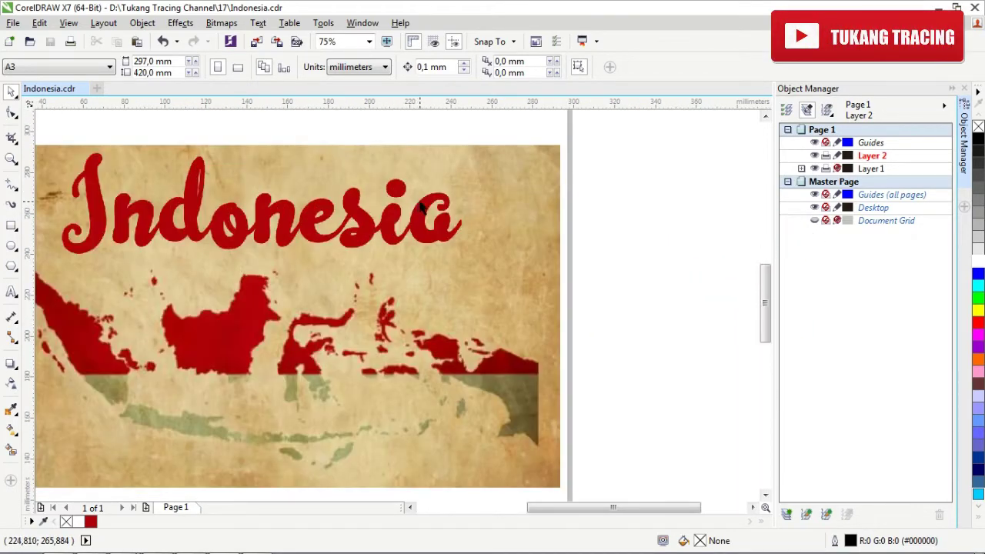
scroll(422, 210, down, 2)
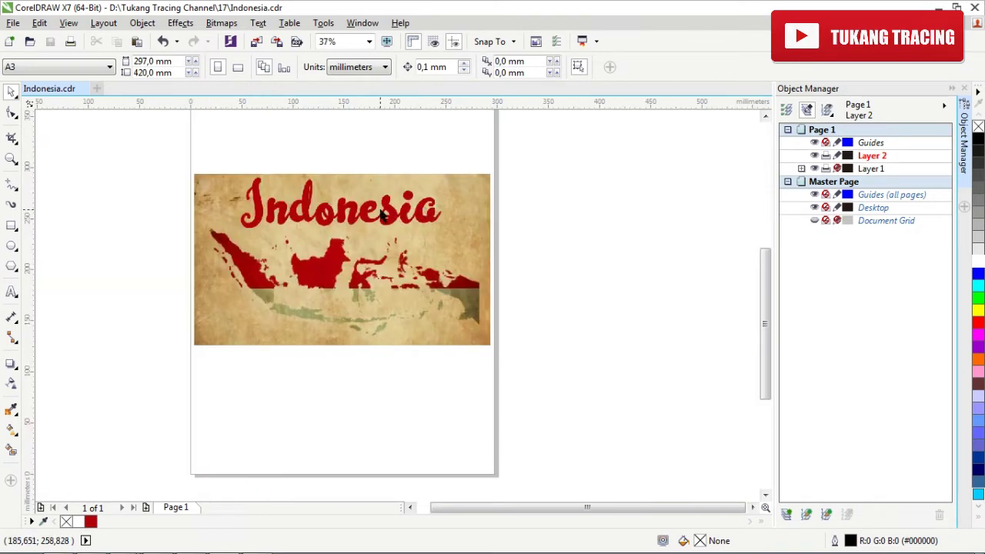
scroll(382, 216, up, 2)
scroll(547, 210, down, 2)
scroll(479, 220, up, 4)
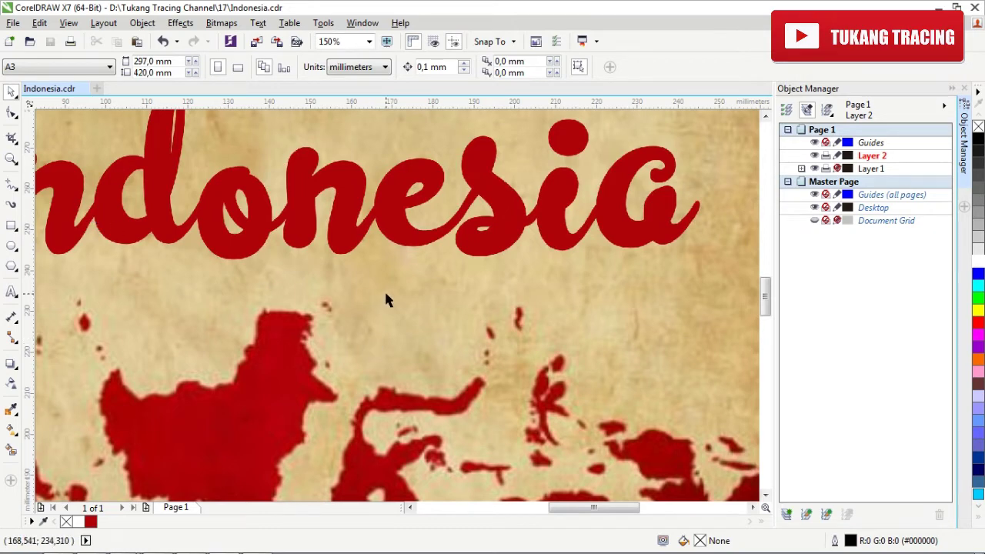
scroll(386, 294, down, 1)
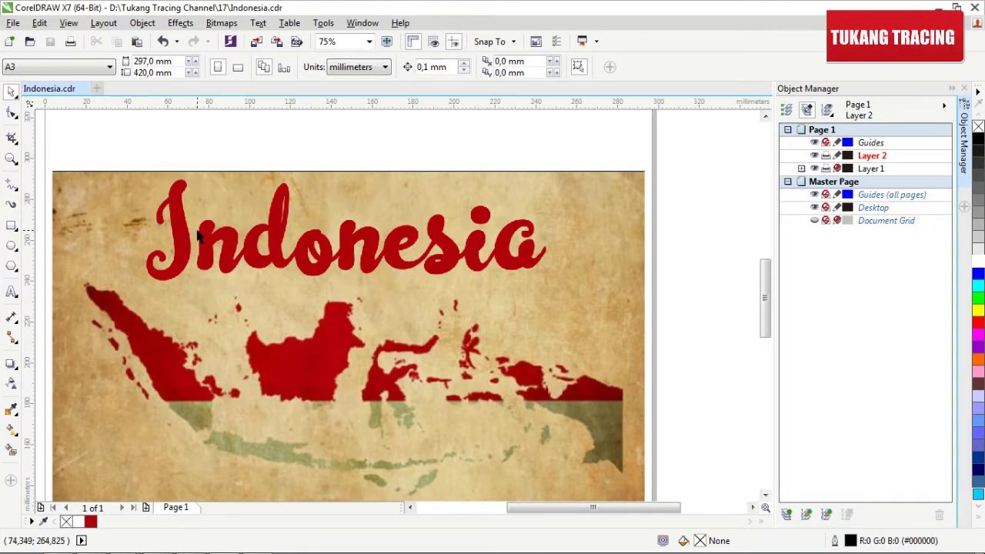
scroll(173, 224, up, 2)
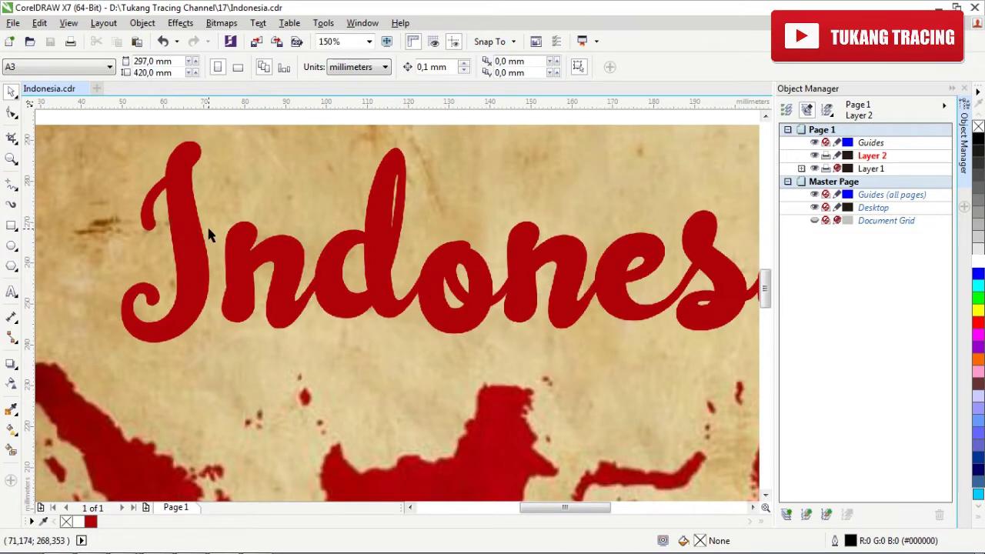
scroll(208, 235, down, 2)
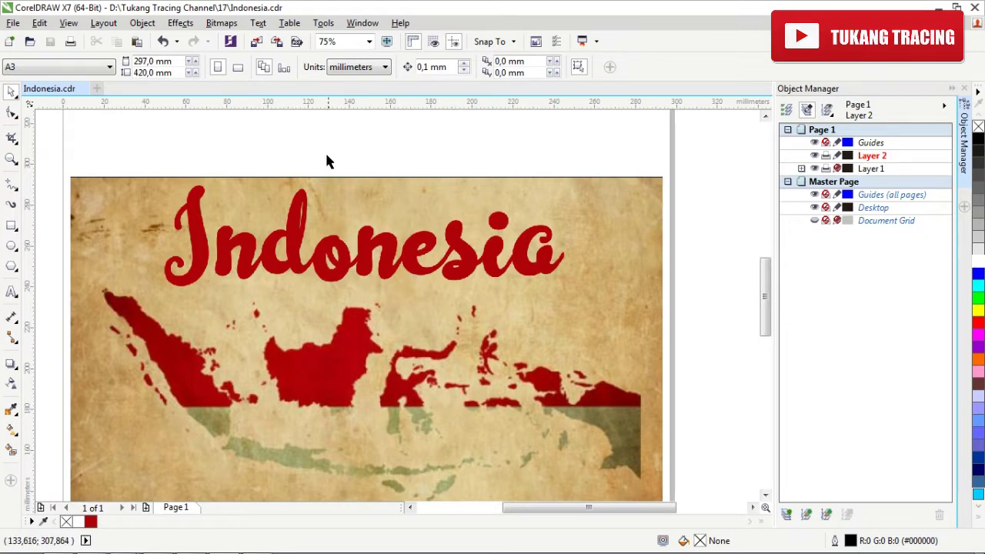
scroll(429, 168, down, 2)
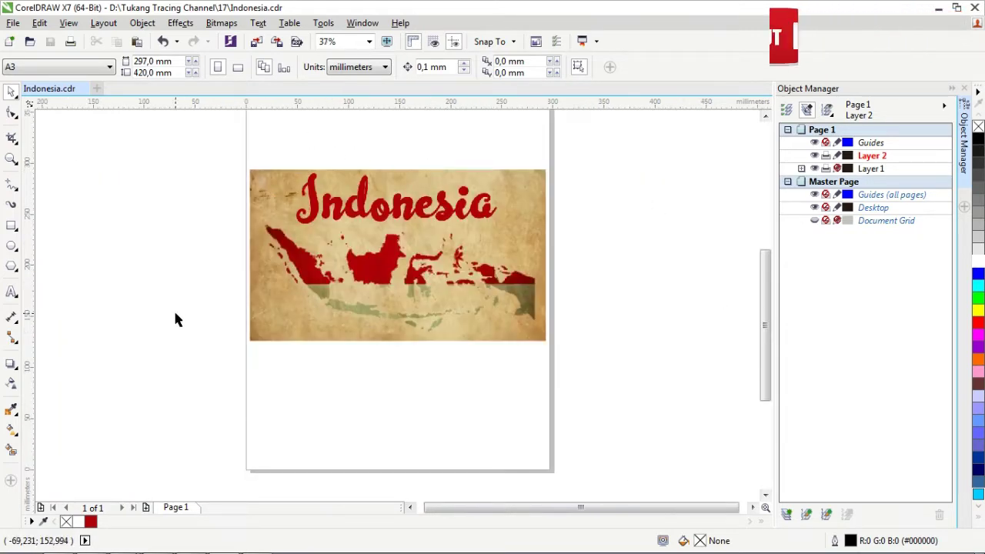
scroll(248, 288, up, 2)
scroll(346, 231, up, 1)
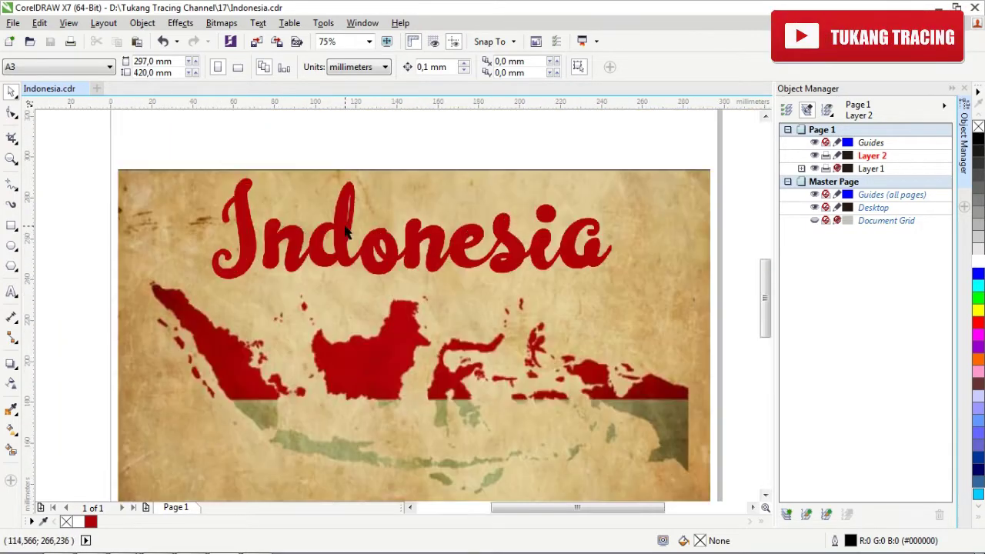
Activate the B-Spline tool and set its outline to Hairline width in green (#00FF00)
click(20, 192)
click(100, 253)
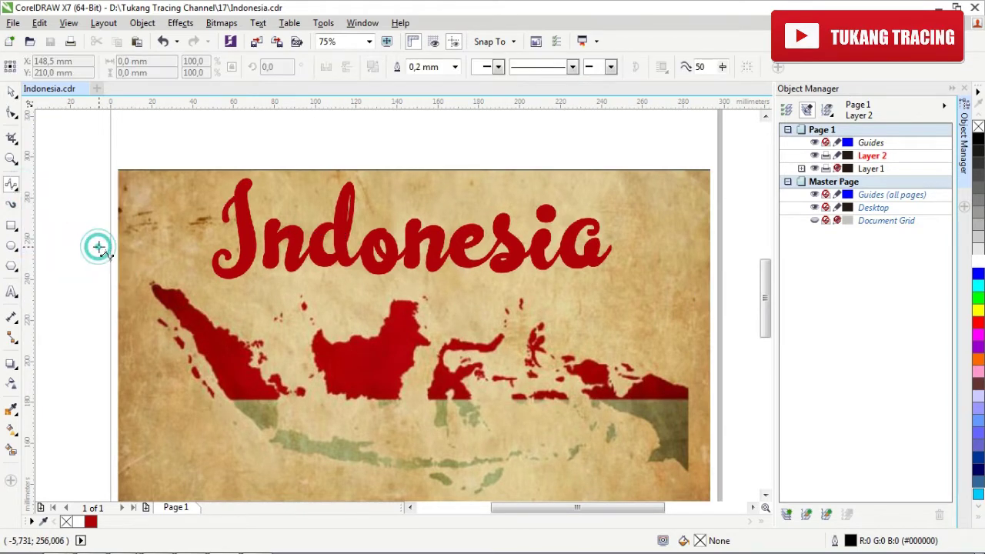
click(456, 67)
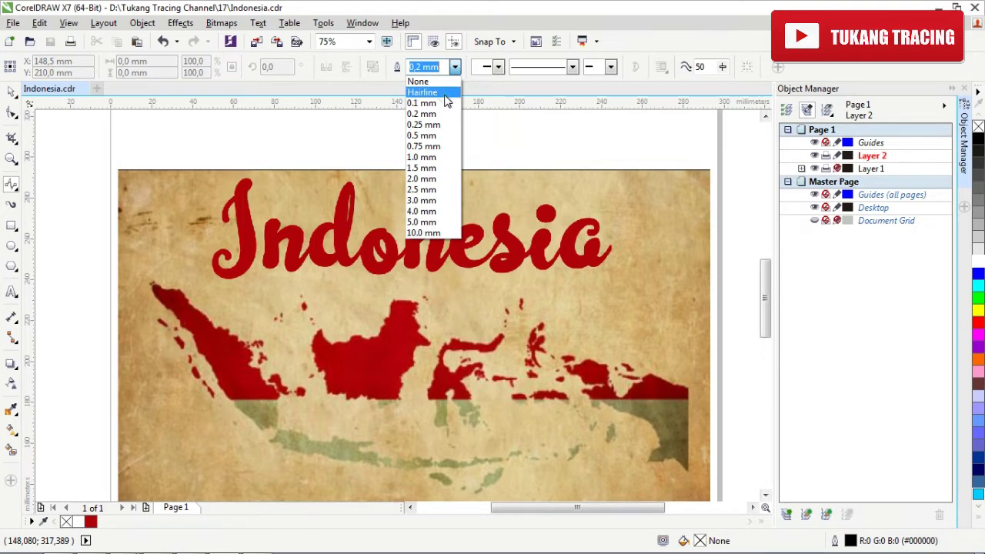
click(445, 93)
right_click(979, 303)
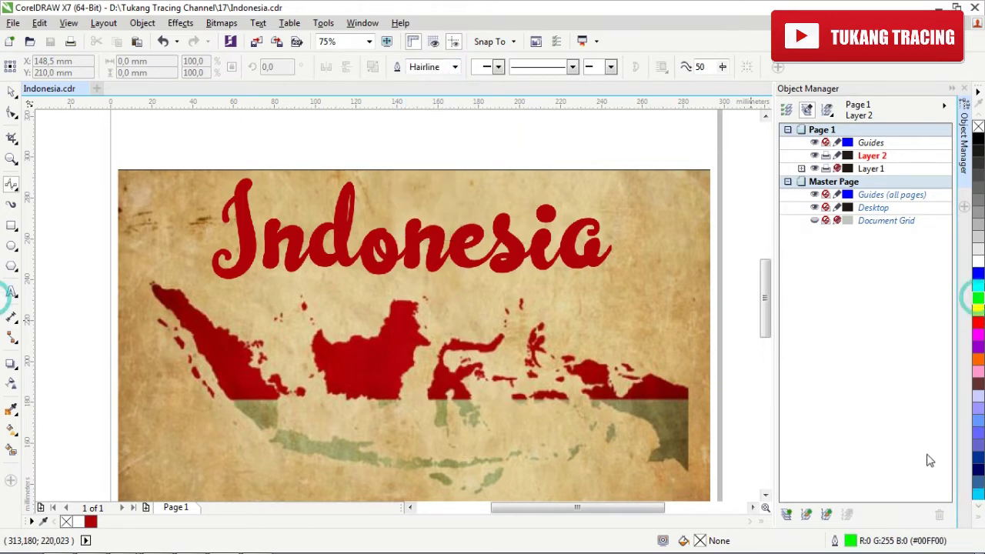
Trace the upper stem of the letter I with a B-spline, from its left edge around the rounded top and ending inside the stem
scroll(392, 229, right, 3)
scroll(462, 262, down, 1)
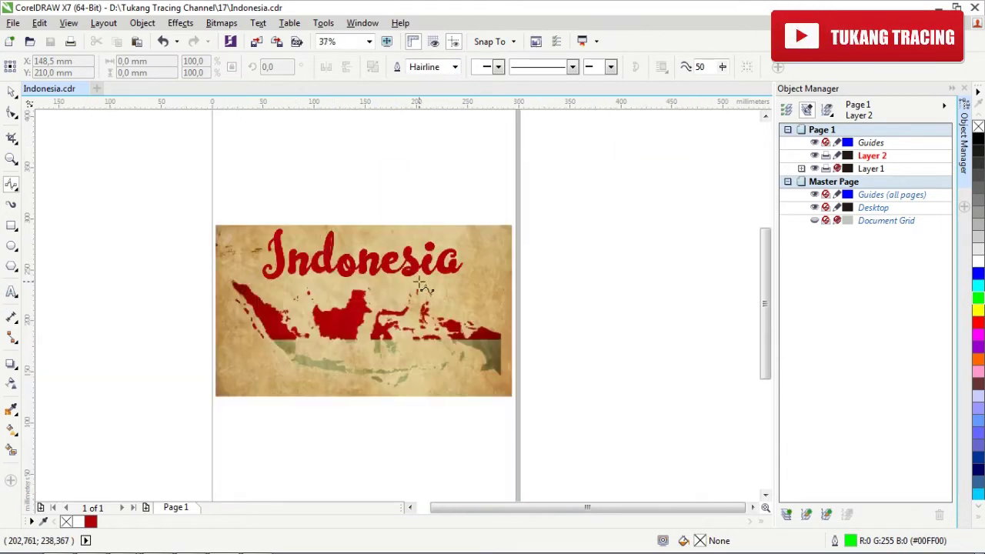
scroll(262, 277, up, 2)
scroll(263, 277, down, 1)
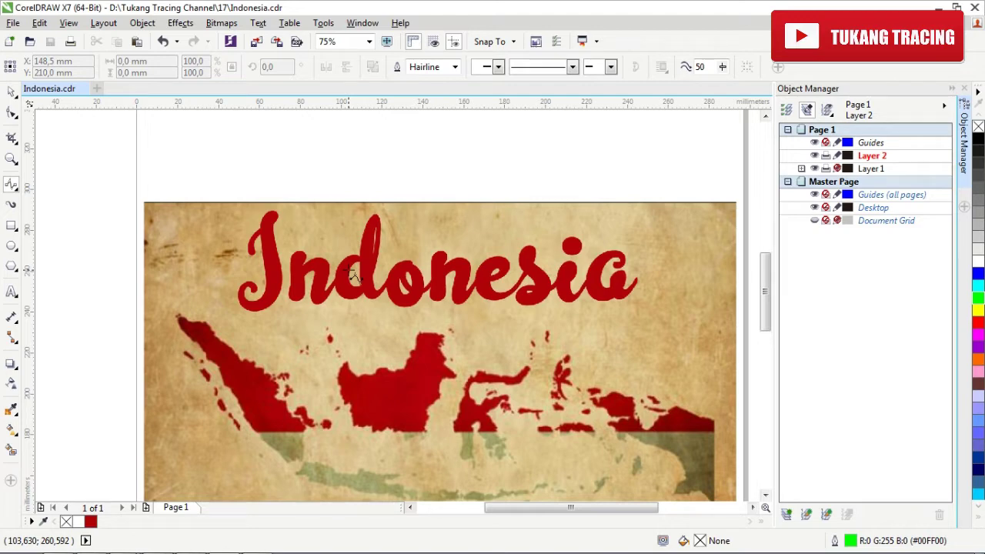
scroll(353, 274, up, 1)
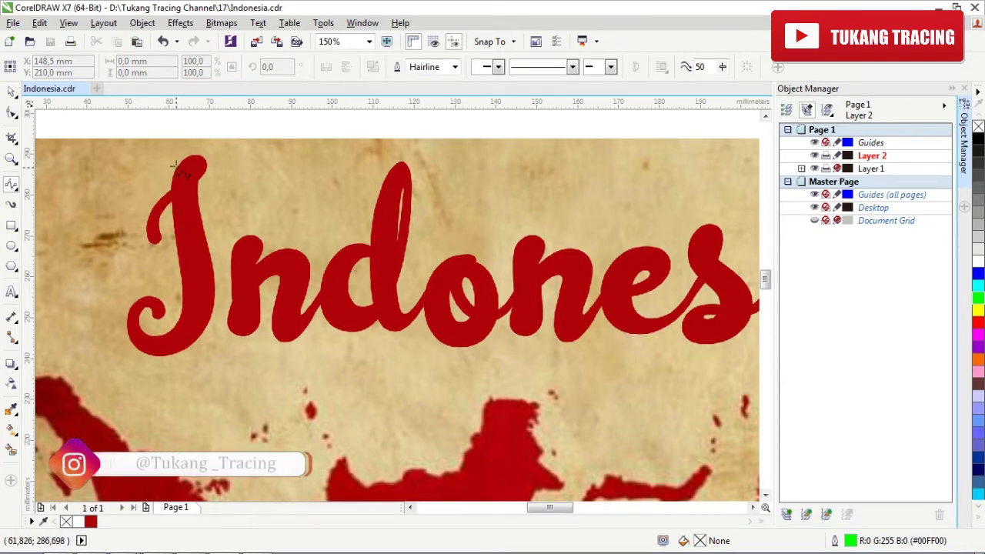
scroll(176, 164, up, 2)
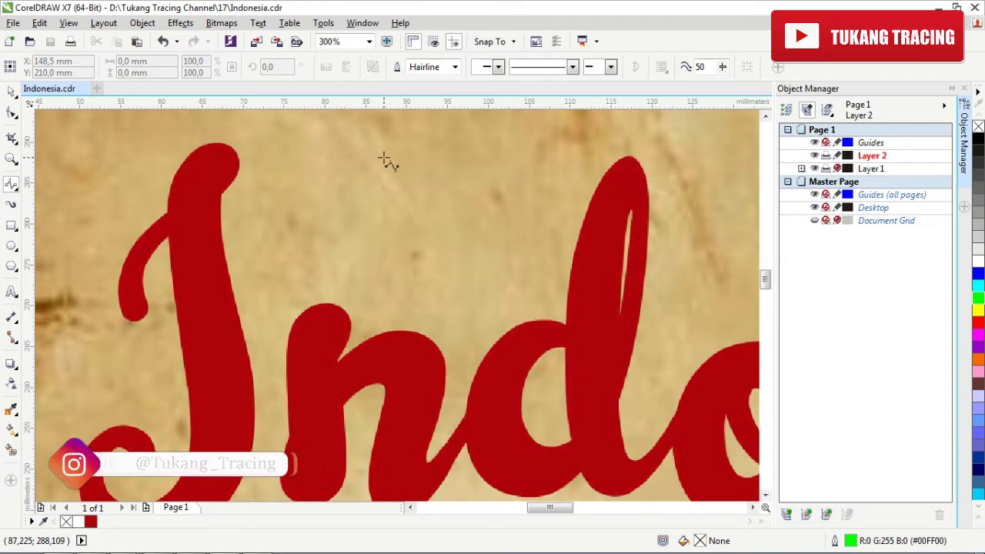
scroll(385, 161, down, 2)
scroll(319, 191, up, 2)
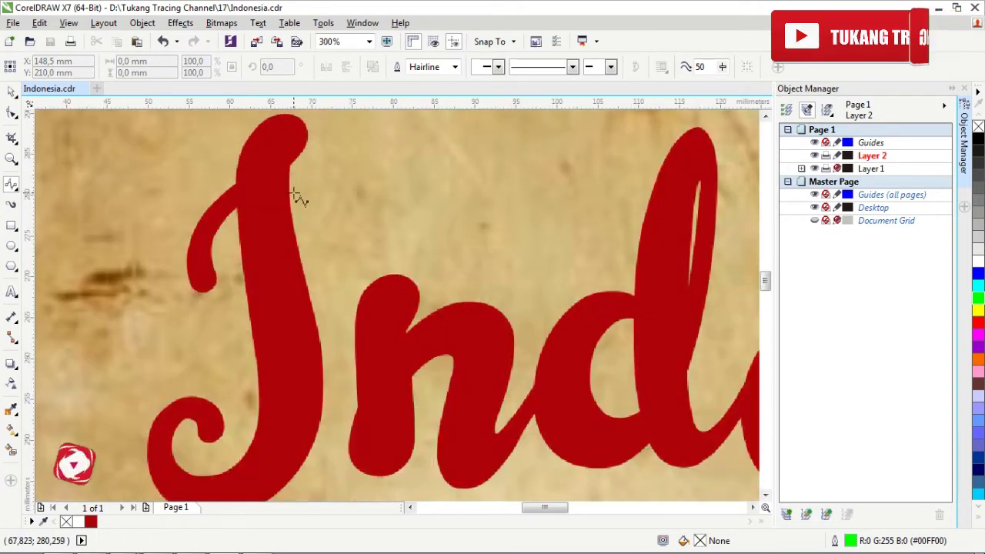
click(247, 307)
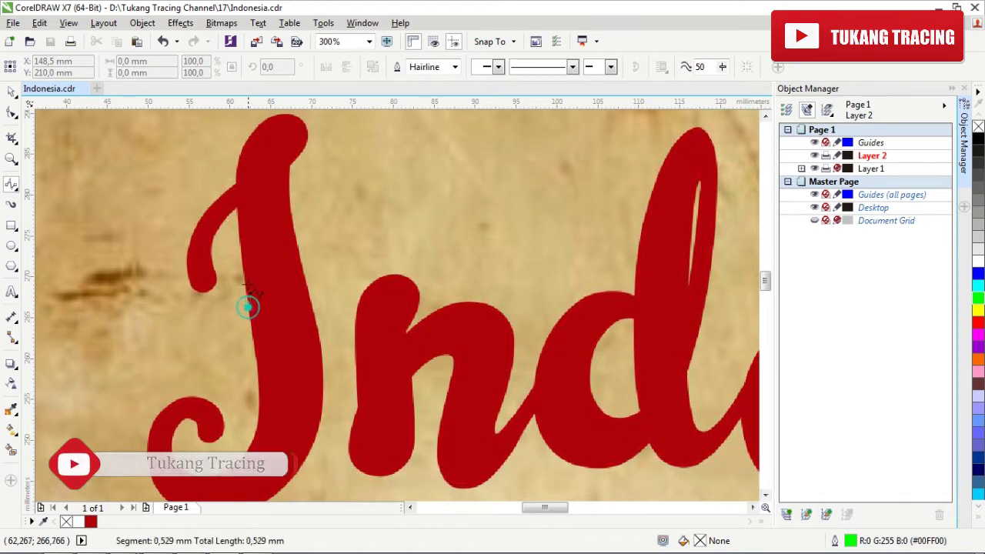
click(235, 232)
click(234, 162)
drag(309, 137, 310, 140)
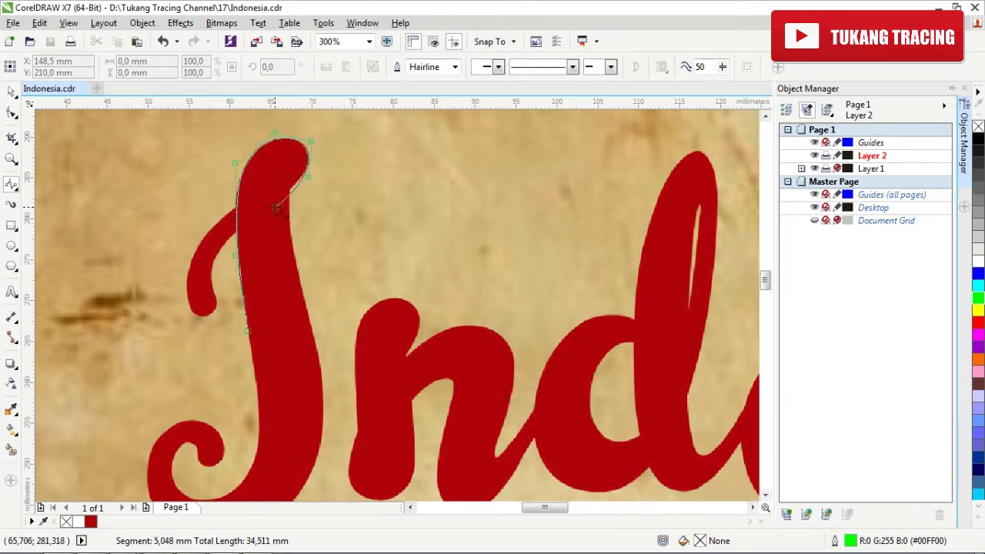
double_click(273, 199)
Continue the B-spline from its end inside the I's stem across to the side stroke and along the stroke's upper outer edge
scroll(273, 198, down, 3)
scroll(274, 158, up, 4)
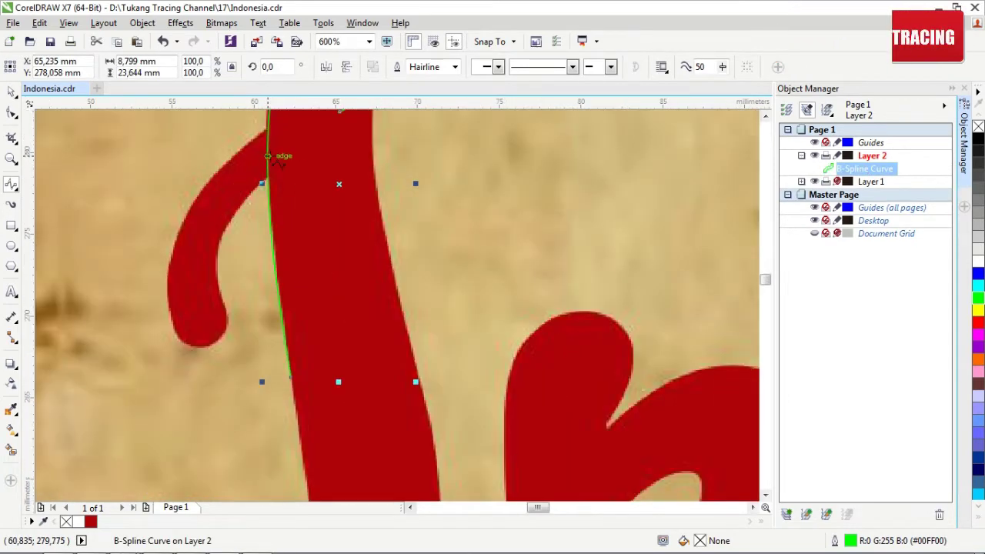
scroll(304, 140, down, 2)
scroll(304, 140, up, 2)
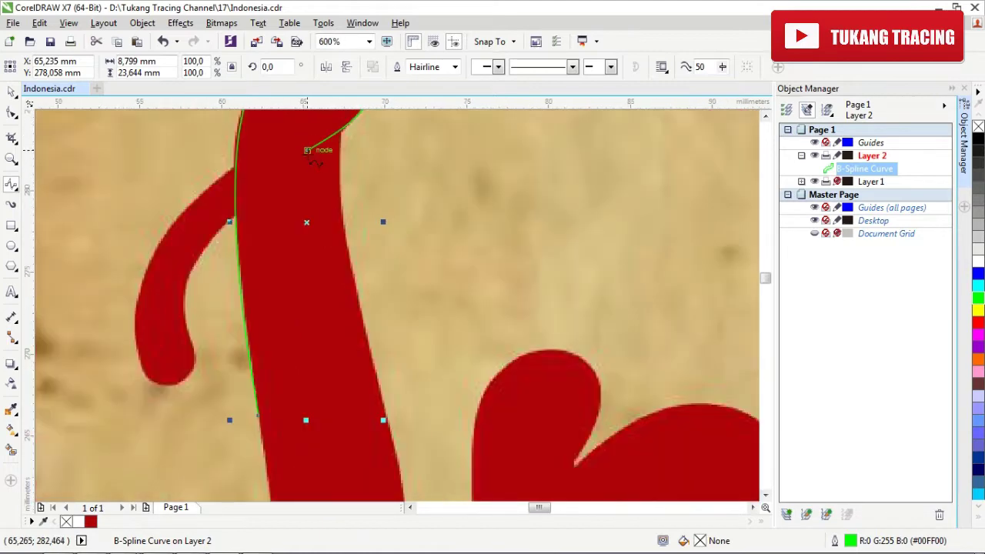
click(307, 150)
click(247, 160)
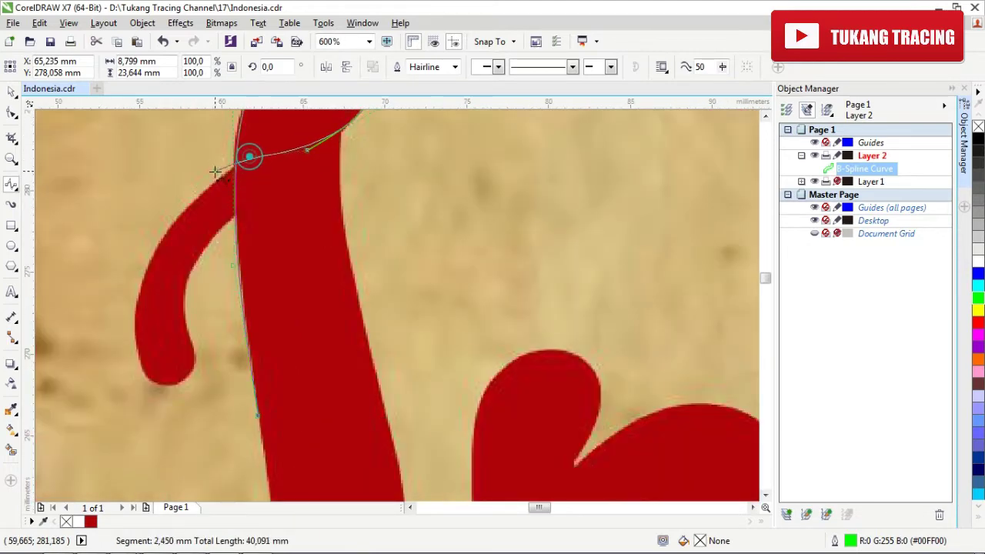
click(214, 178)
click(165, 230)
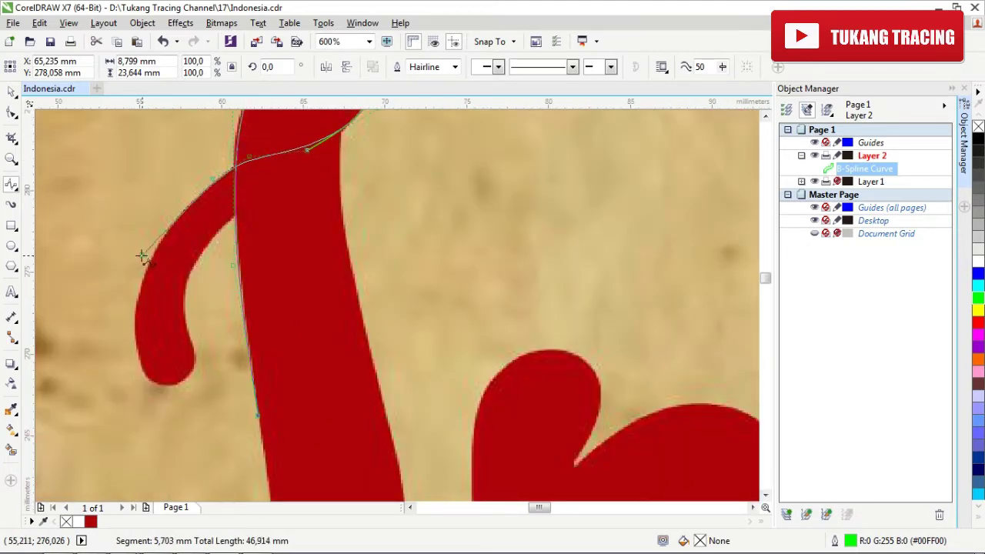
Trace around the side stroke's rounded lower end and back up its inner edge, ending inside the stem
click(126, 358)
click(160, 393)
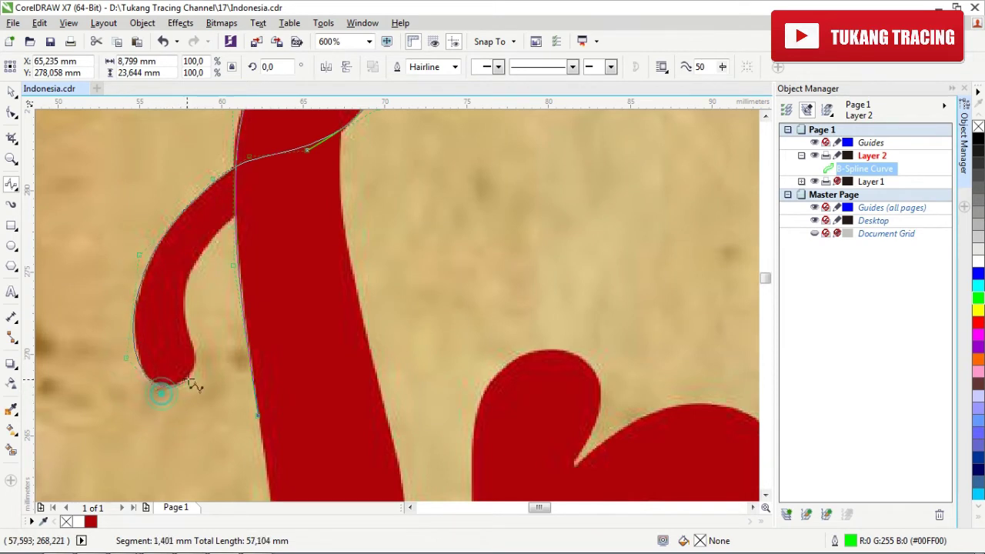
click(197, 374)
click(187, 334)
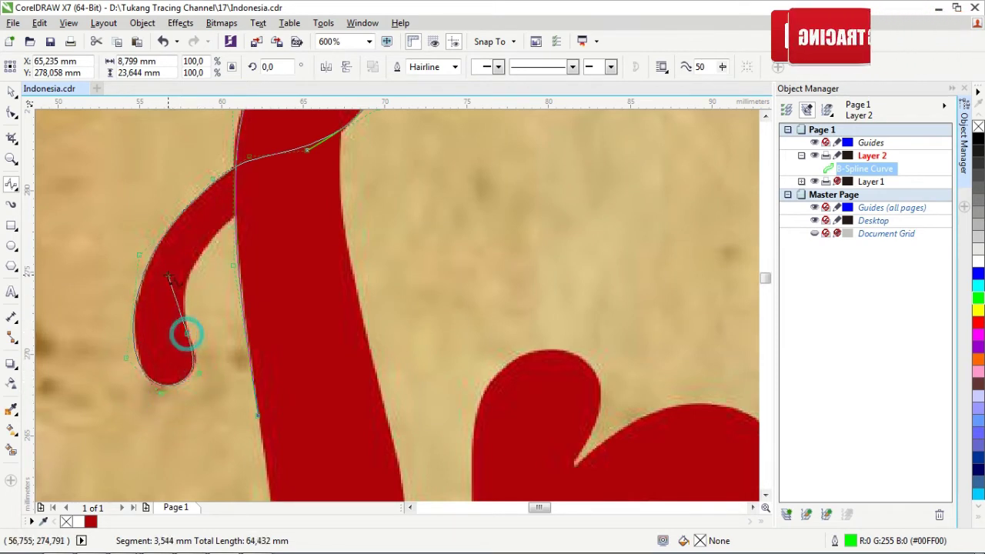
click(184, 280)
click(223, 221)
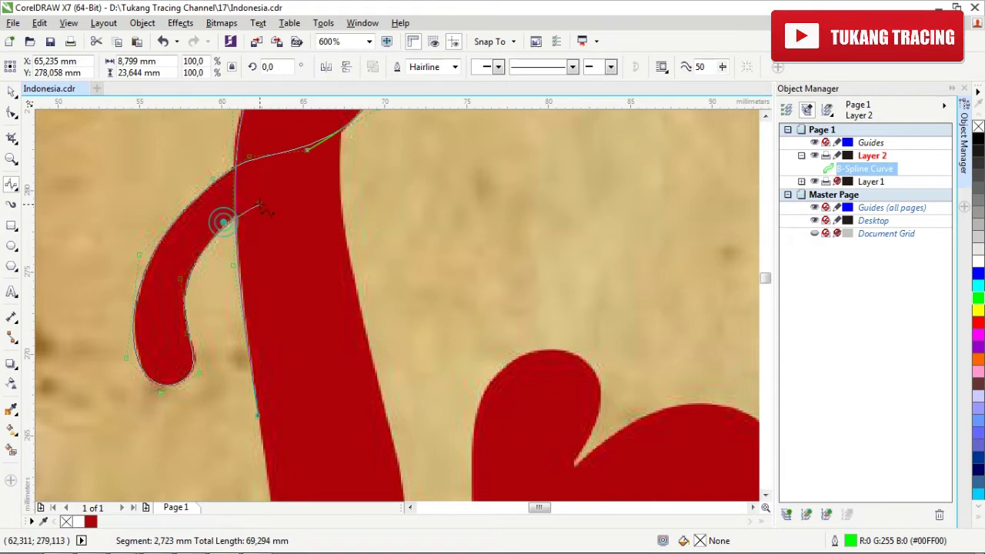
click(261, 199)
scroll(260, 193, down, 2)
scroll(297, 225, up, 1)
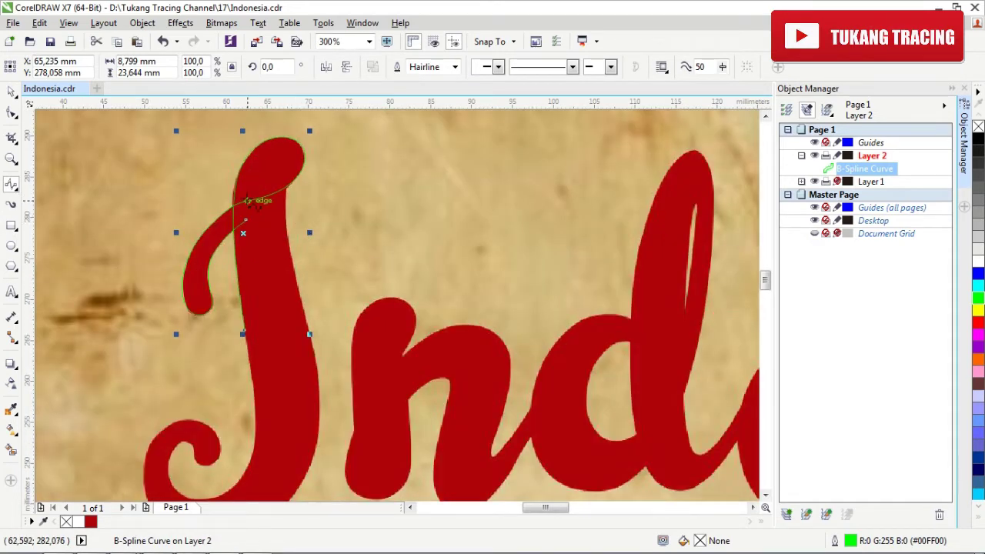
scroll(248, 201, up, 1)
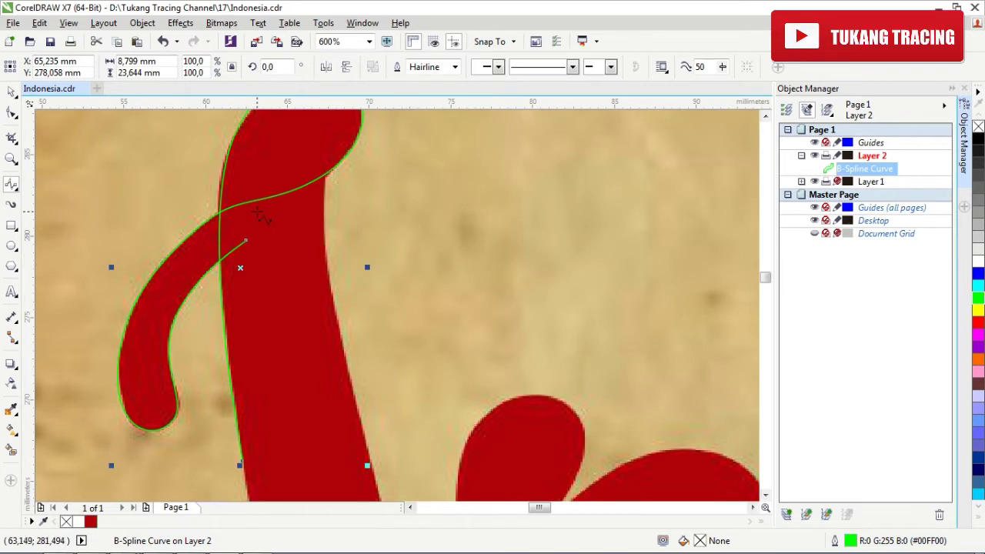
scroll(249, 225, up, 1)
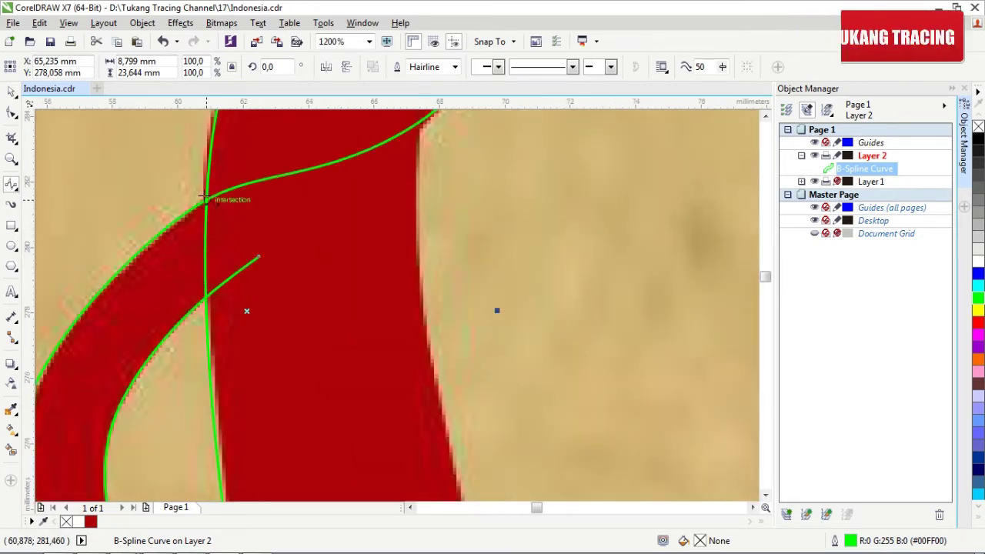
scroll(207, 198, down, 2)
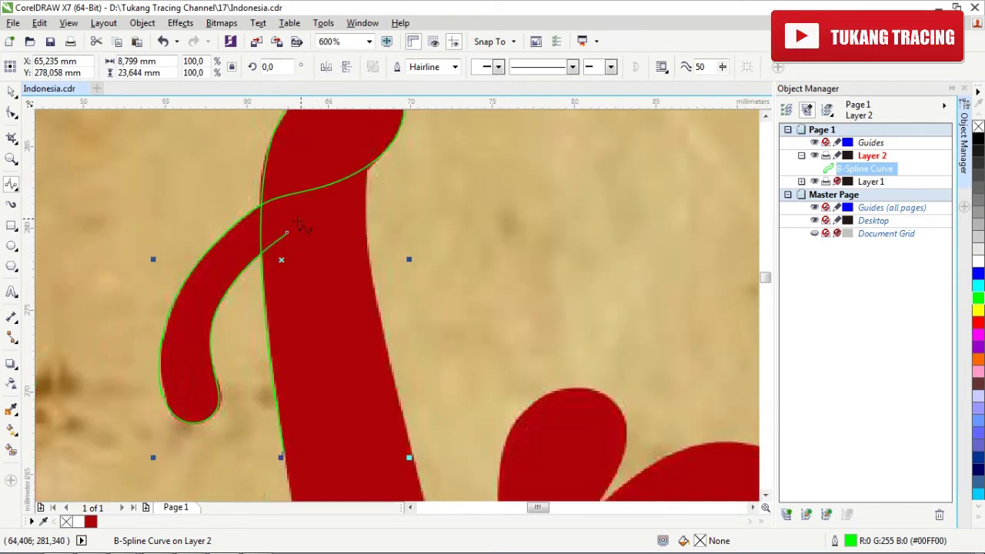
scroll(263, 218, up, 2)
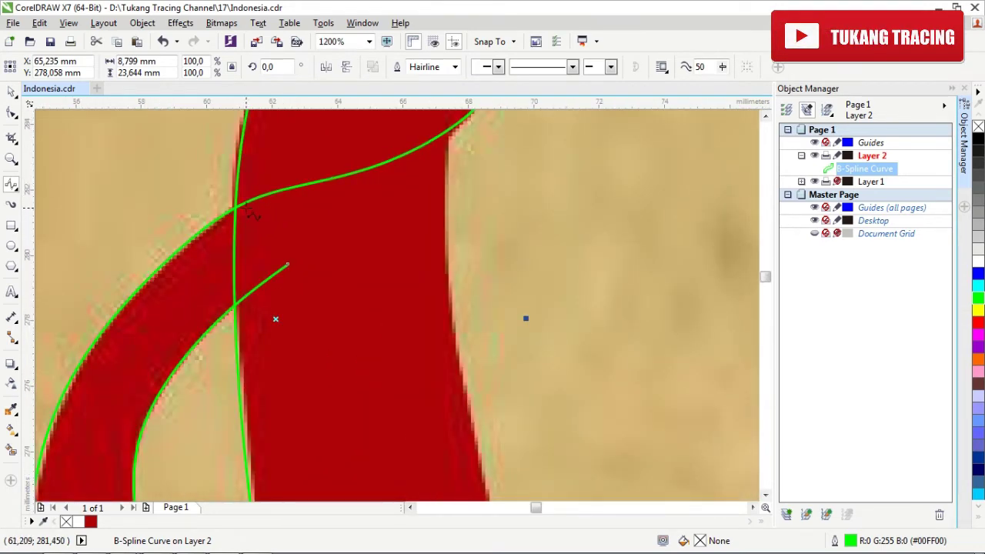
key(Delete)
scroll(265, 225, down, 2)
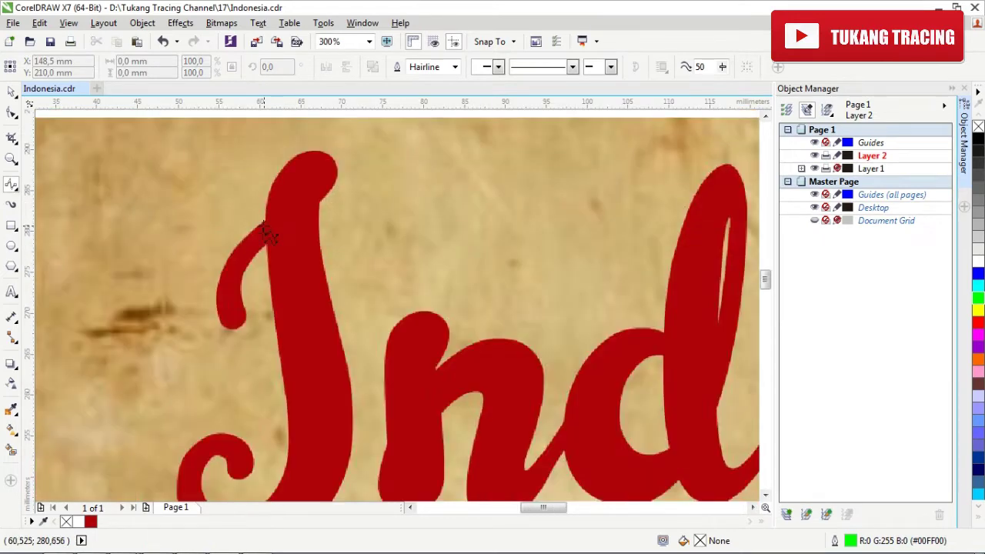
scroll(265, 225, up, 2)
click(168, 277)
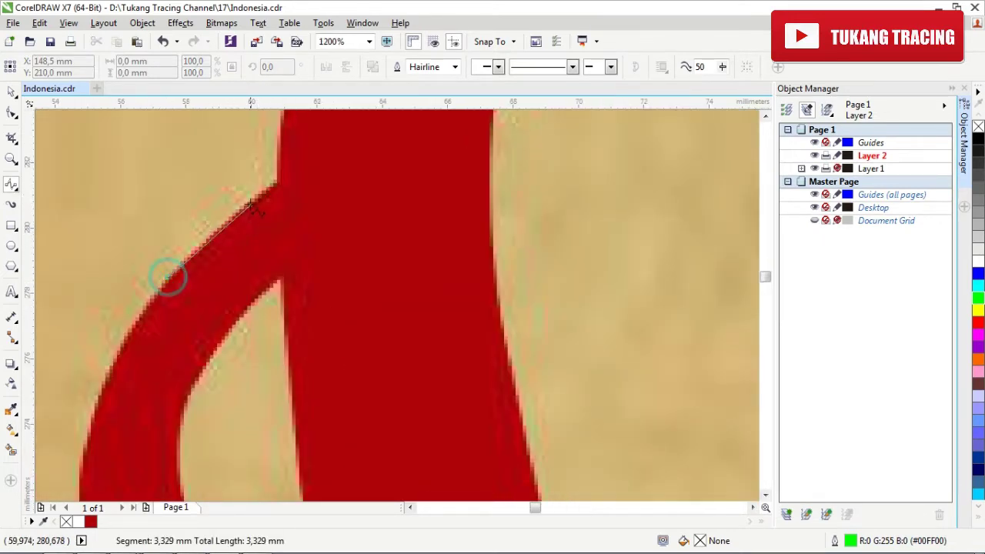
click(278, 185)
scroll(277, 183, up, 2)
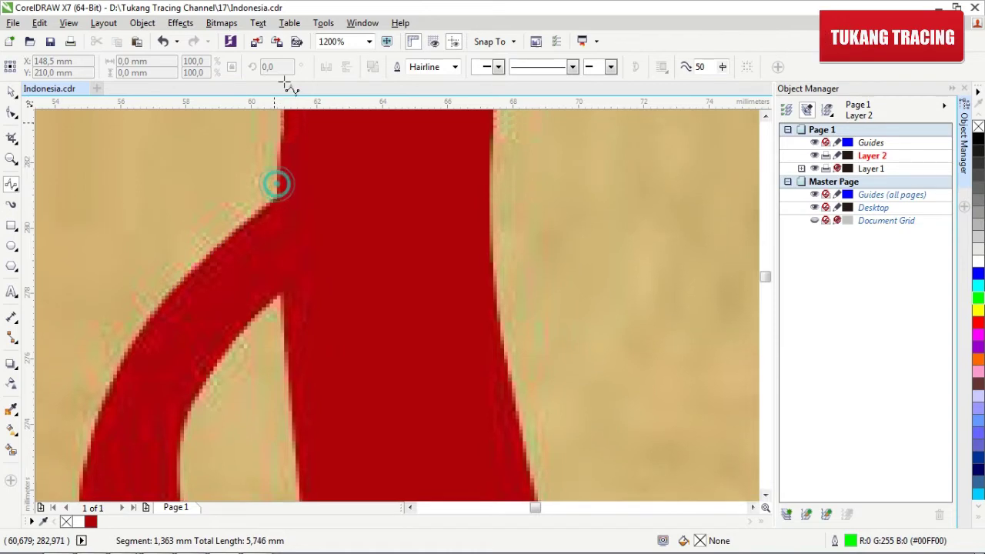
double_click(278, 135)
scroll(279, 133, down, 2)
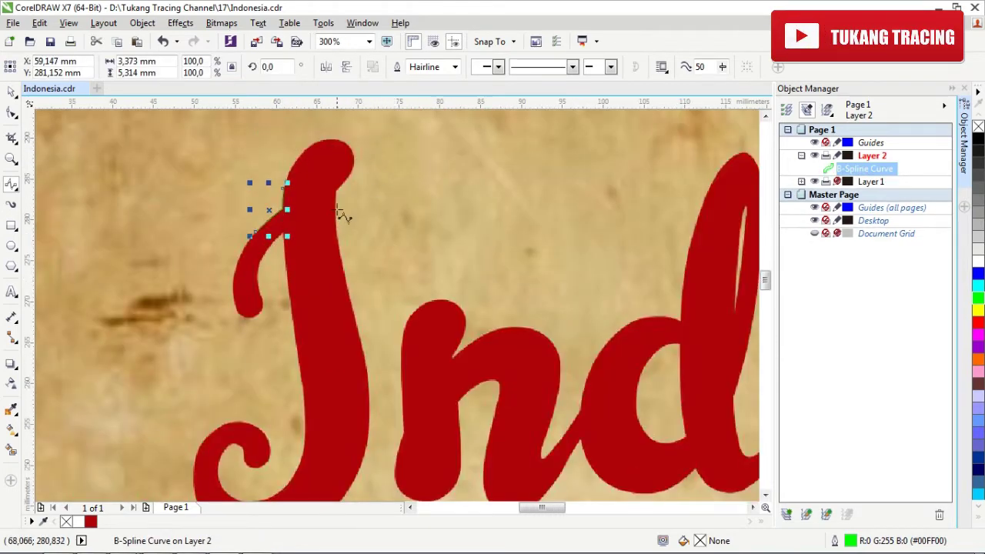
scroll(297, 216, up, 2)
scroll(297, 234, down, 2)
scroll(238, 209, up, 2)
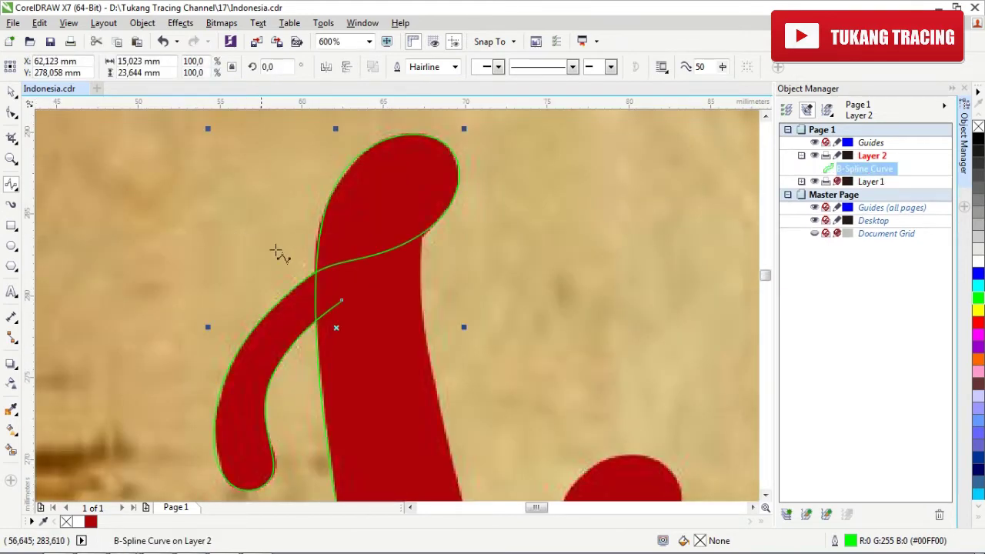
Extend the B-spline from its open end on the stem's left edge down toward the start of the lower curl
scroll(332, 275, up, 1)
scroll(282, 231, down, 4)
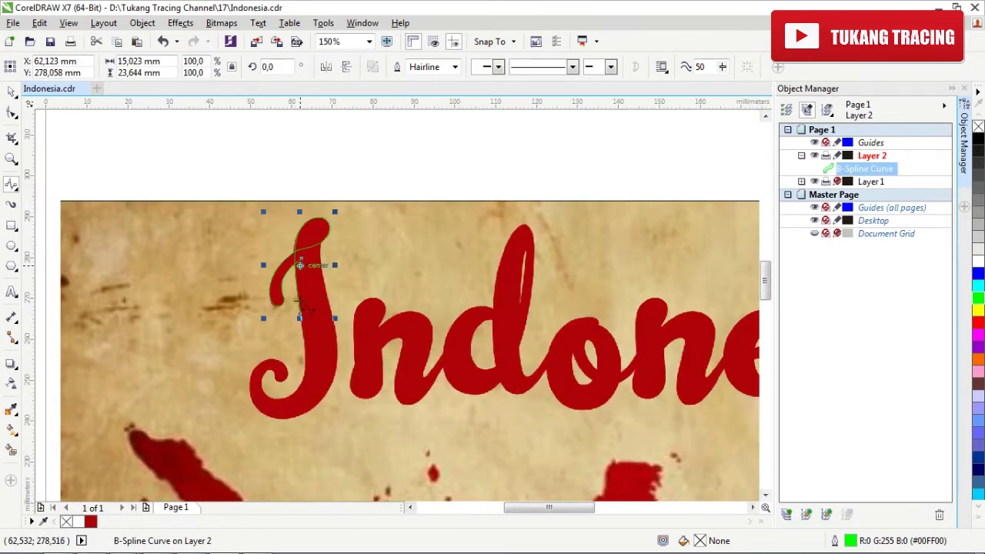
scroll(301, 266, up, 3)
scroll(307, 348, down, 3)
scroll(308, 348, up, 3)
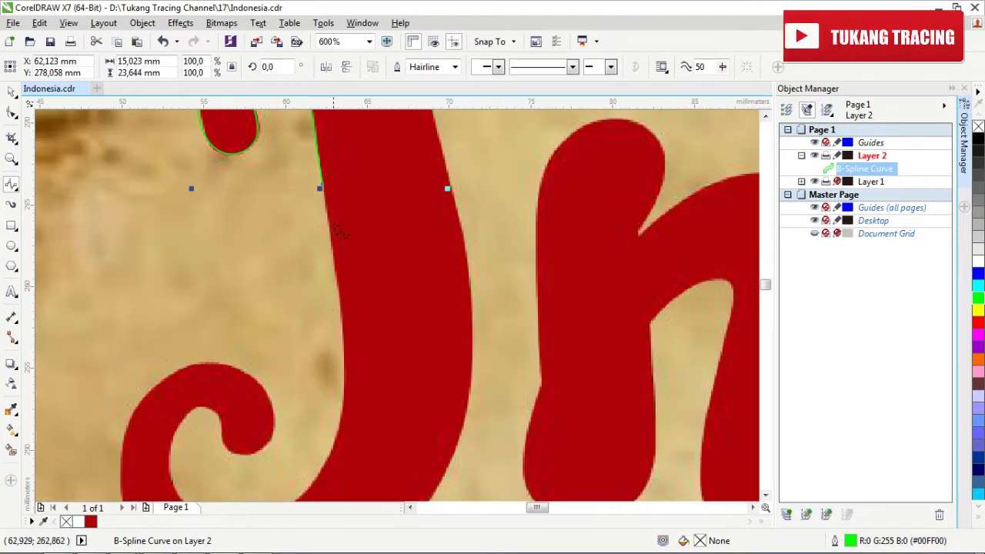
click(336, 269)
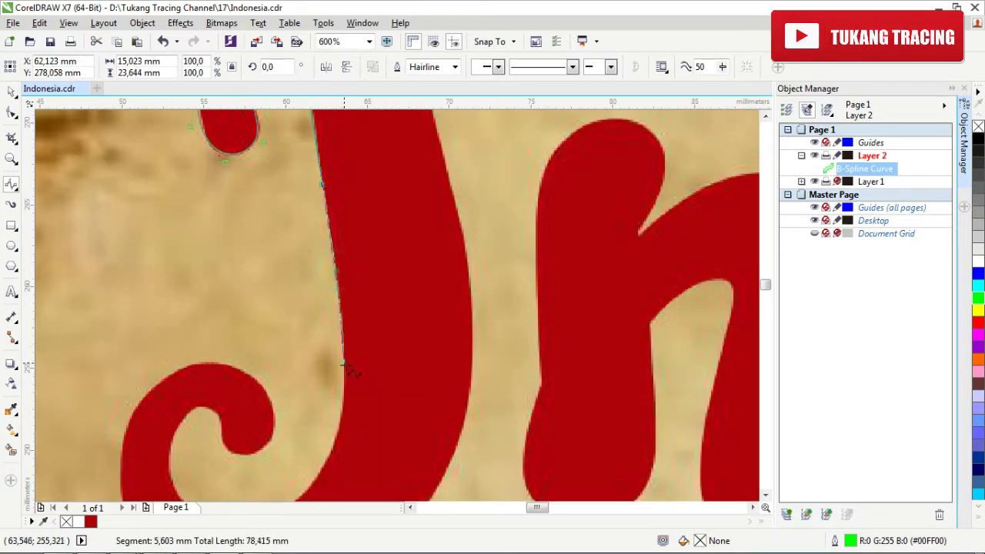
double_click(341, 435)
Continue the B-spline along the inner edge of the I's lower curl up to the inside of the curl's tip
scroll(331, 419, down, 3)
scroll(321, 406, up, 3)
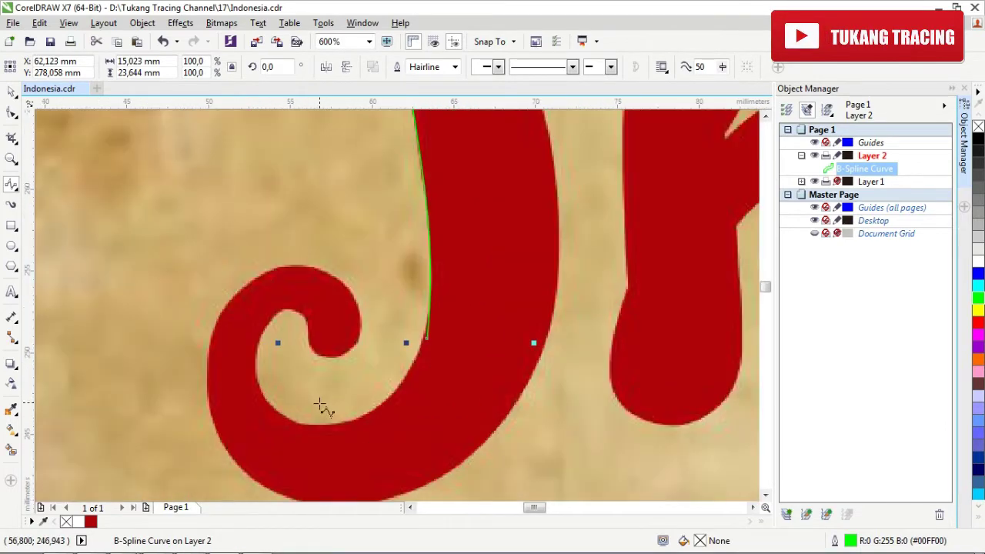
click(426, 340)
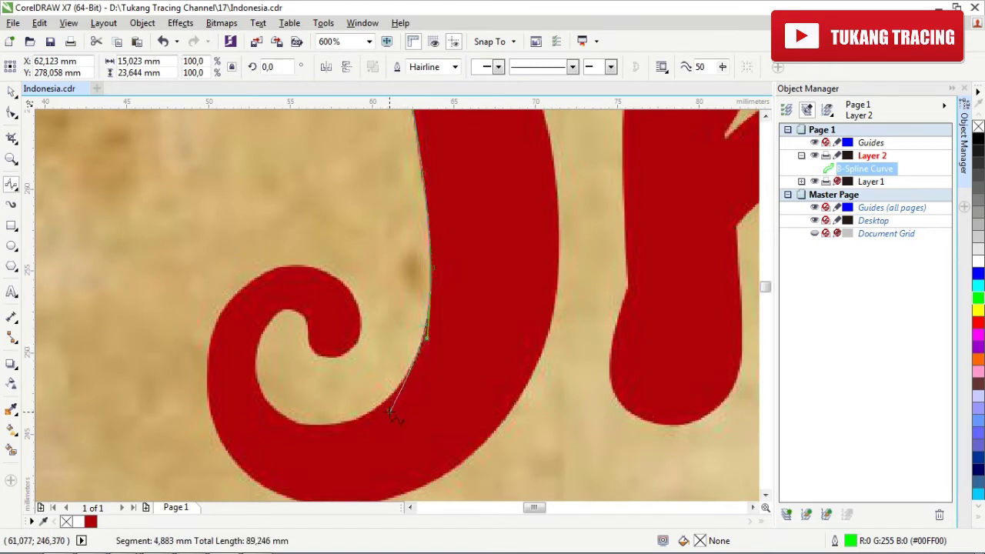
click(390, 411)
click(257, 399)
click(249, 339)
click(284, 304)
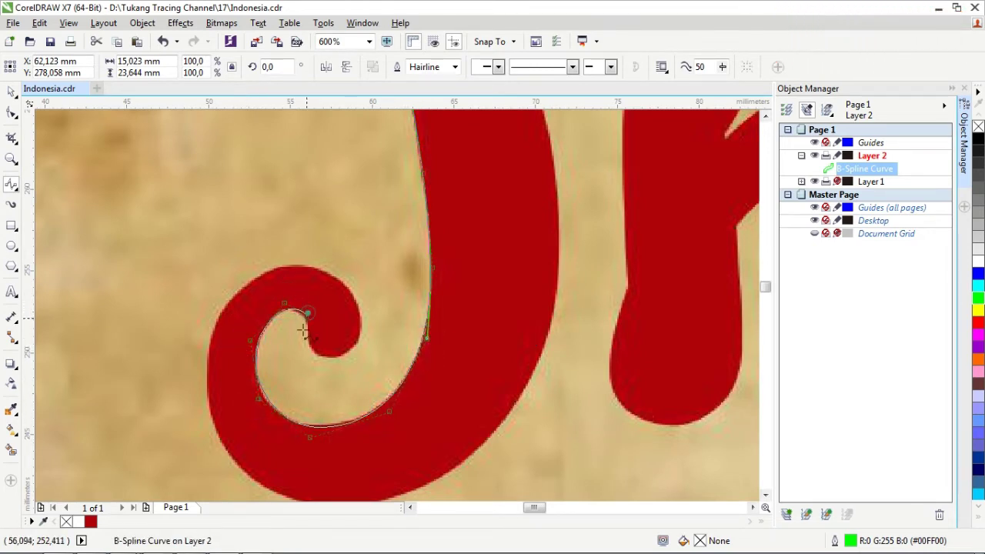
click(307, 314)
Trace around the curl's rounded tip, over its top and down the outer left edge of the I
click(306, 357)
click(357, 357)
click(366, 308)
click(332, 259)
click(234, 268)
click(187, 379)
Trace the I's bottom curve and the stem's right edge upward, ending the B-spline inside the rounded top
click(243, 466)
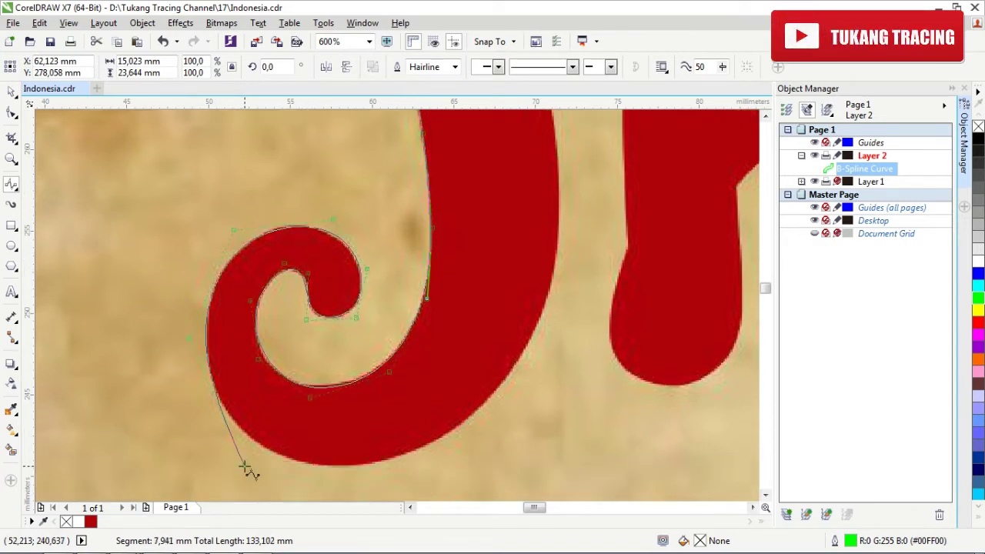
click(408, 476)
click(544, 360)
double_click(566, 181)
scroll(450, 260, down, 3)
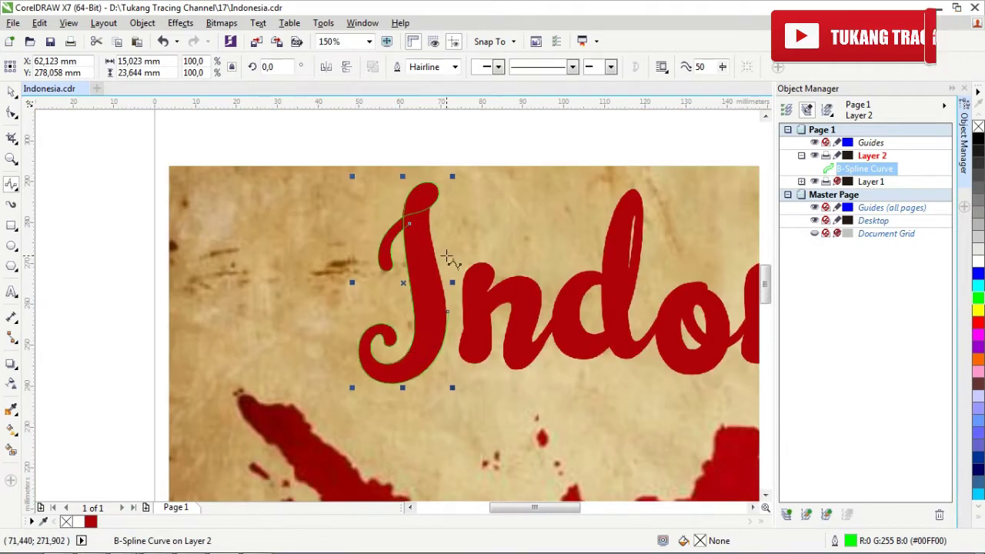
scroll(439, 282, up, 1)
click(450, 368)
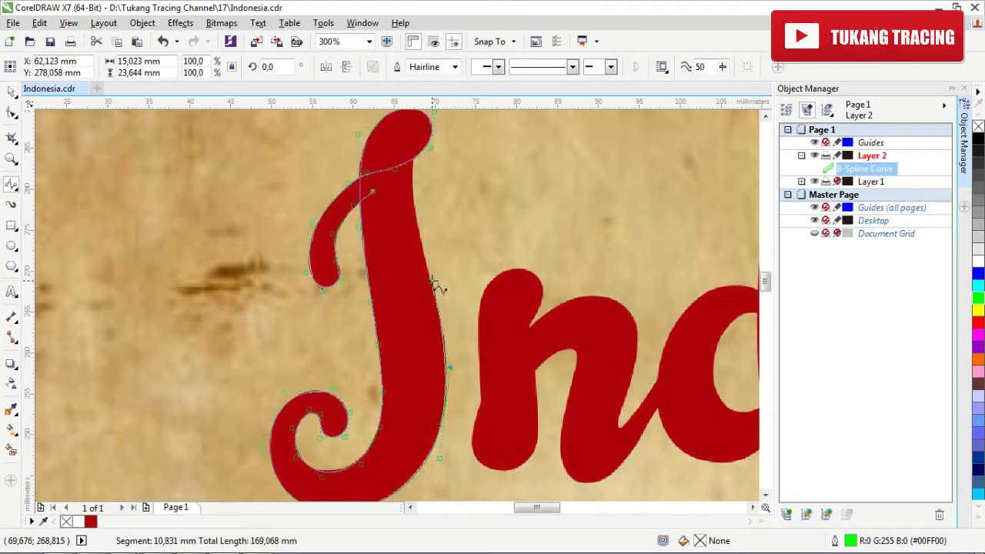
double_click(412, 147)
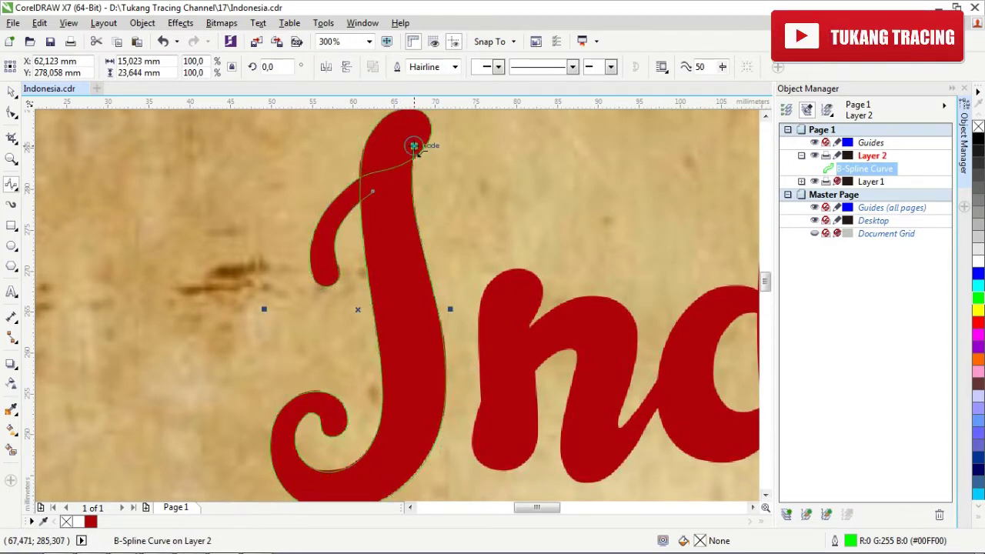
Smart-fill the I's stem with curl, rounded top and side stroke in green with a magenta Hairline outline
click(10, 453)
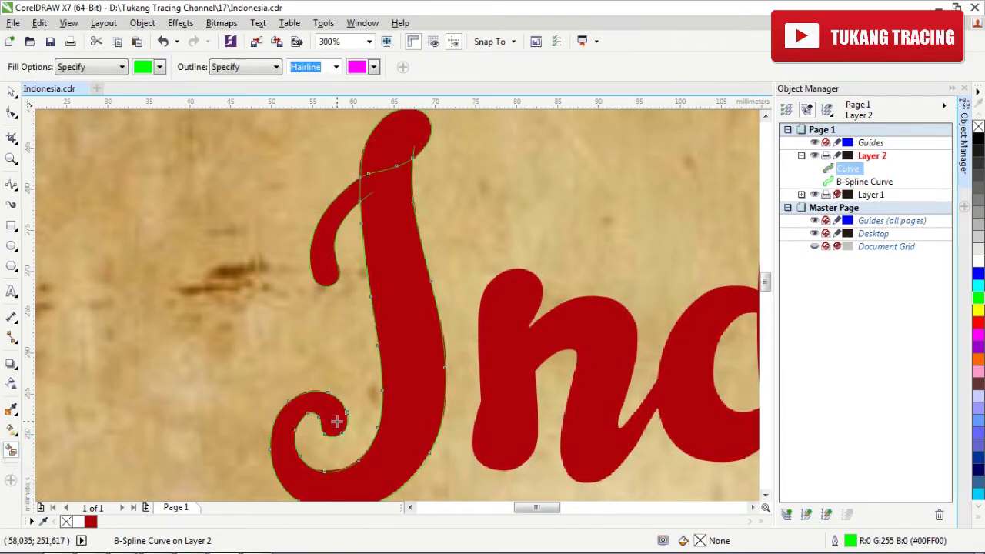
click(336, 421)
scroll(336, 421, down, 2)
scroll(352, 296, up, 2)
click(353, 285)
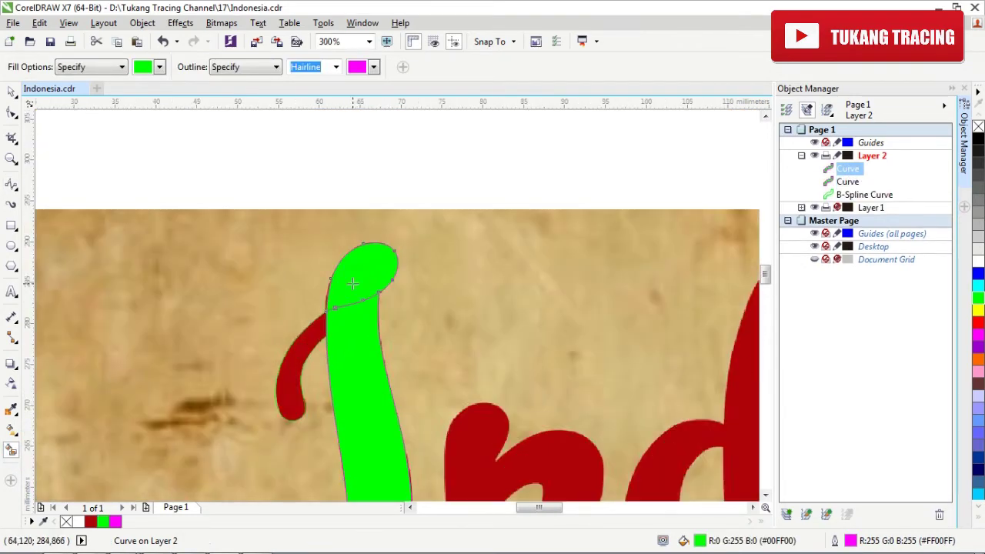
click(302, 349)
Select the three filled curves of the letter I and weld them into one shape
key(space)
scroll(337, 223, down, 2)
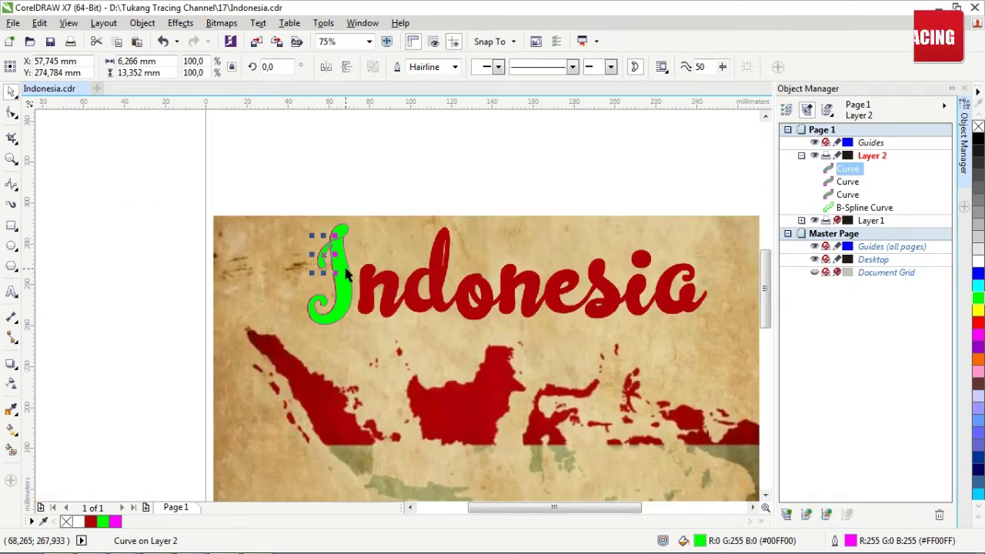
scroll(346, 273, up, 3)
shift+click(837, 199)
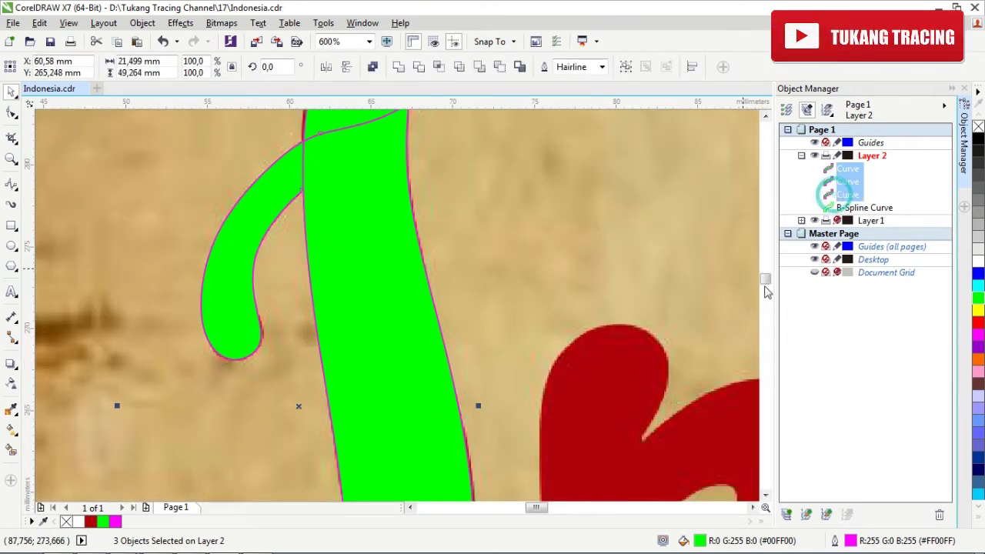
click(398, 71)
Delete the B-spline tracing curve of the I from Layer 2, keeping the welded shape
scroll(343, 268, down, 2)
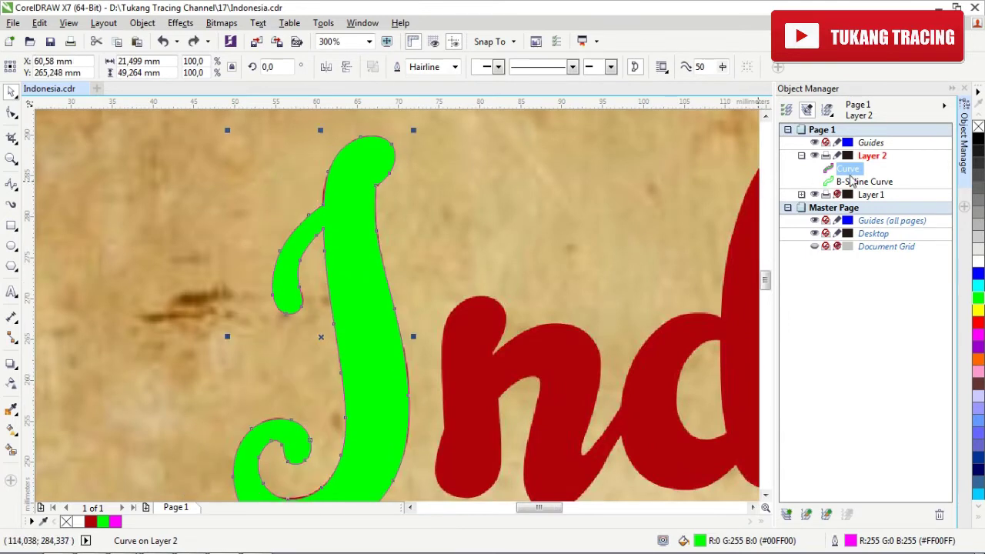
click(847, 183)
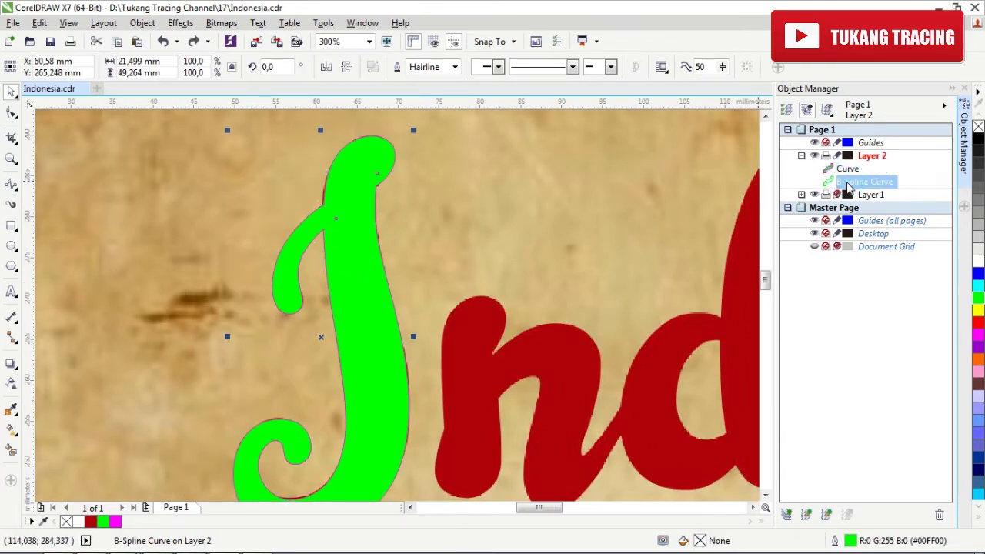
key(Delete)
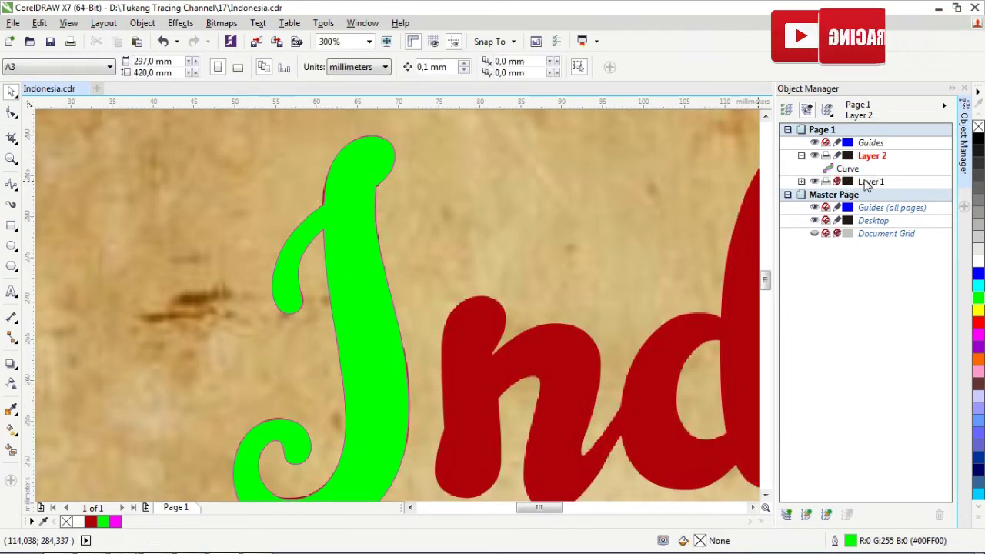
scroll(456, 203, down, 4)
scroll(523, 285, up, 4)
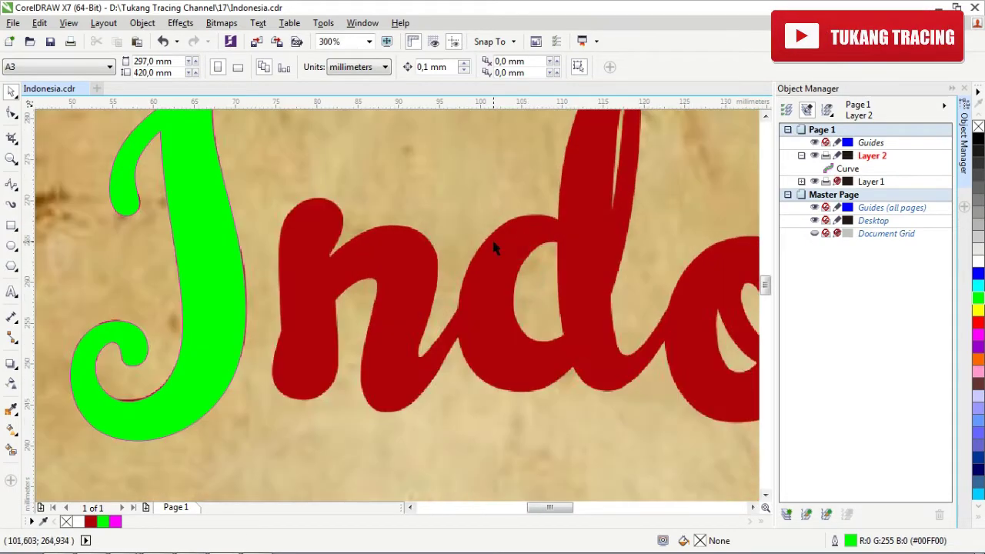
Trace the n's first stem with a B-spline from below the arch junction, around the rounded top and down the outer edge to the notch
click(11, 187)
scroll(398, 252, down, 4)
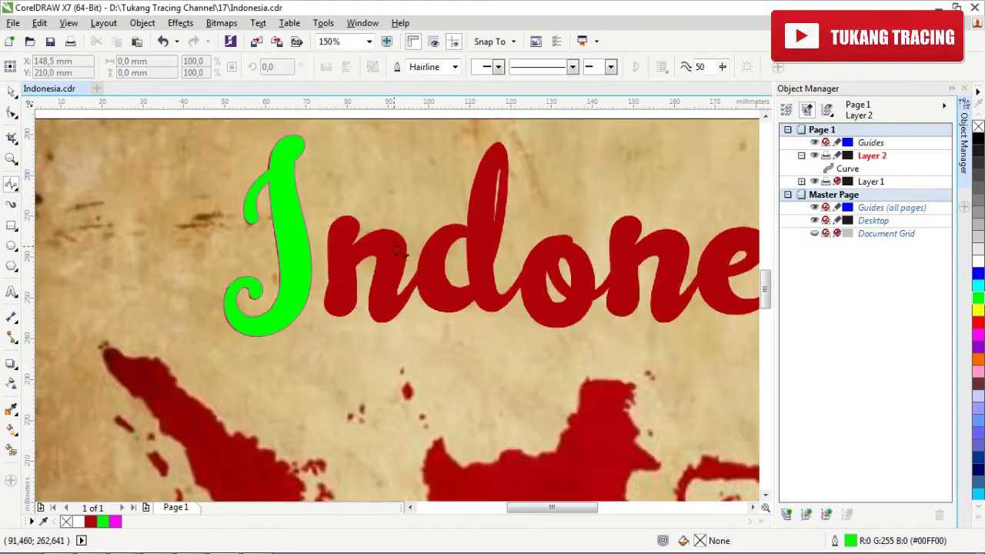
scroll(385, 246, up, 5)
scroll(382, 246, down, 4)
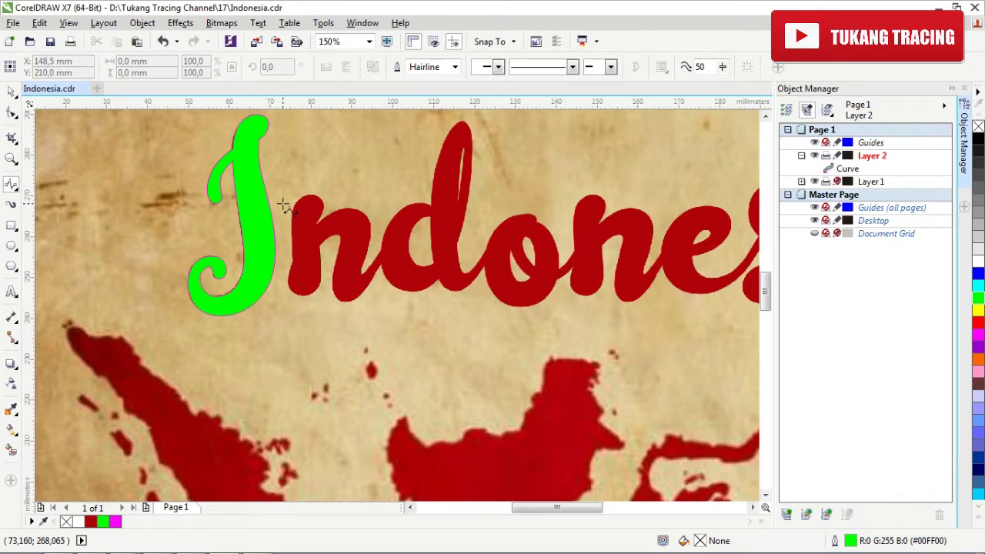
scroll(283, 204, up, 2)
scroll(249, 220, down, 2)
scroll(230, 178, up, 2)
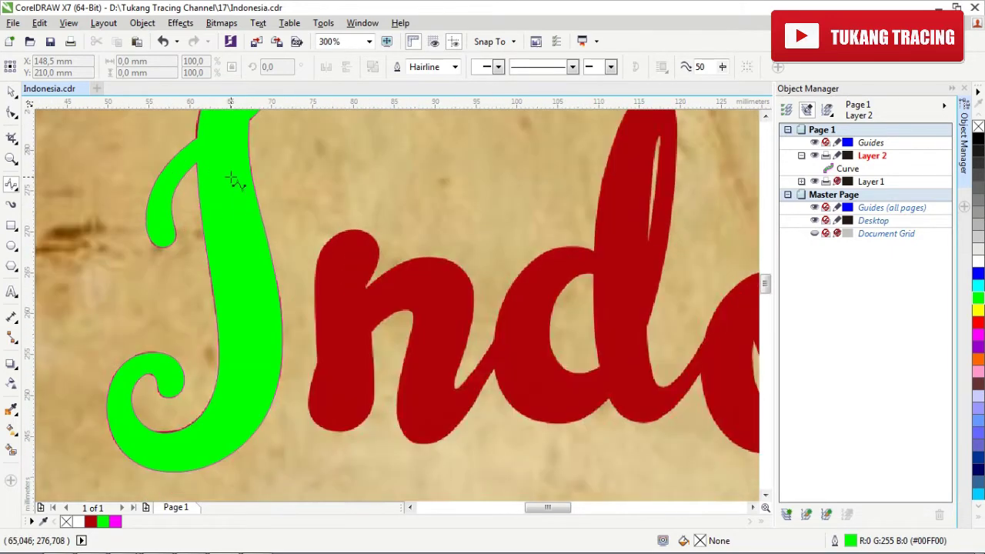
scroll(394, 364, up, 2)
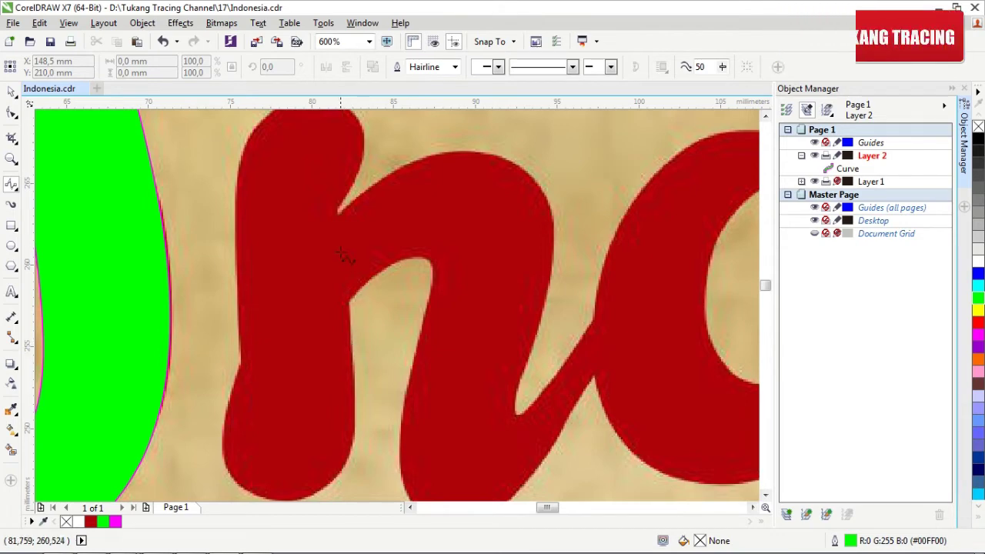
scroll(355, 166, down, 2)
scroll(412, 214, up, 2)
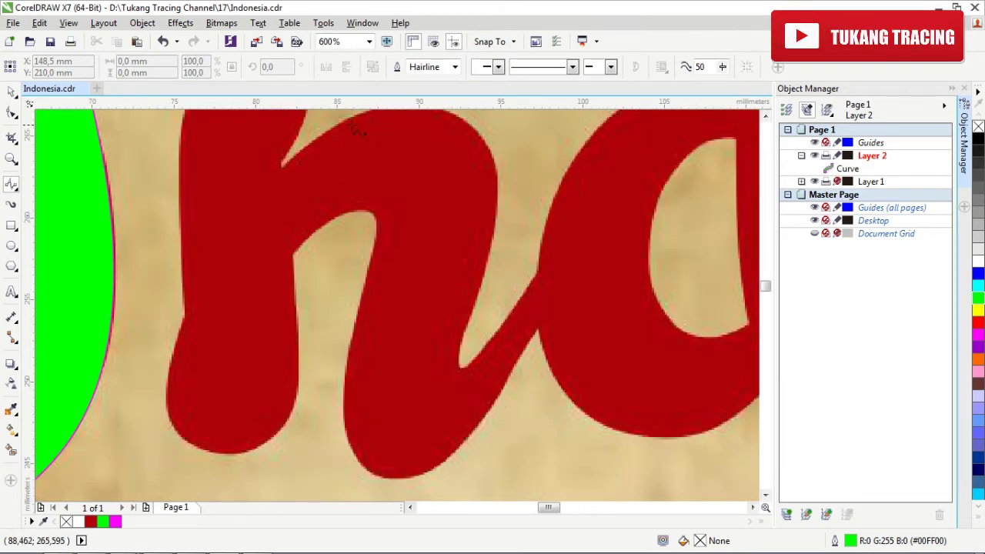
scroll(361, 250, down, 2)
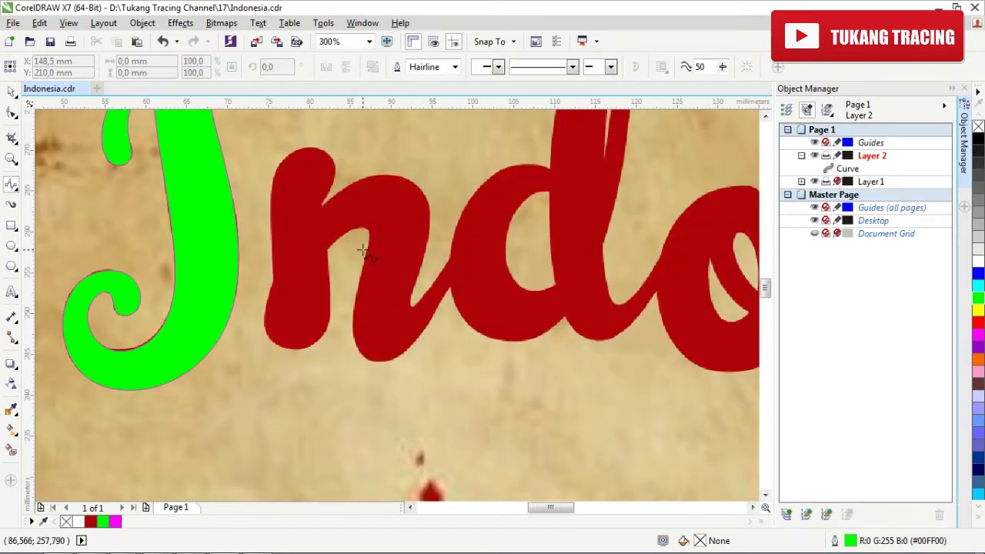
scroll(319, 169, up, 2)
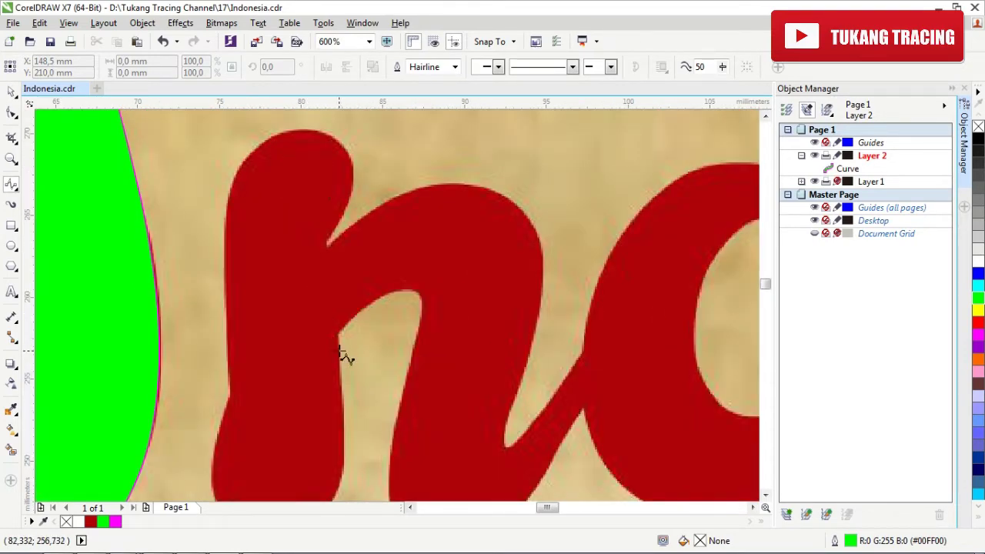
click(339, 351)
click(332, 287)
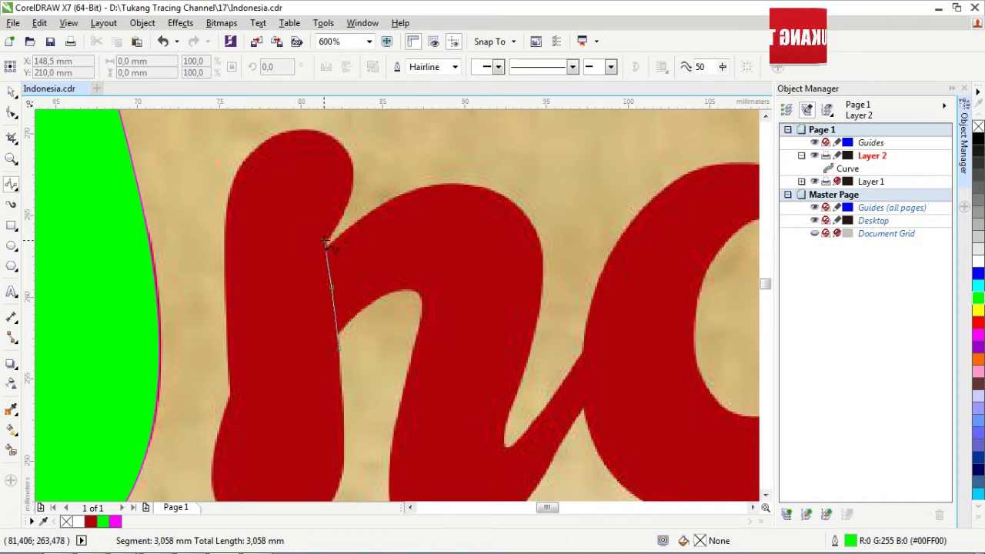
click(347, 206)
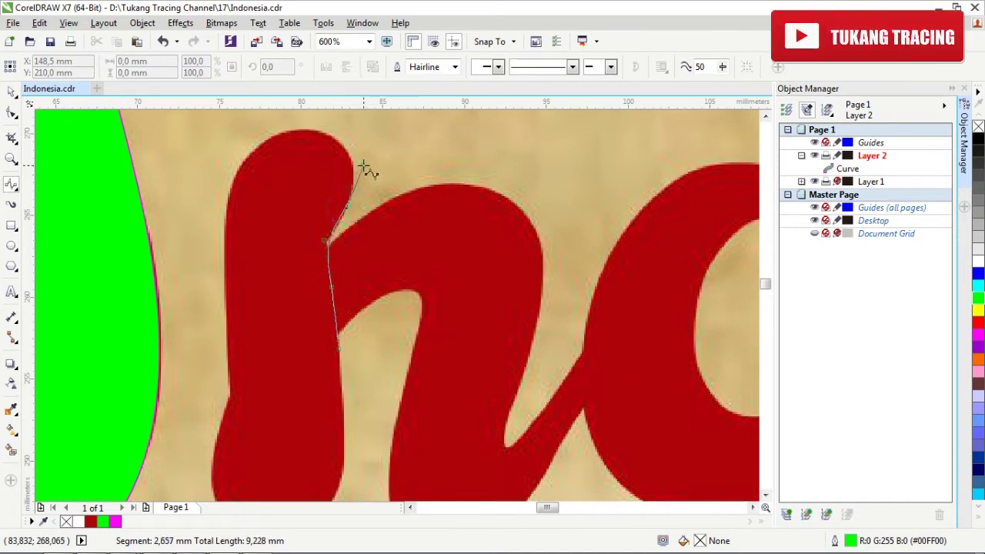
click(333, 117)
click(335, 152)
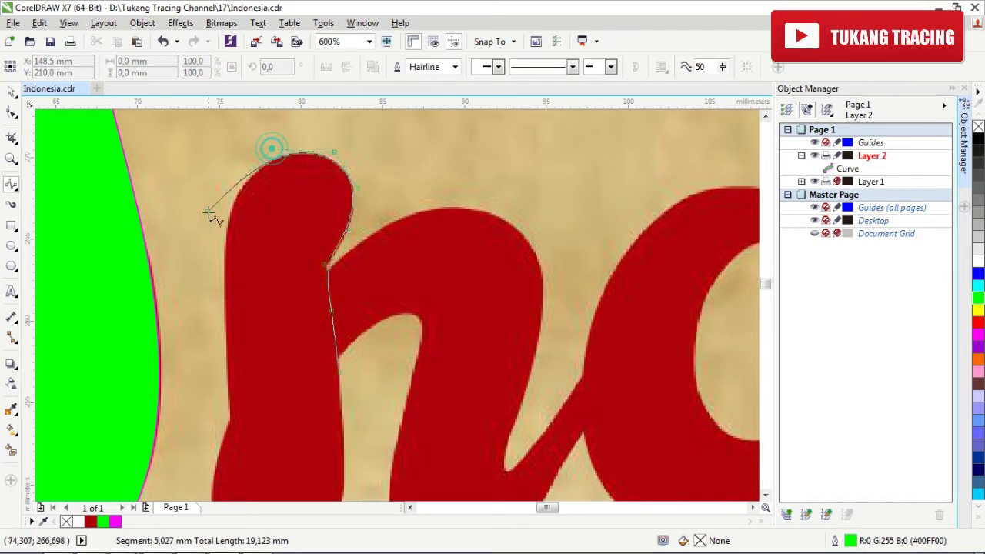
drag(218, 210, 225, 327)
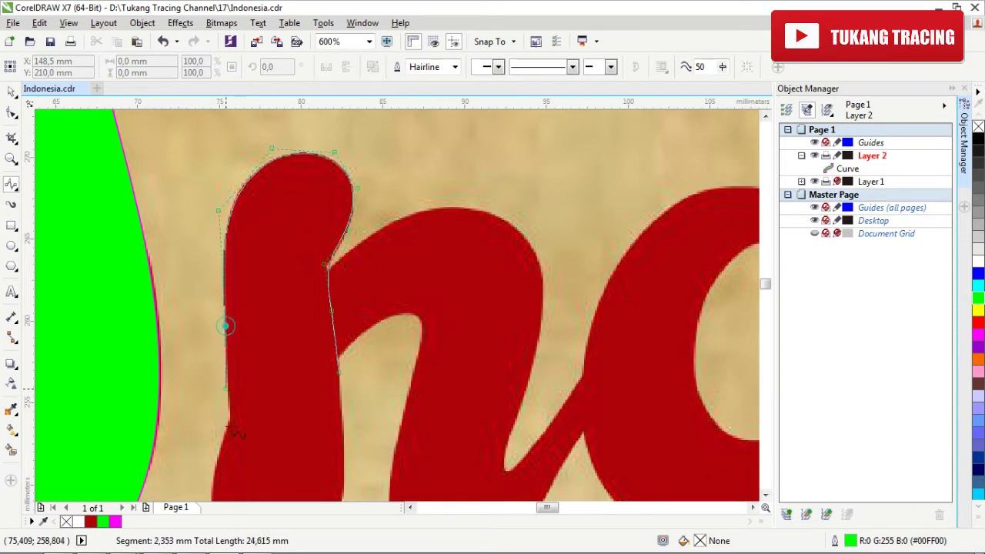
double_click(224, 408)
Continue the B-spline around the rounded foot of the n's first stem and close it at its starting point
scroll(326, 209, down, 3)
scroll(312, 229, up, 3)
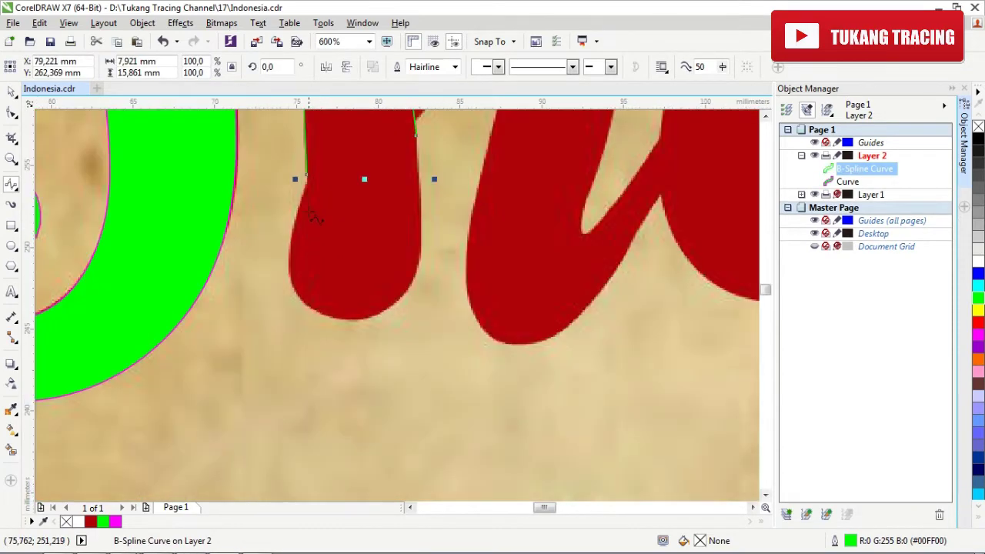
click(306, 175)
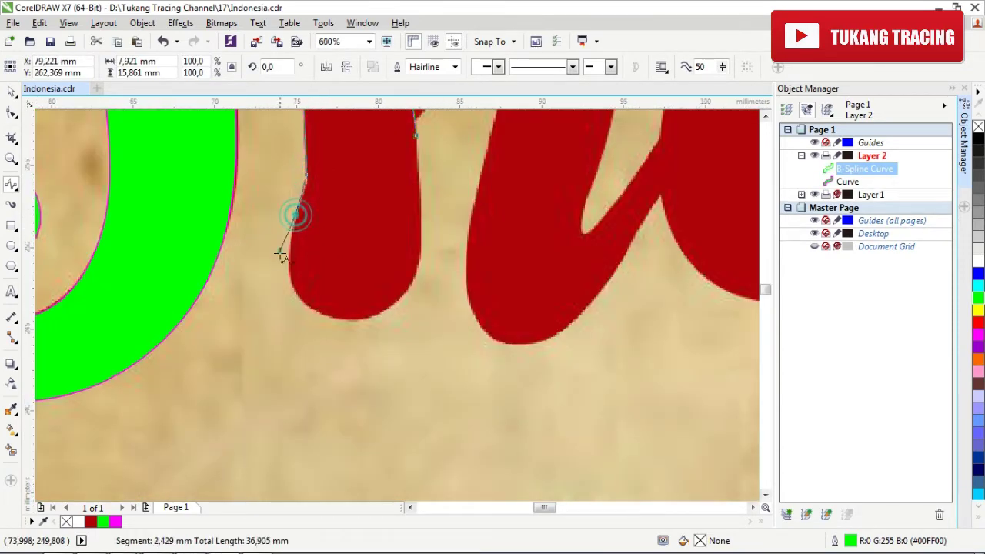
click(281, 259)
click(301, 315)
click(364, 321)
click(405, 299)
click(420, 263)
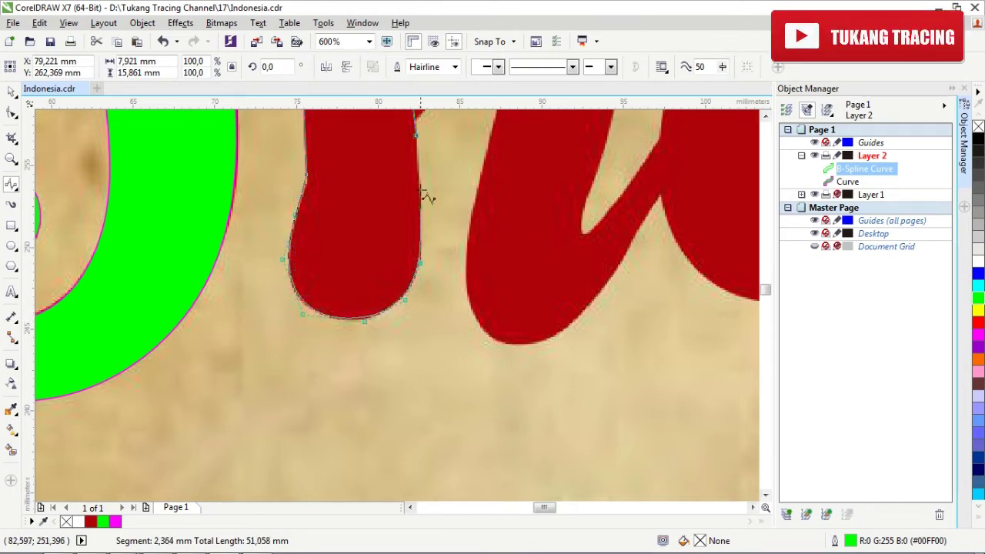
double_click(417, 136)
Start a second B-spline inside the n's stem and trace the arch's upper edge and outer curve downward
scroll(411, 138, down, 2)
scroll(396, 193, up, 2)
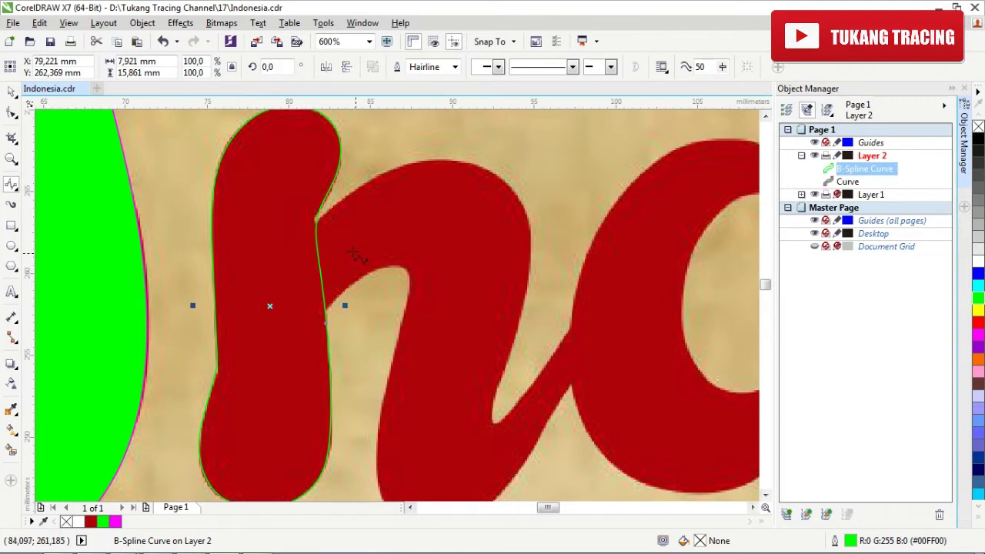
click(279, 262)
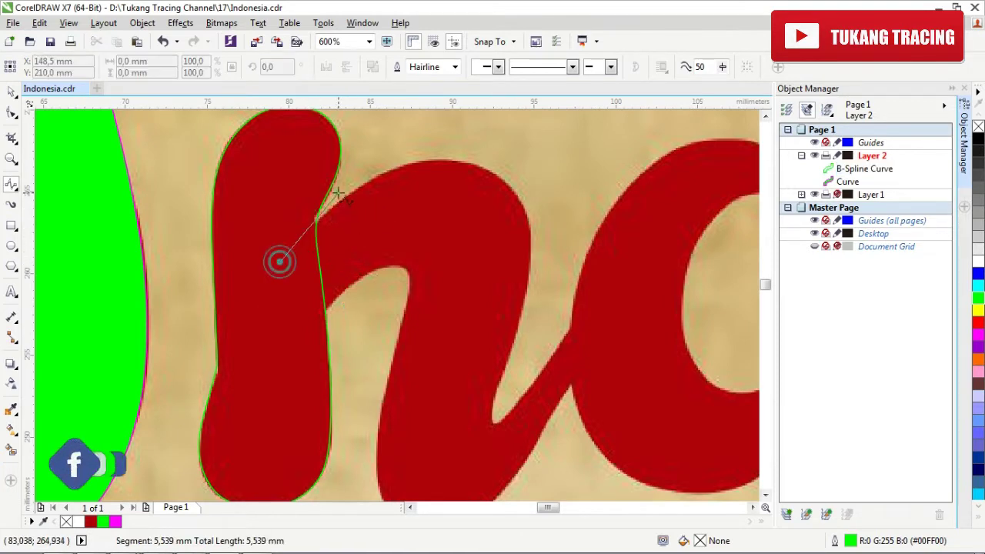
click(342, 194)
click(405, 158)
click(486, 158)
click(533, 211)
click(529, 288)
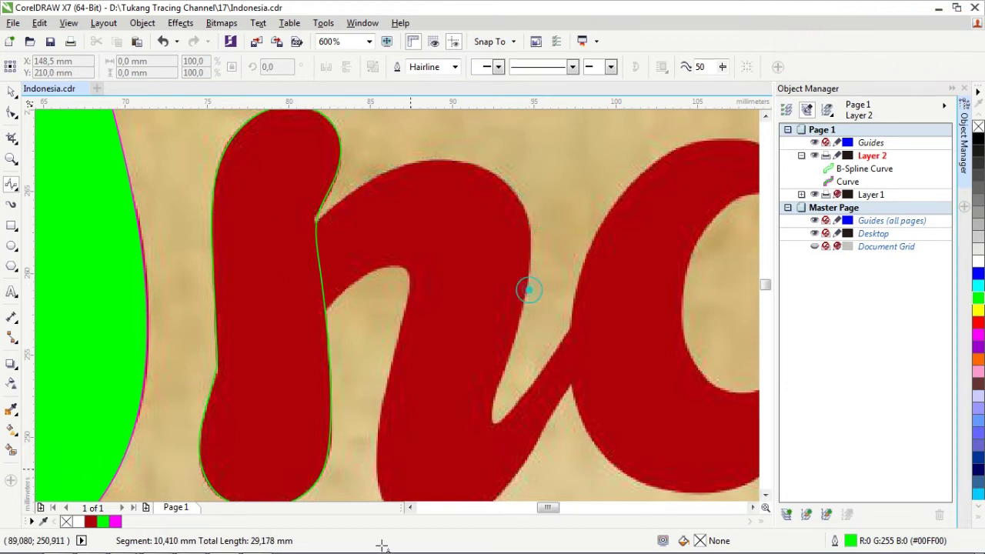
Continue the B-spline through the n's narrow valley and around the connecting stroke's tip, overlapping the edge of the d
scroll(528, 288, down, 1)
click(491, 395)
click(517, 377)
click(594, 265)
click(576, 352)
scroll(576, 352, down, 1)
scroll(576, 353, down, 2)
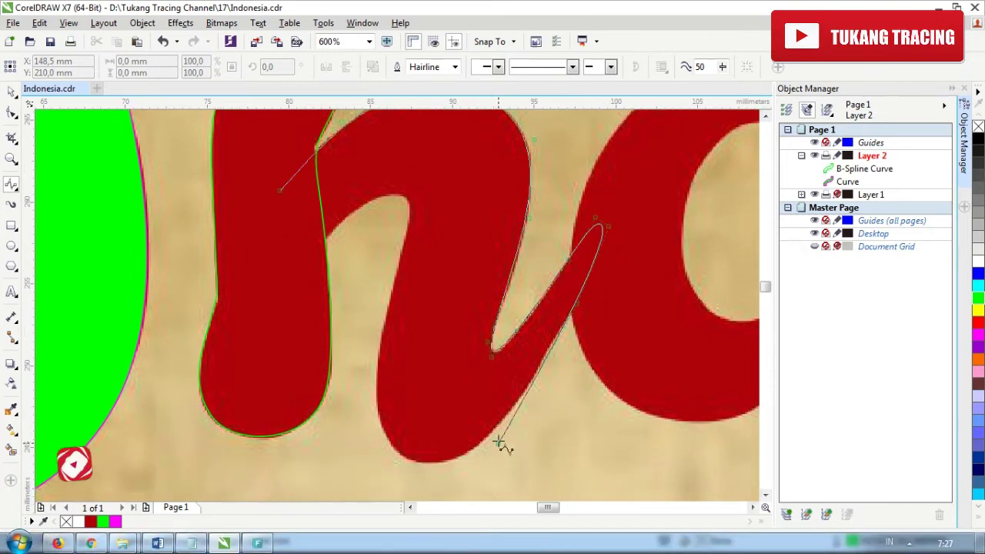
Trace the underside of the connecting stroke, the rounded foot of the n's second leg and the leg's inner edge upward
click(497, 440)
click(447, 469)
click(383, 455)
click(369, 367)
click(396, 269)
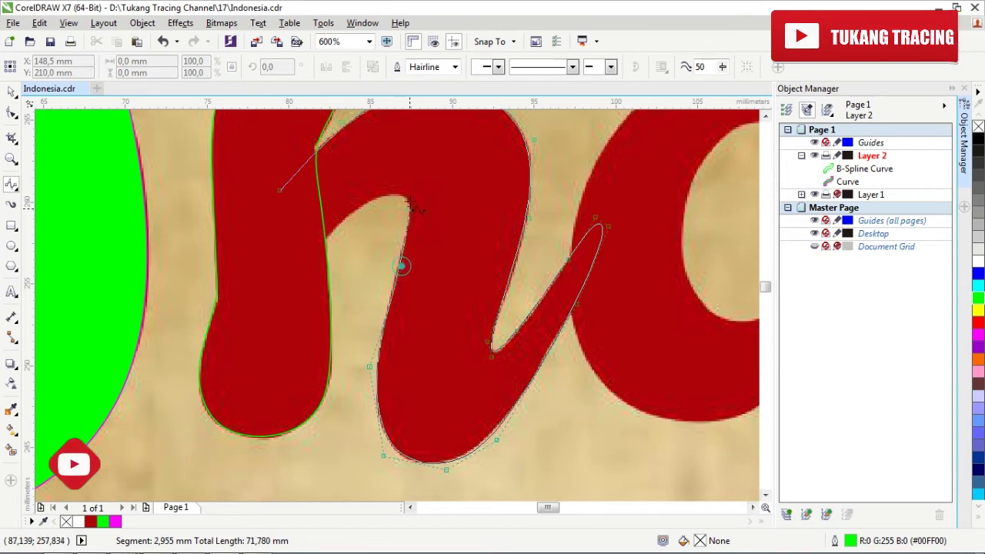
Trace the inside of the n's arch and close the B-spline at its starting point inside the first stem
click(412, 198)
click(392, 183)
click(336, 222)
click(288, 281)
click(260, 203)
scroll(328, 271, down, 3)
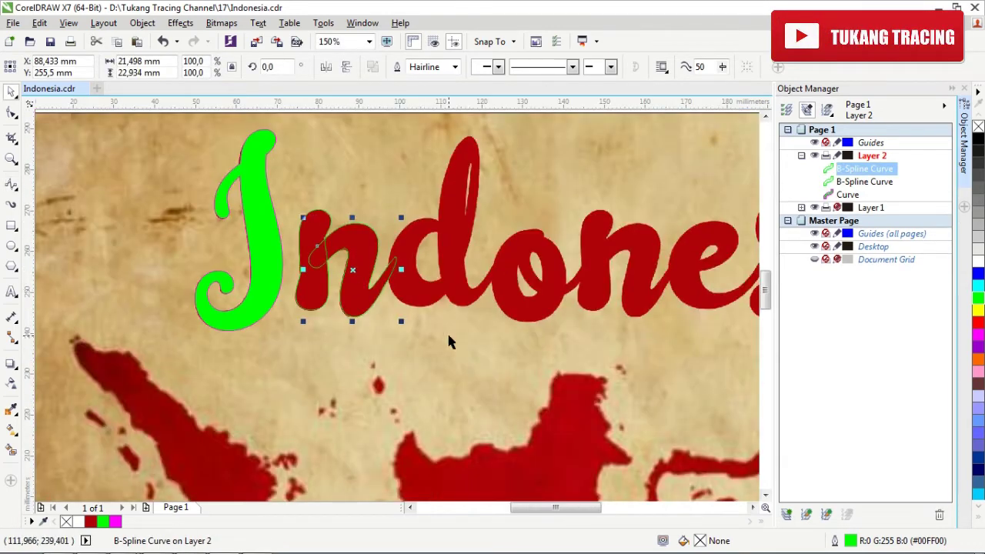
Select the two B-spline curves of the letter n and weld them into one shape
key(space)
drag(250, 157, 251, 158)
scroll(372, 225, up, 2)
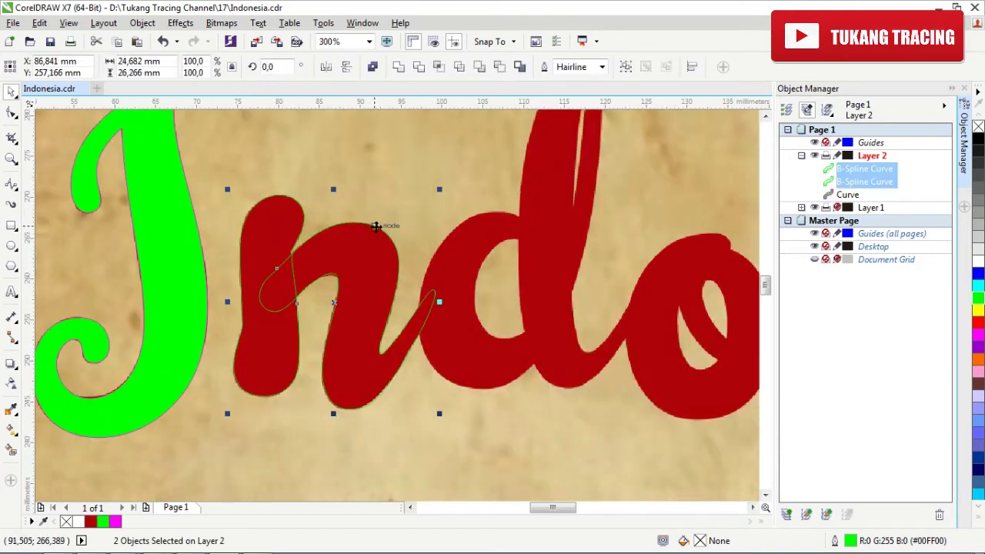
click(423, 233)
click(264, 213)
shift+click(386, 248)
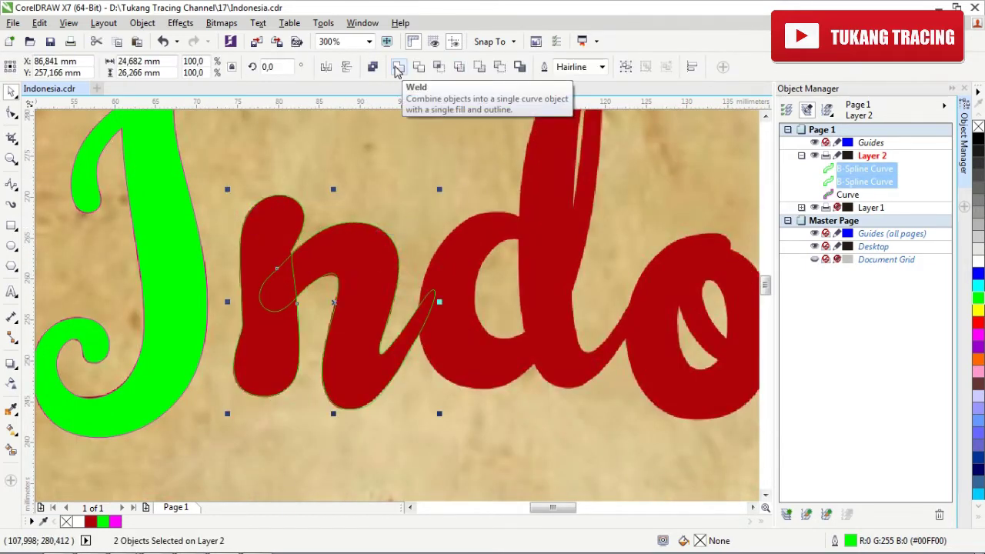
click(397, 68)
scroll(363, 198, down, 4)
click(381, 323)
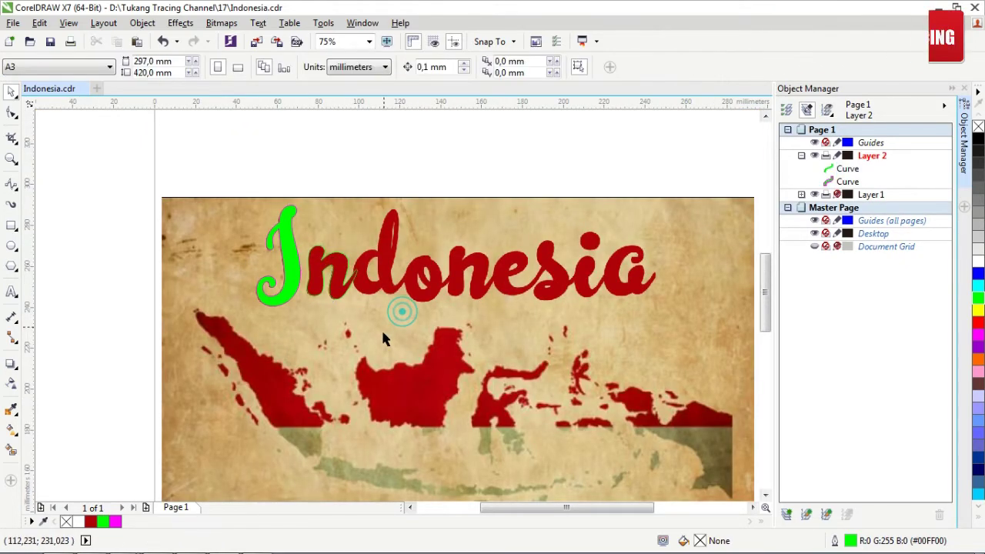
Fill the welded n shape with green from the document palette and deselect it
scroll(346, 291, up, 4)
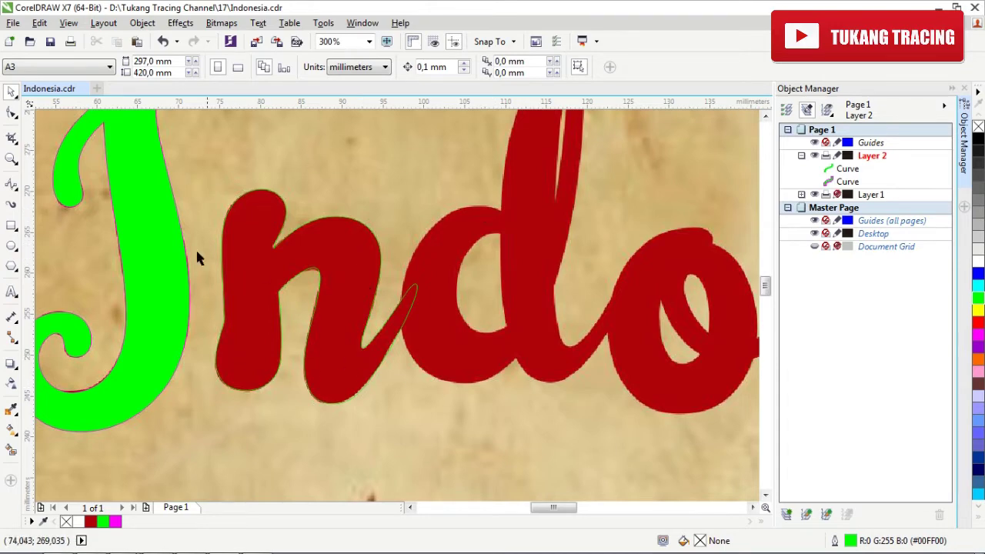
click(270, 278)
scroll(304, 249, up, 1)
scroll(323, 308, down, 2)
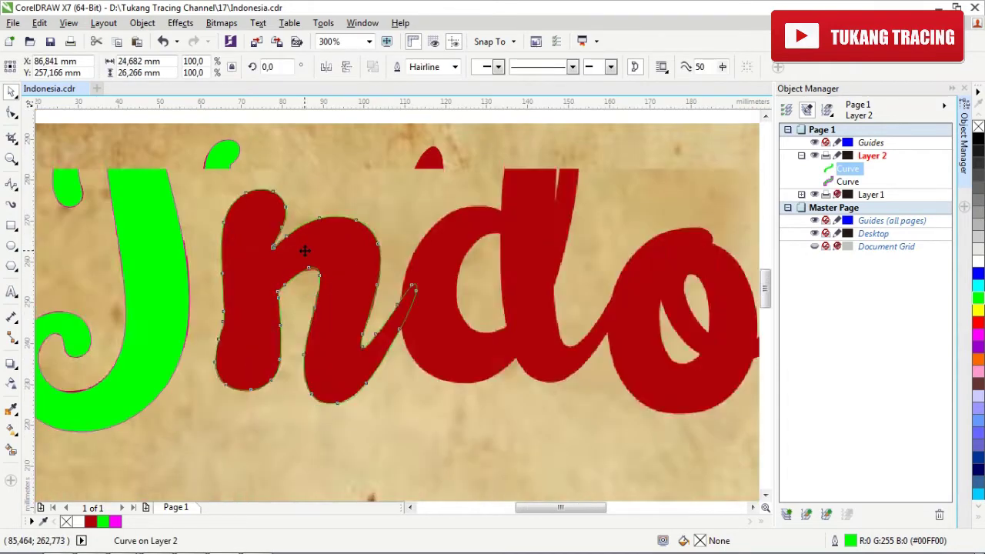
click(102, 522)
click(406, 389)
Move the "IDM is corrupt" warning window down out of the drawing area
scroll(309, 340, down, 2)
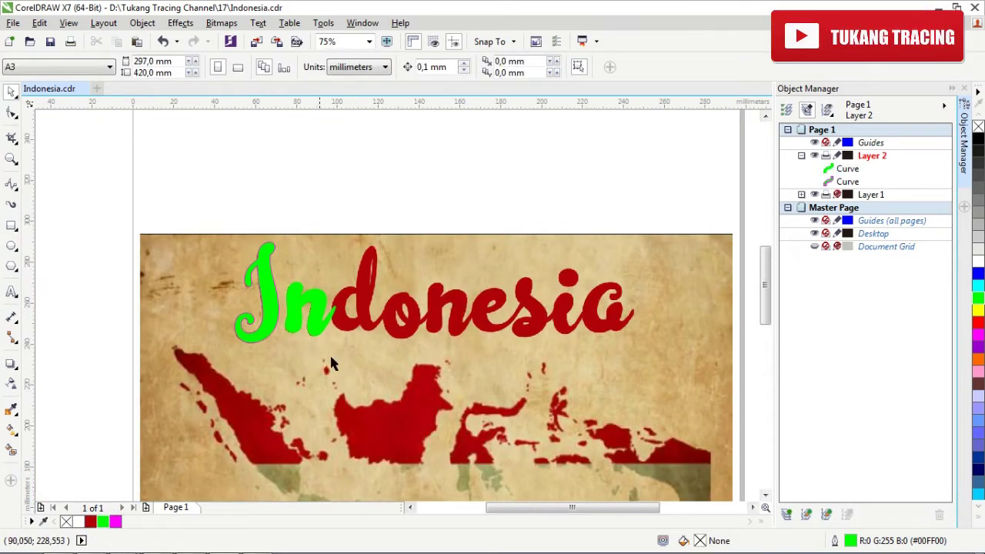
scroll(365, 308, up, 4)
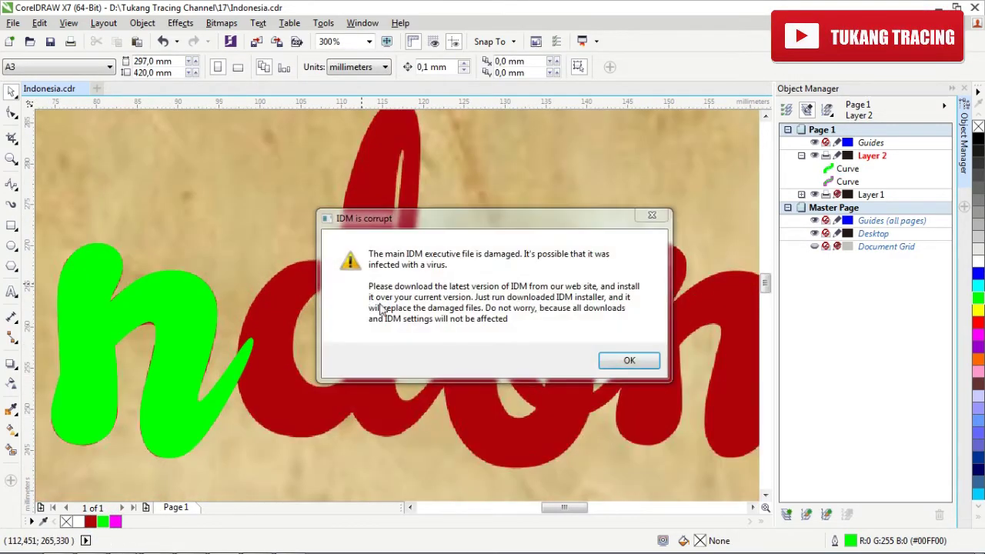
drag(561, 220, 550, 553)
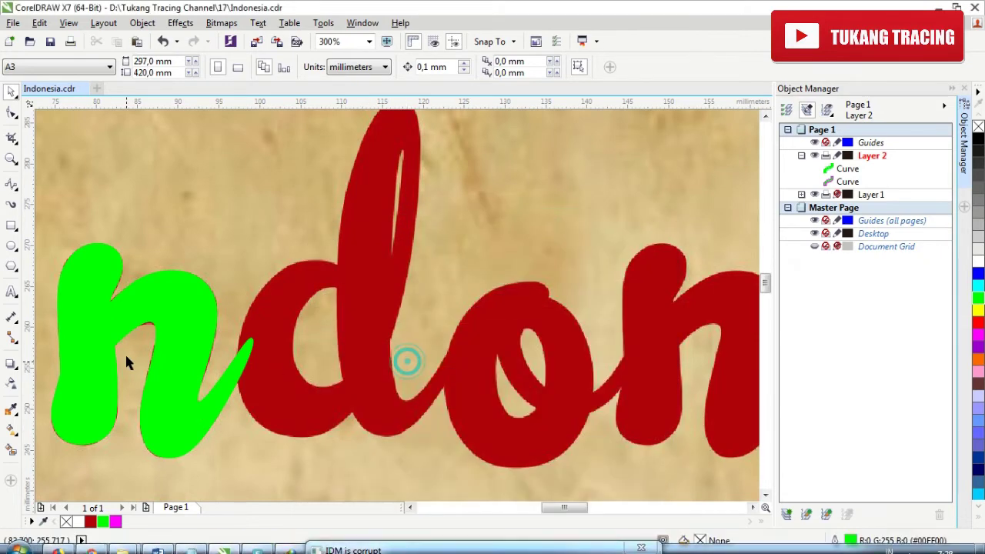
Save the Indonesia.cdr document
scroll(407, 358, down, 2)
scroll(363, 304, up, 4)
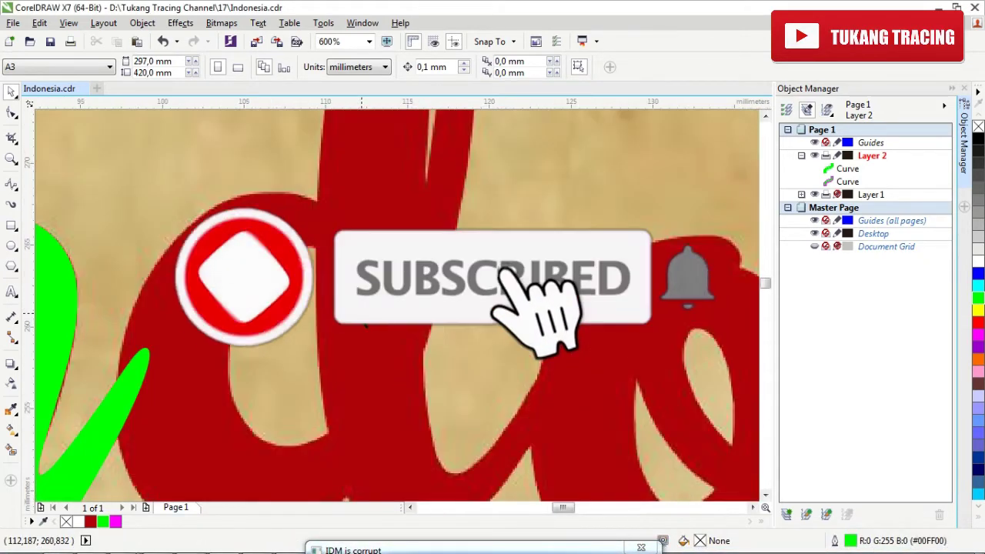
click(50, 43)
scroll(186, 146, down, 4)
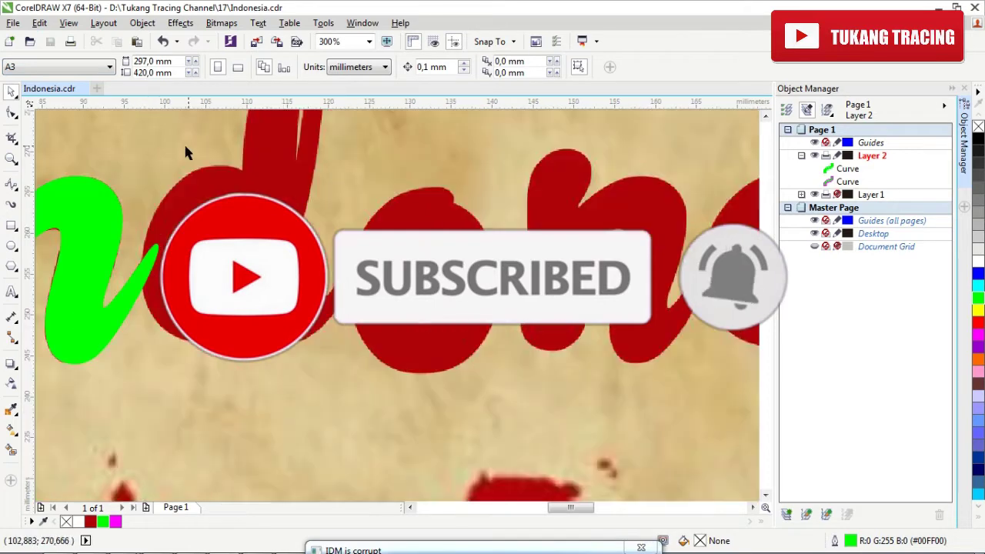
Draw a B-spline from the o along the upper edge of the d's exit stroke and up inside its stem
scroll(242, 177, up, 2)
scroll(308, 200, down, 3)
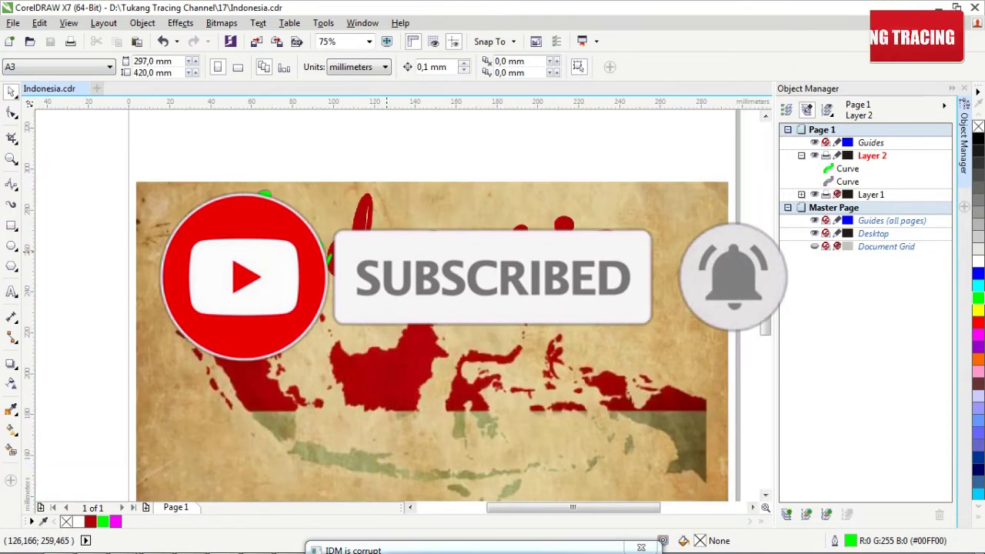
scroll(368, 233, up, 3)
scroll(368, 233, up, 2)
scroll(368, 233, down, 1)
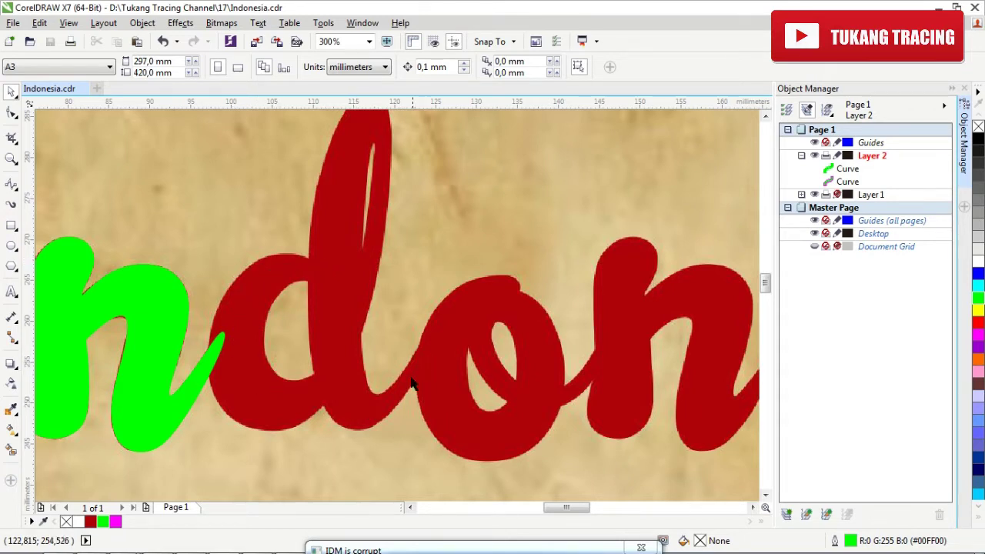
click(12, 185)
scroll(347, 249, up, 1)
scroll(347, 249, down, 1)
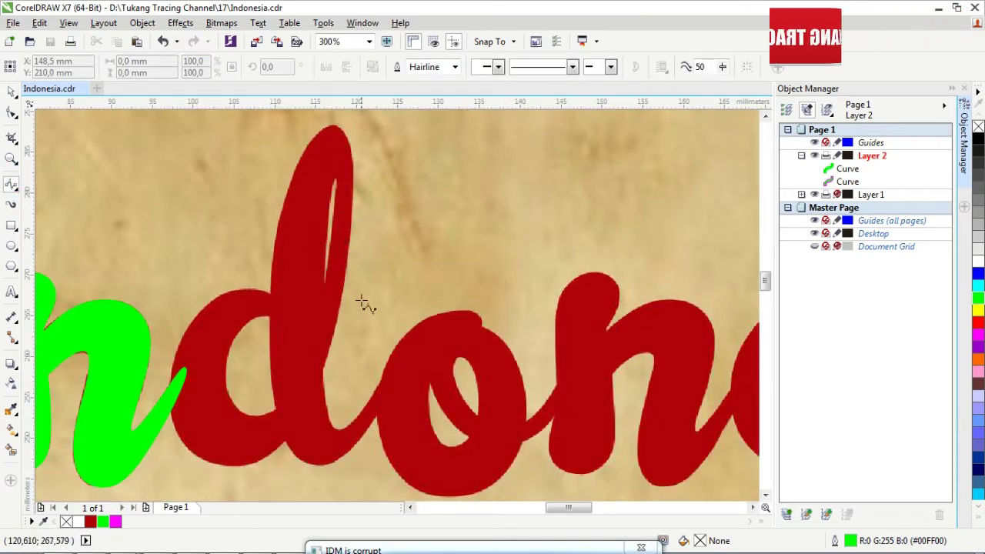
scroll(373, 422, up, 2)
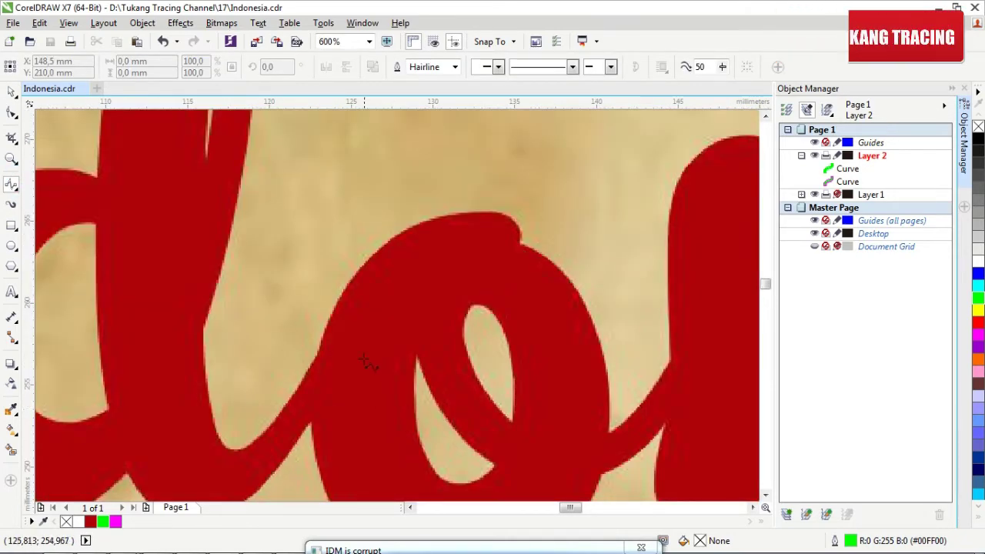
click(344, 312)
click(248, 459)
click(205, 331)
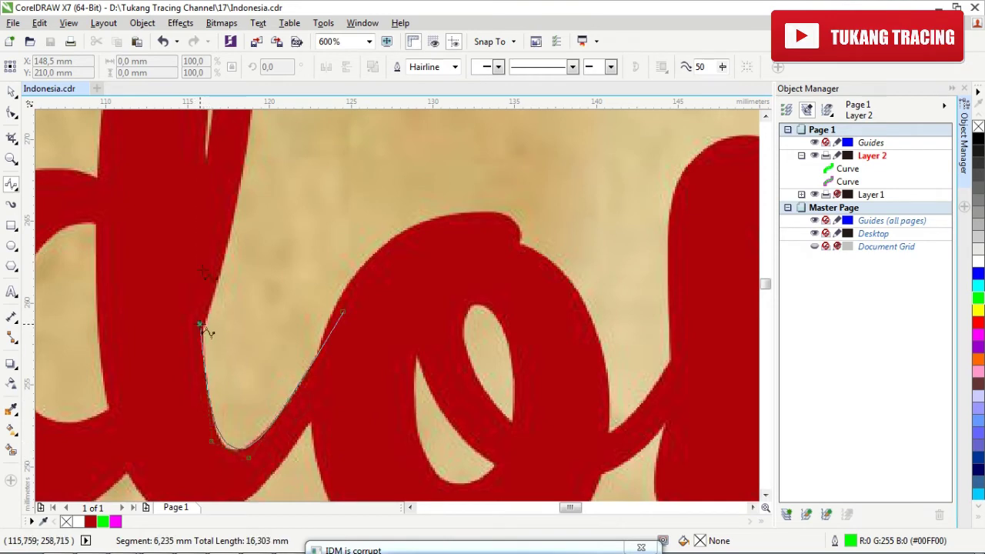
double_click(202, 121)
scroll(339, 315, down, 2)
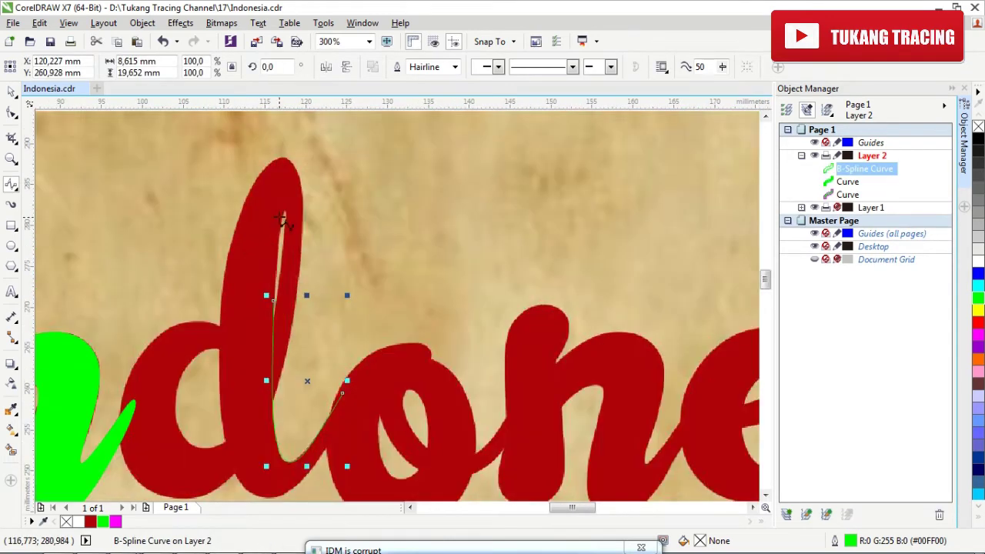
Extend the B-spline around the narrow slit in the d's stem, ending it inside the red stroke
scroll(274, 265, up, 2)
click(277, 327)
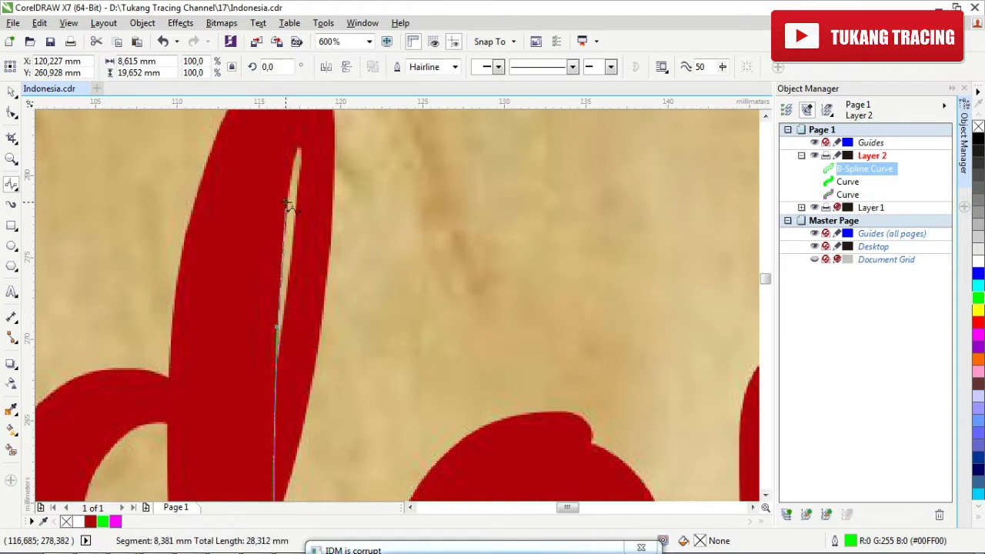
click(282, 231)
click(299, 146)
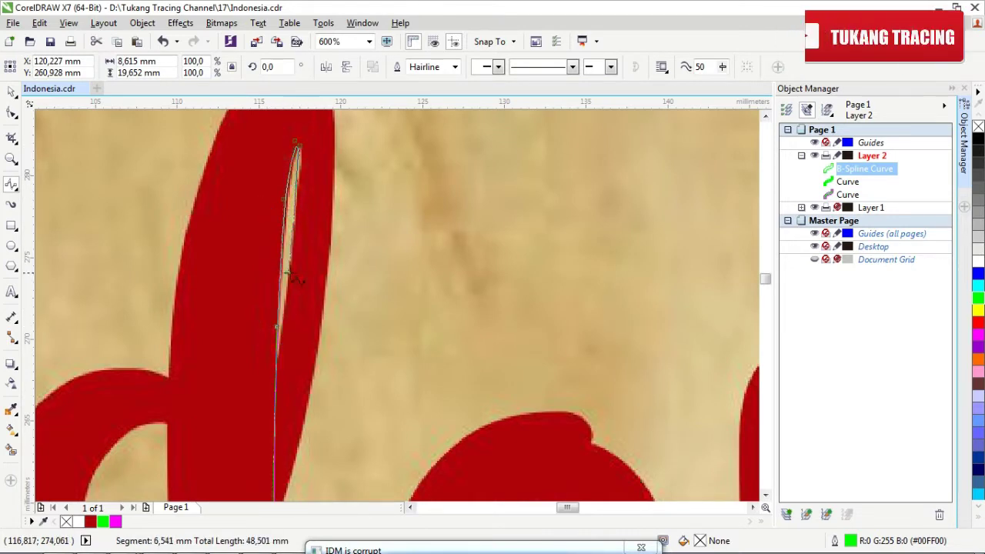
double_click(262, 413)
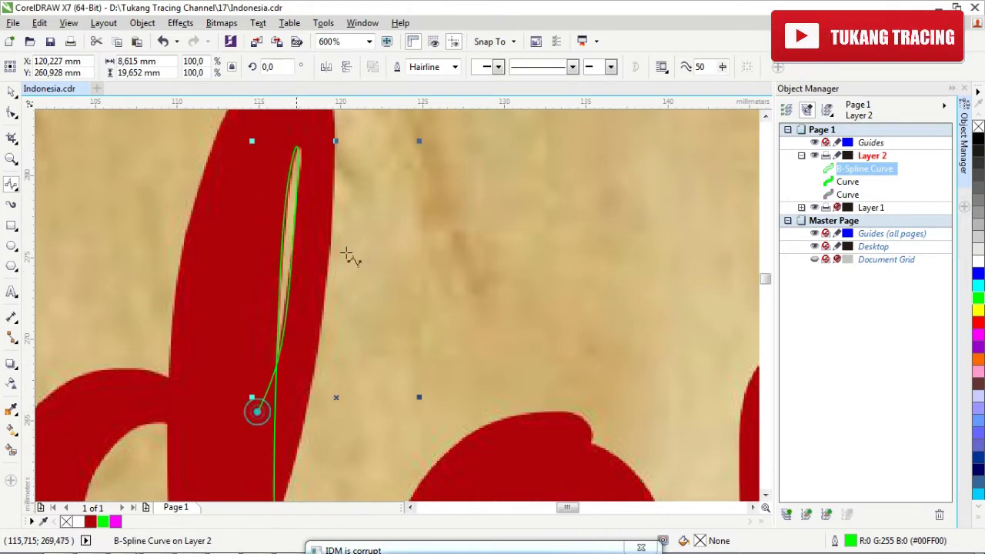
Extend the other end of the B-spline along the underside of the d's exit stroke and up the stem's outer edge
scroll(377, 215, down, 3)
scroll(392, 306, up, 3)
click(383, 175)
click(397, 164)
click(366, 262)
click(291, 369)
click(182, 368)
click(140, 267)
double_click(135, 152)
scroll(307, 340, down, 3)
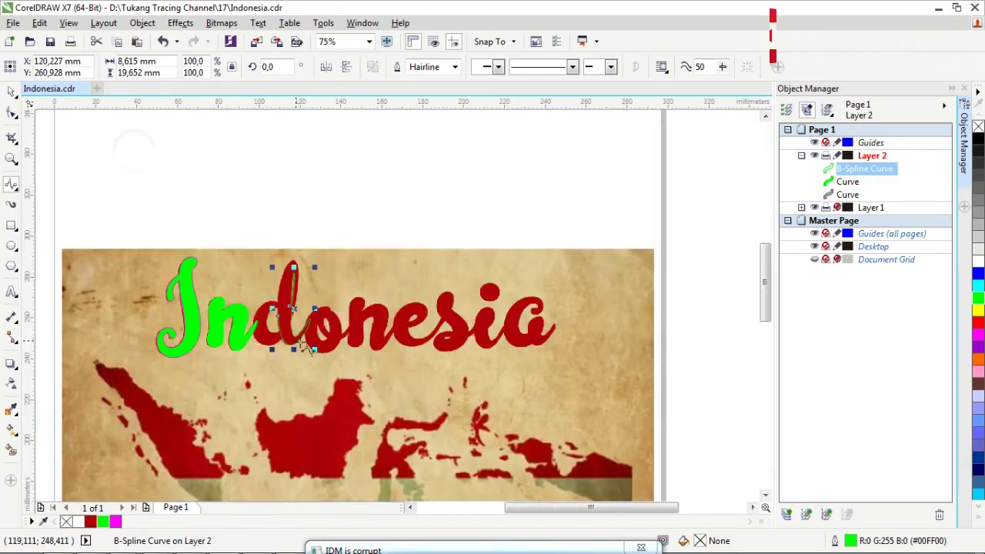
Continue the B-spline up the d's stem, around its top and down the far edge, ending inside the lower stem
scroll(270, 339, up, 1)
click(260, 433)
click(262, 329)
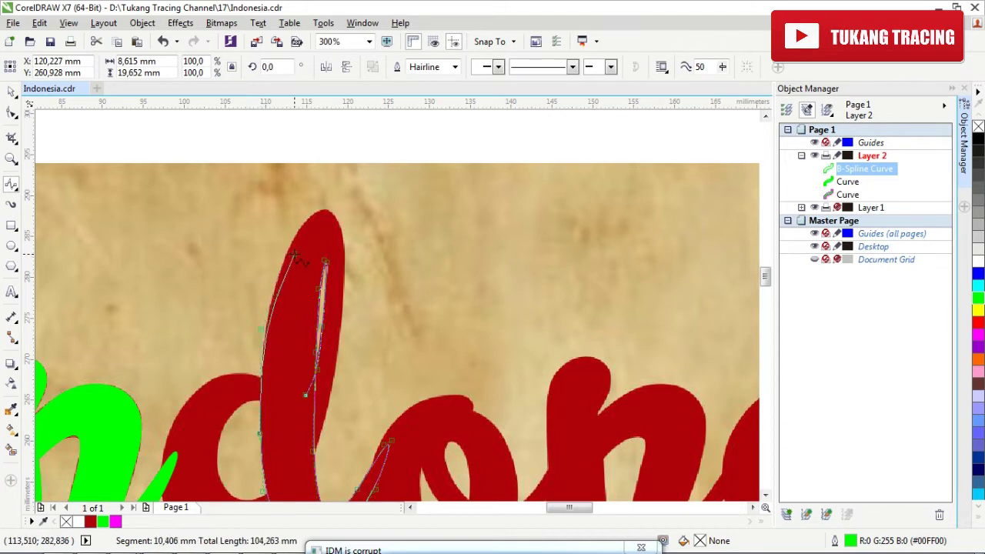
click(287, 236)
click(320, 203)
click(348, 278)
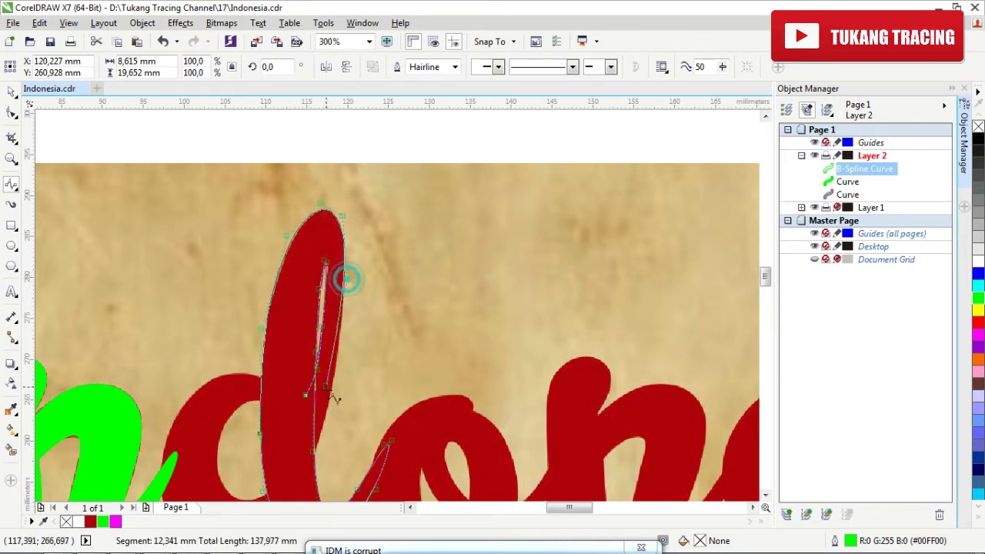
click(337, 484)
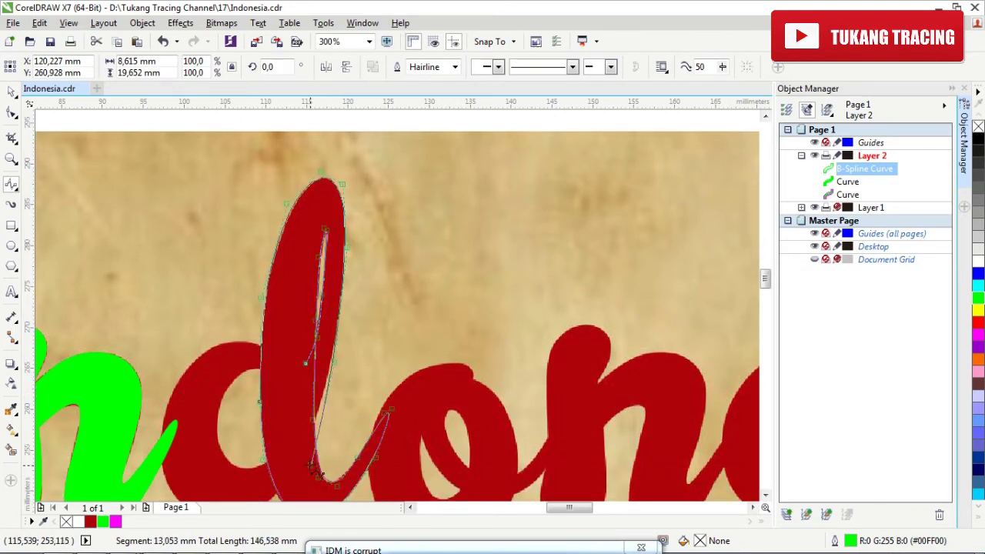
click(302, 460)
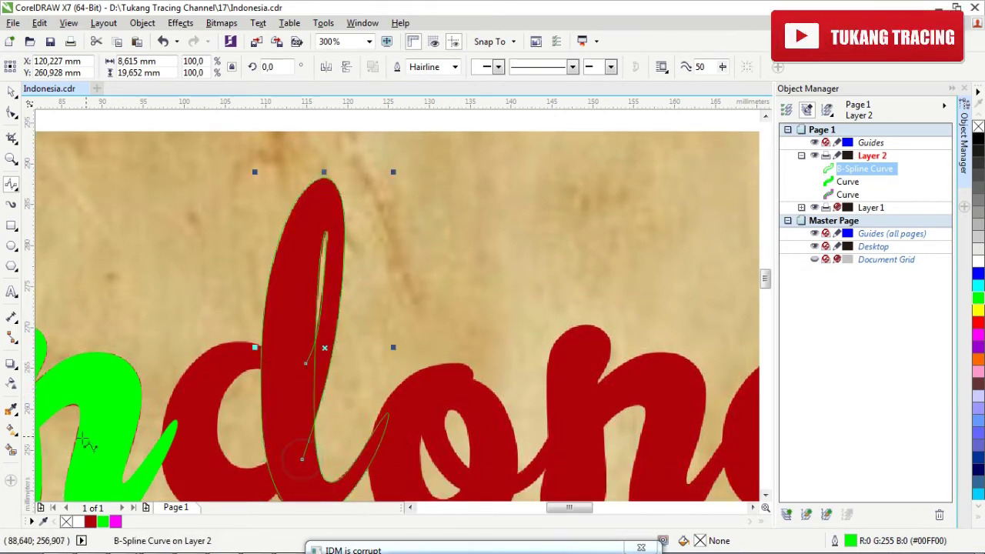
Smart-fill the d's stem with green and a hairline magenta outline, and delete the leftover B-spline curve
click(17, 450)
click(331, 366)
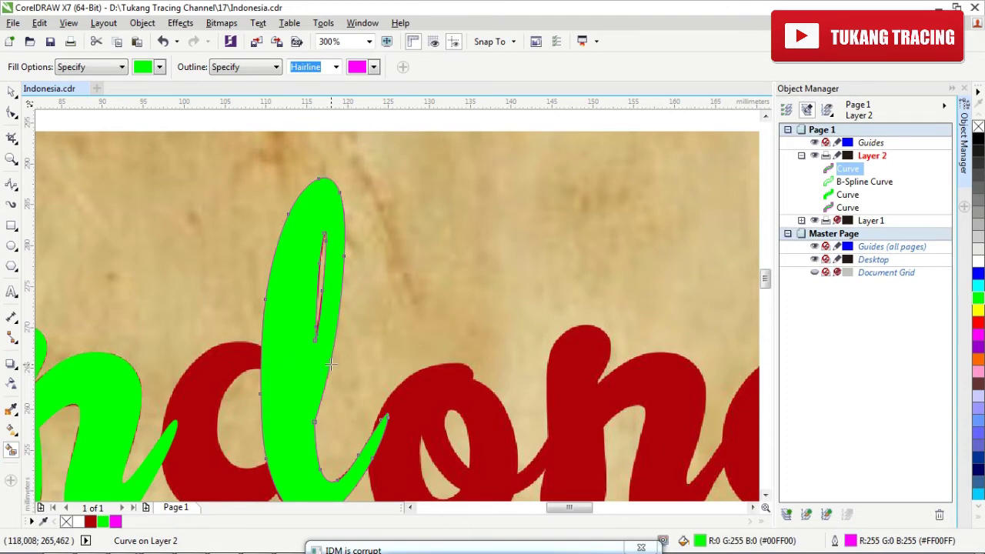
key(space)
click(862, 185)
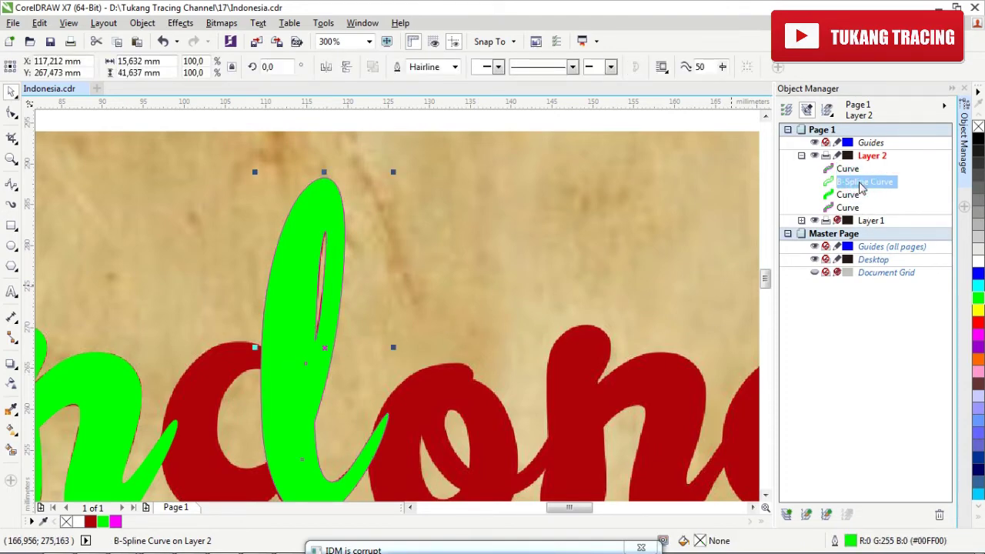
key(Delete)
Trace the outer edge of the d's bowl with a B-spline, starting inside the green stem and going around the bottom
click(12, 188)
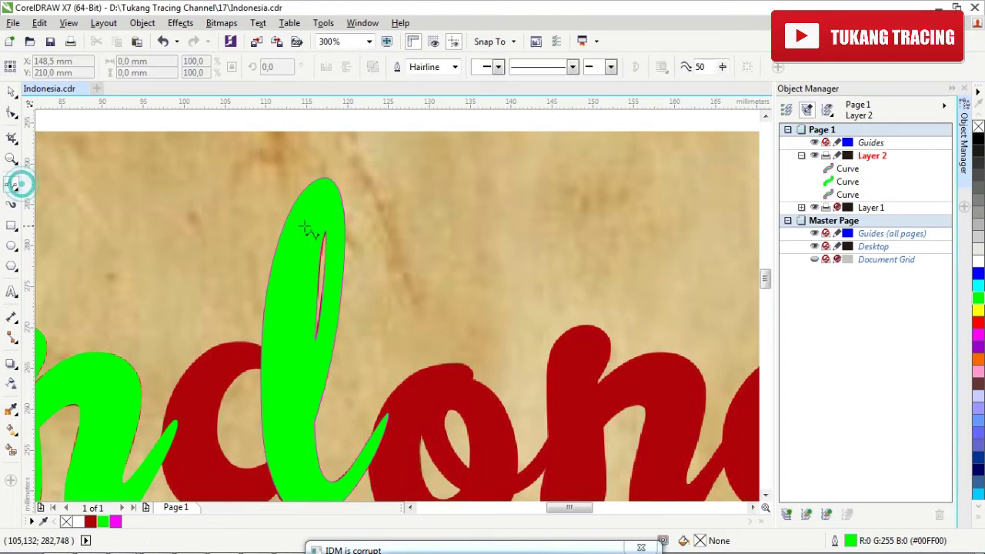
scroll(277, 231, down, 1)
scroll(285, 239, up, 3)
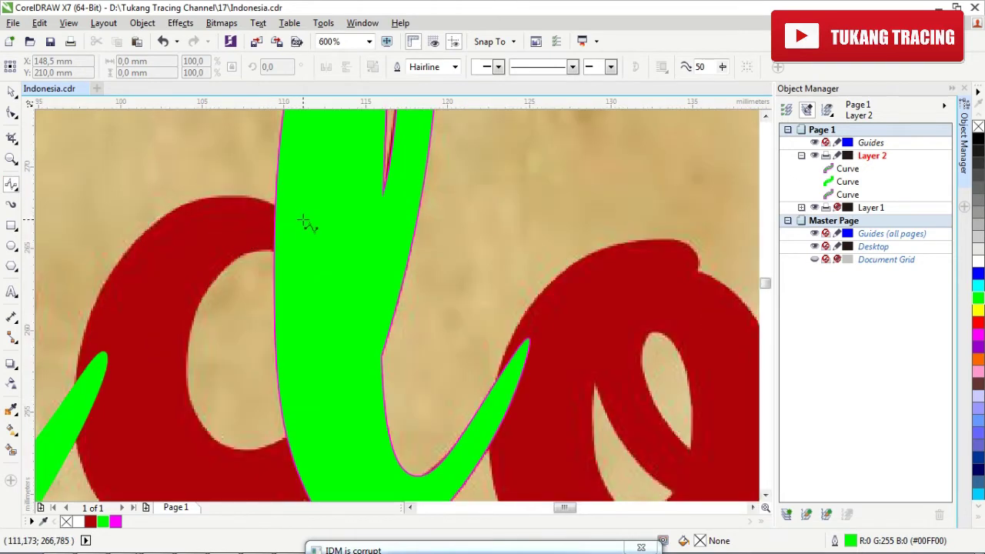
click(304, 222)
click(236, 184)
click(154, 212)
click(86, 298)
scroll(77, 331, down, 2)
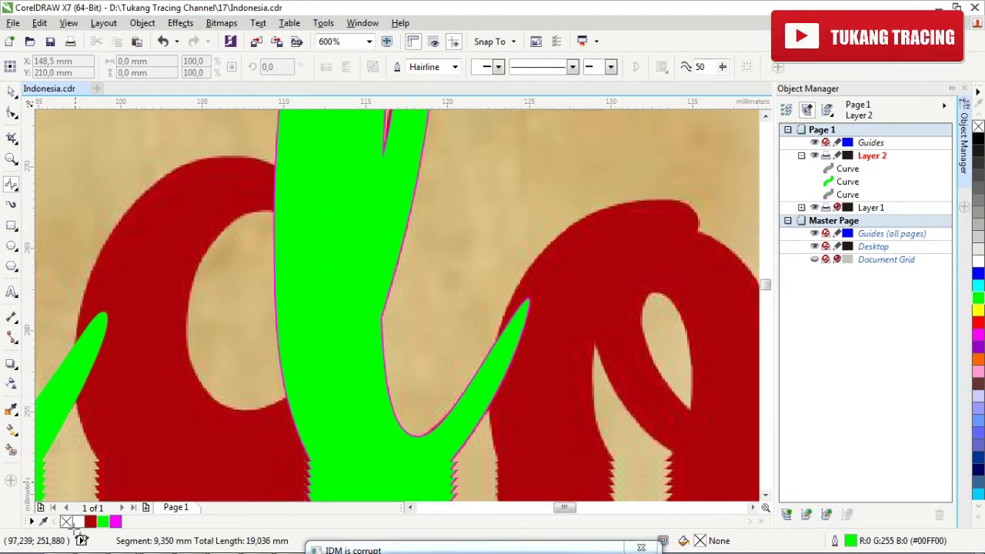
click(66, 371)
scroll(117, 458, down, 1)
click(110, 443)
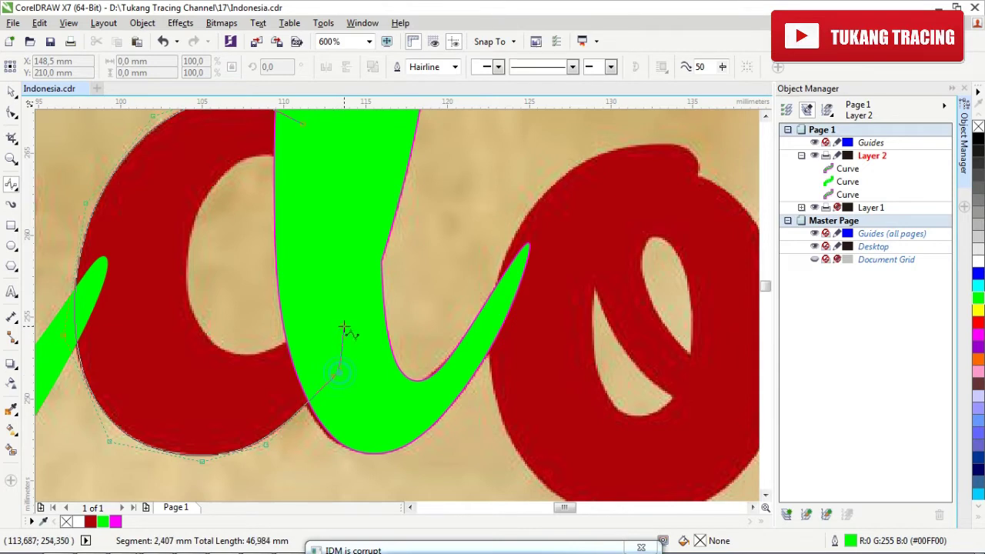
Trace the inner edge of the d's bowl and close the B-spline at its start point inside the stem
click(269, 361)
click(194, 350)
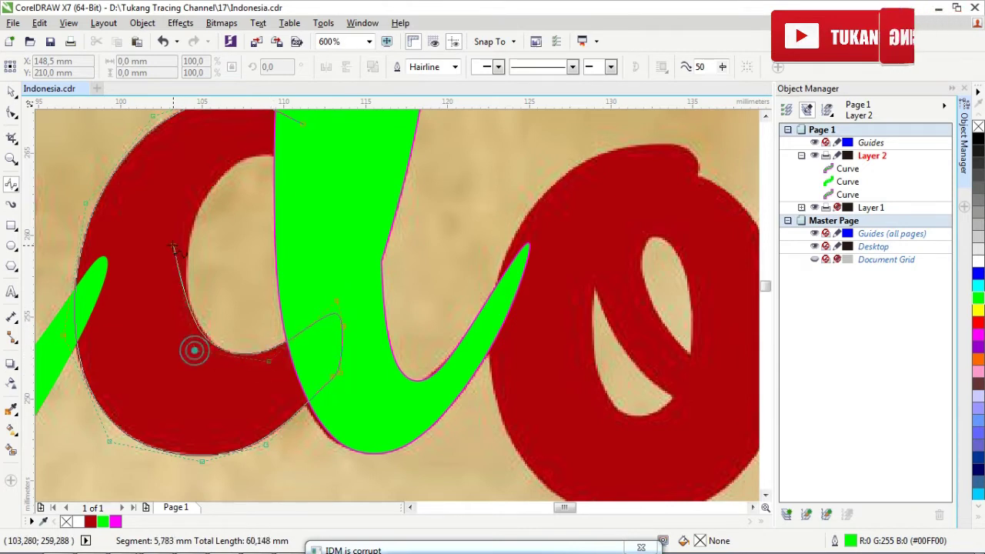
click(173, 245)
click(231, 154)
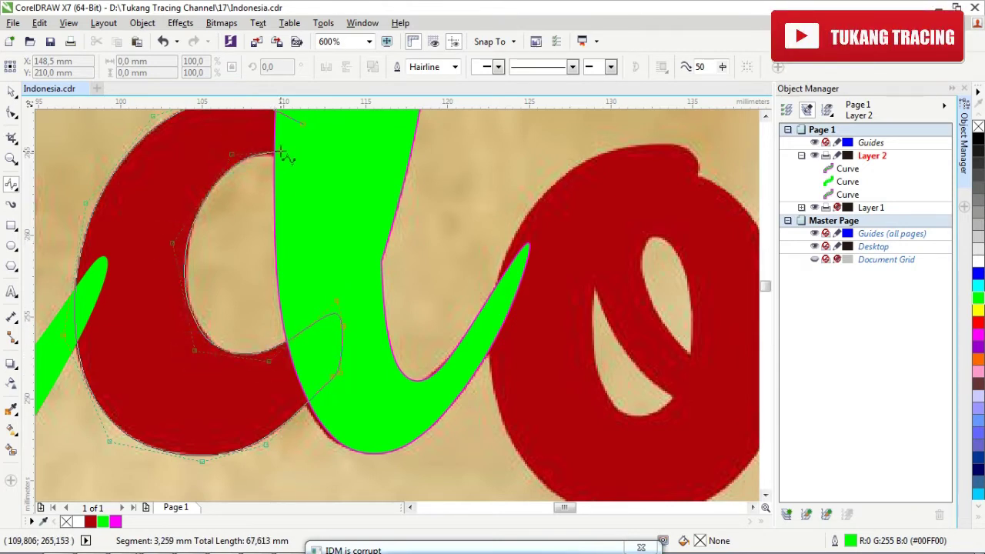
click(310, 162)
click(302, 125)
key(space)
Weld the d's bowl outline to its green stem as one shape and deselect it
scroll(463, 431, down, 3)
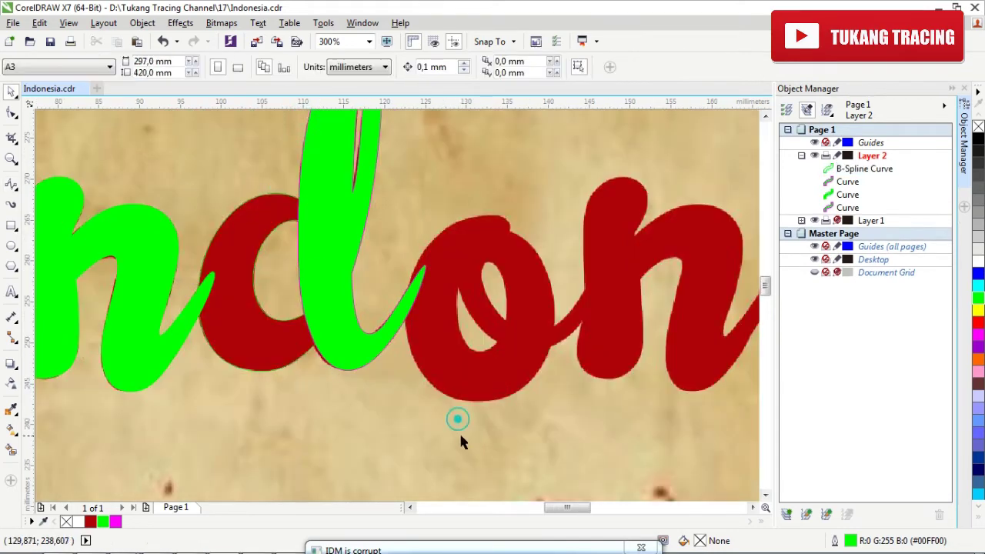
click(398, 67)
click(471, 322)
scroll(429, 306, down, 2)
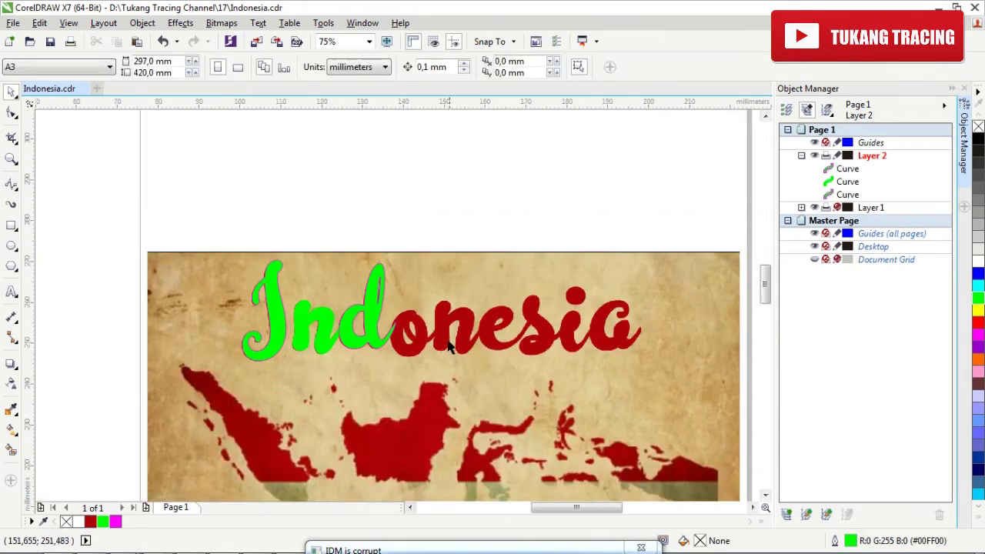
Start a B-spline at the notch on top of the o and trace over its top onto the side facing the d
scroll(451, 346, up, 3)
scroll(265, 329, up, 2)
click(271, 340)
scroll(421, 351, up, 2)
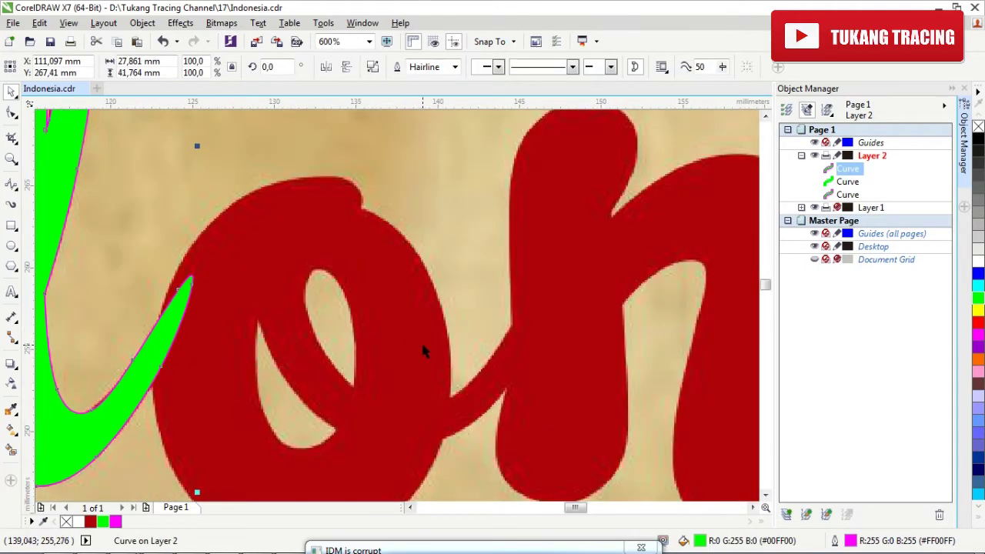
scroll(286, 217, down, 2)
scroll(326, 237, up, 2)
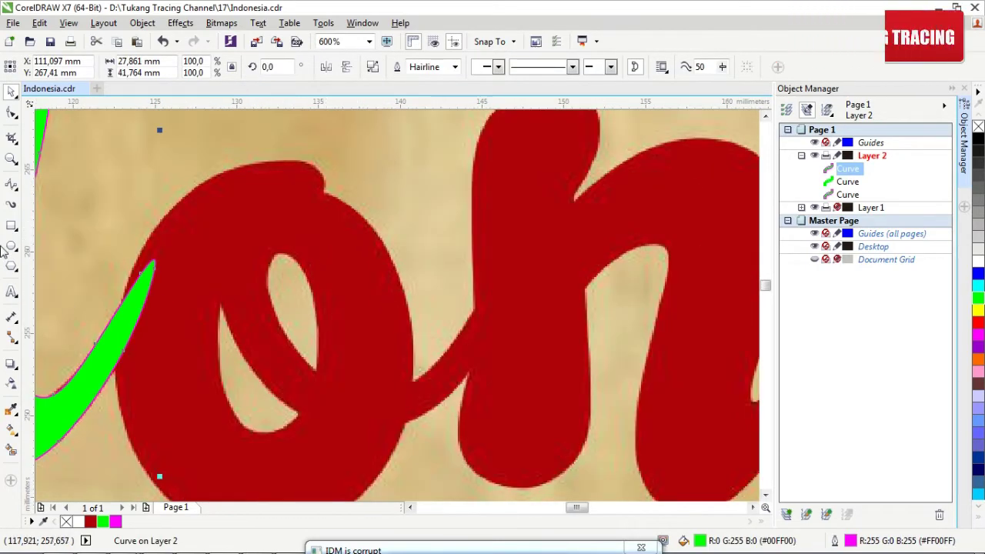
click(13, 186)
scroll(260, 308, down, 2)
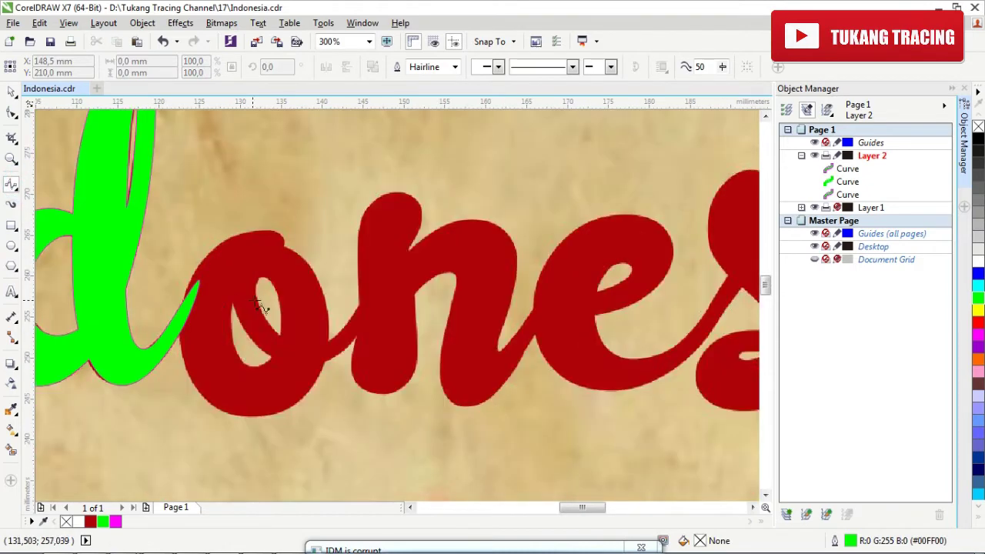
scroll(221, 283, up, 2)
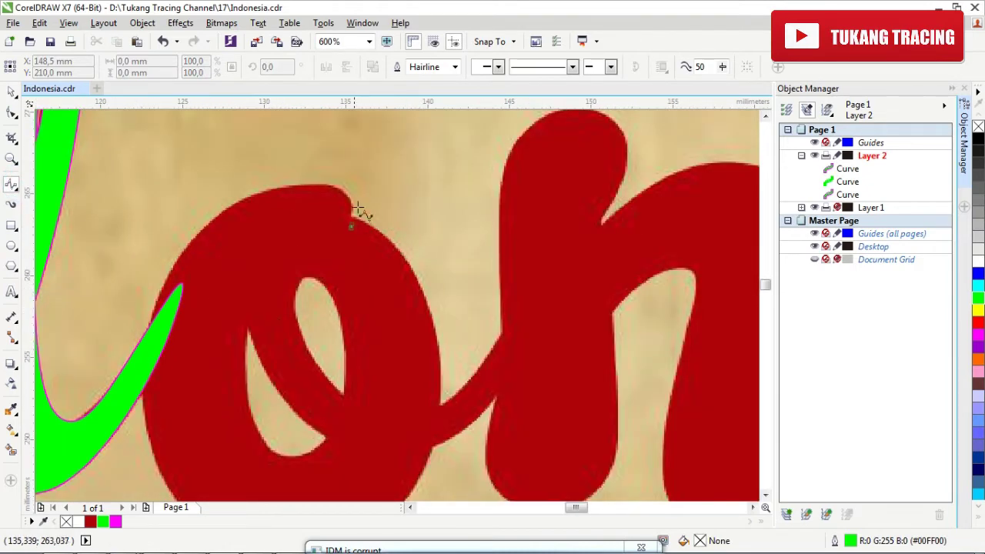
click(351, 225)
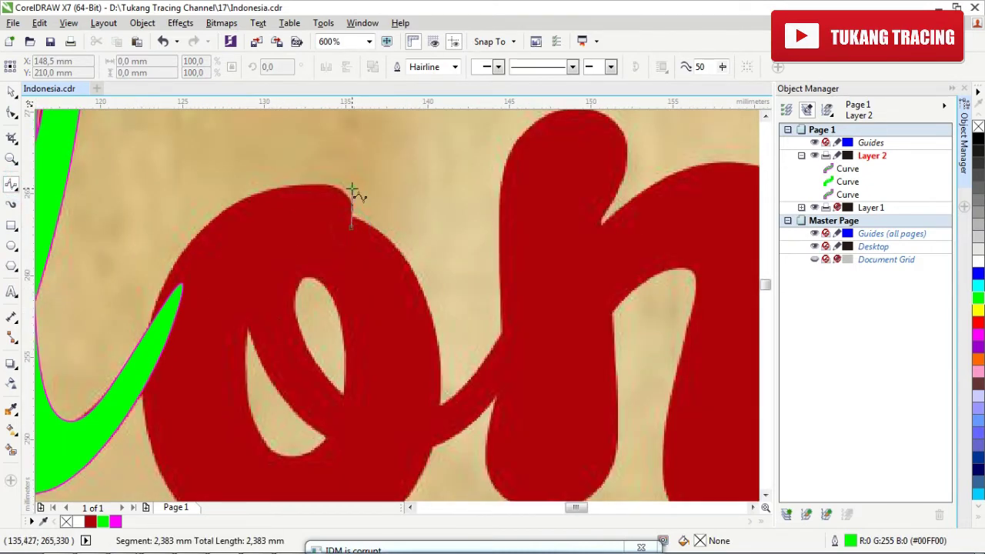
click(211, 206)
scroll(146, 348, down, 2)
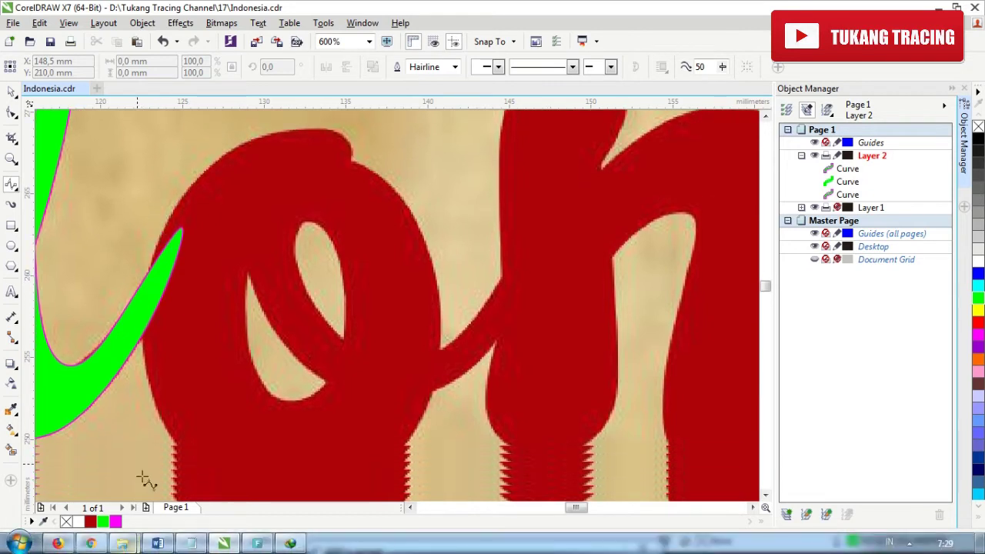
Continue the o's B-spline around its bottom and up the side facing the second n, ending past the top notch
click(160, 430)
scroll(177, 446, down, 1)
click(224, 467)
click(328, 478)
click(408, 422)
click(448, 323)
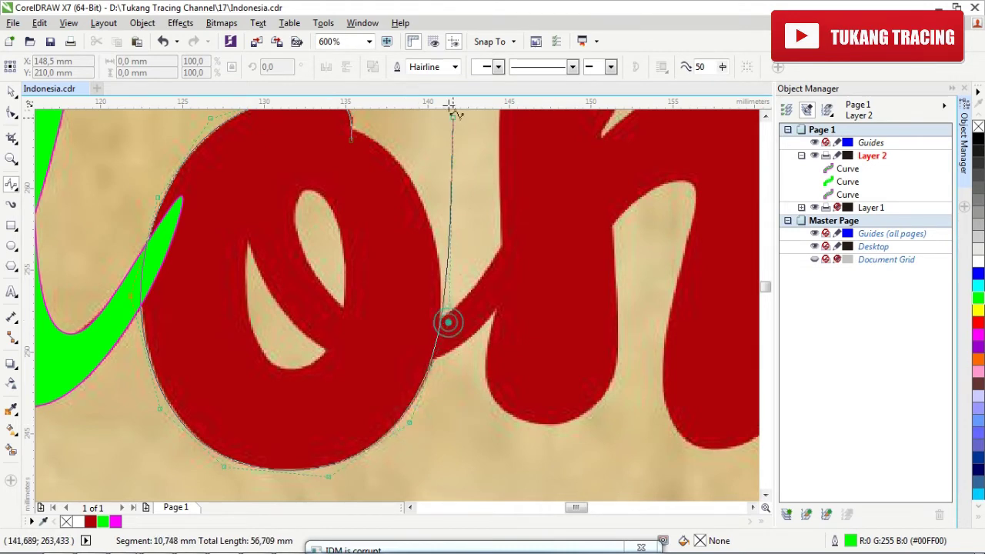
scroll(446, 254, up, 1)
click(430, 233)
click(389, 162)
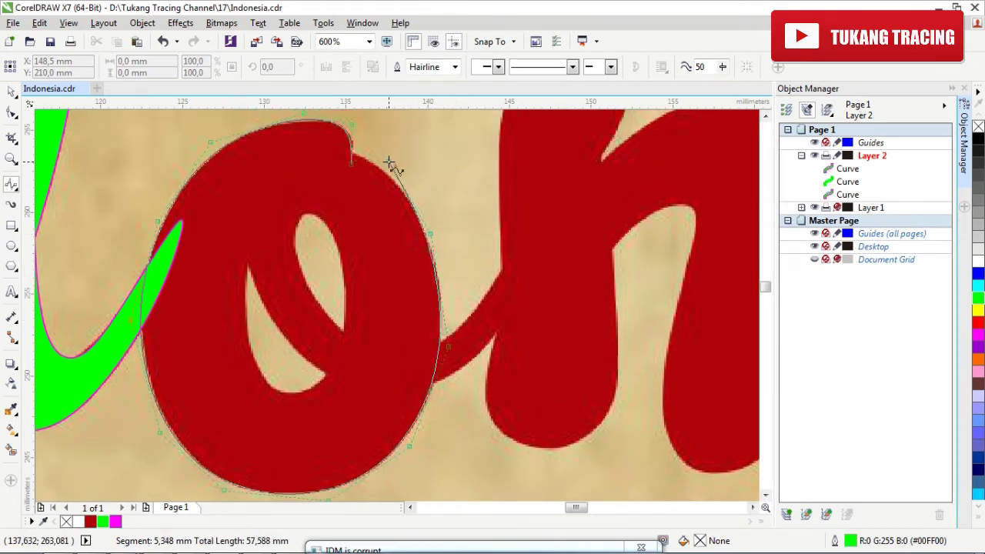
click(323, 144)
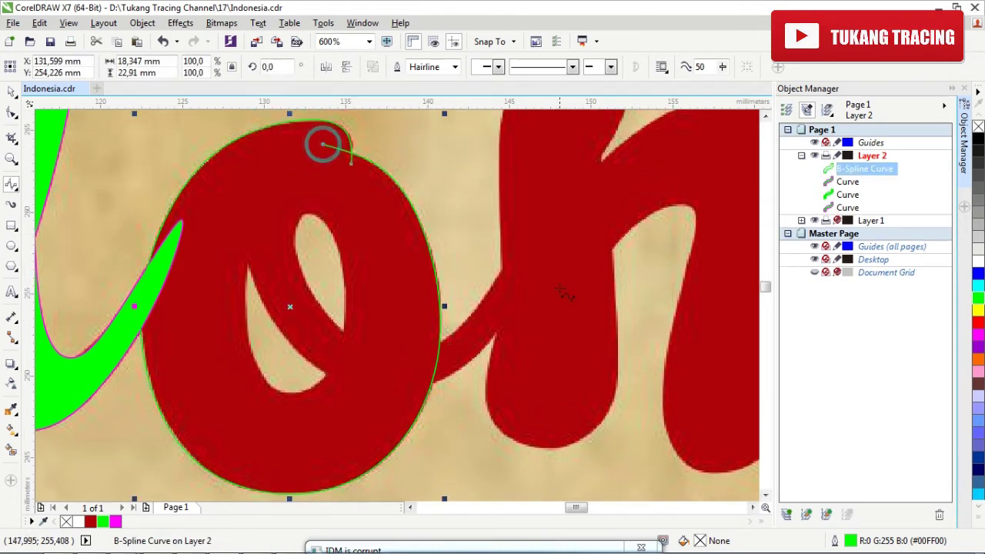
Draw a B-spline from the second n's stem along the upper edge of the o's connecting stroke, around both counters, ending inside the o
click(517, 247)
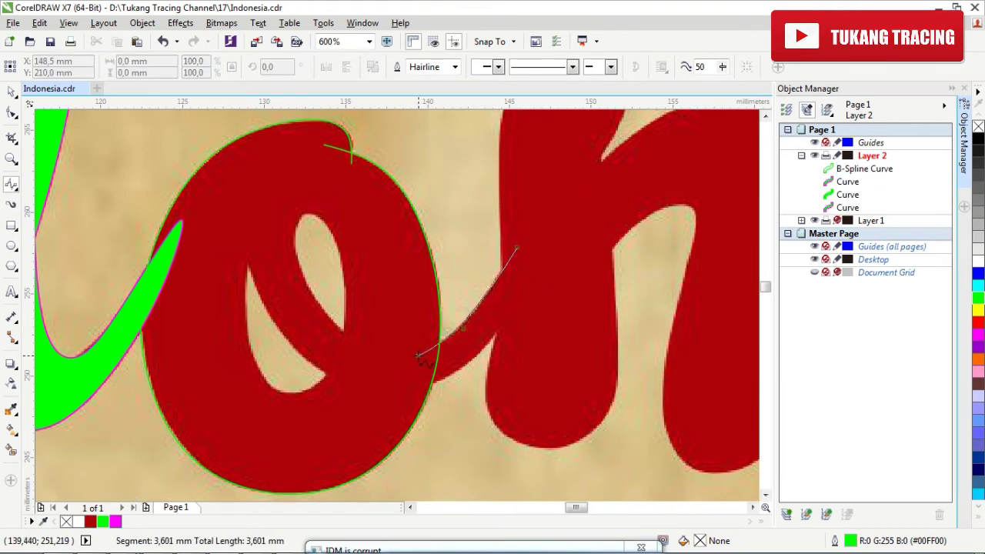
click(418, 355)
click(336, 330)
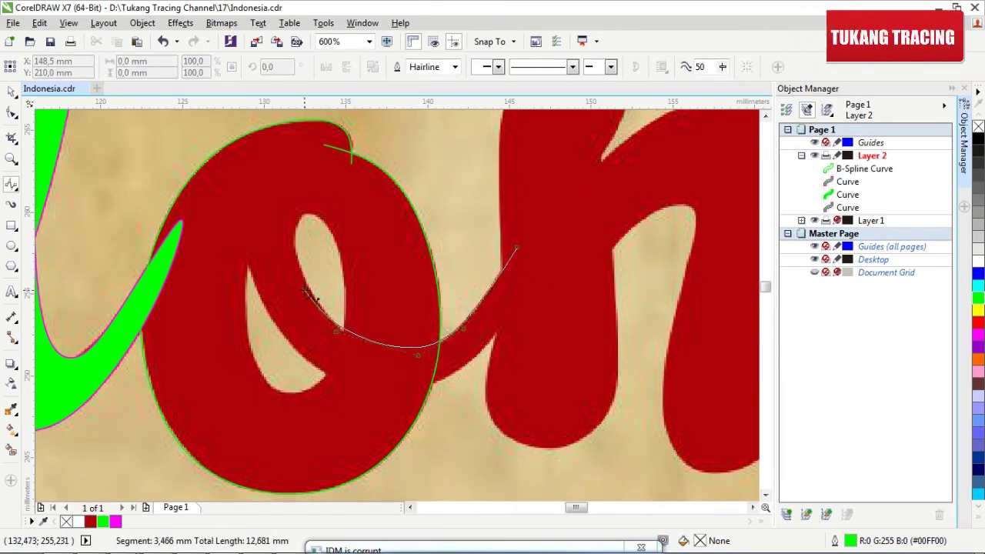
click(301, 288)
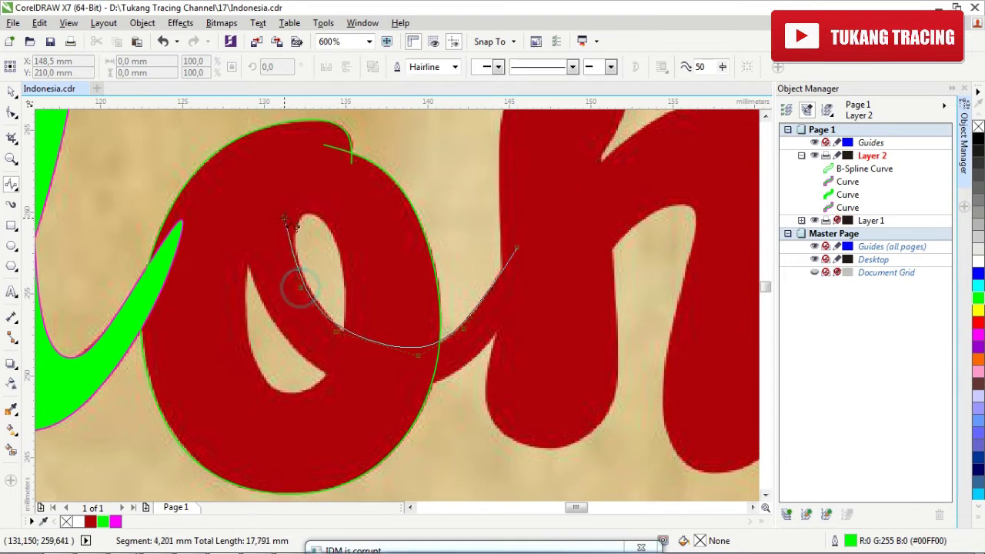
click(341, 233)
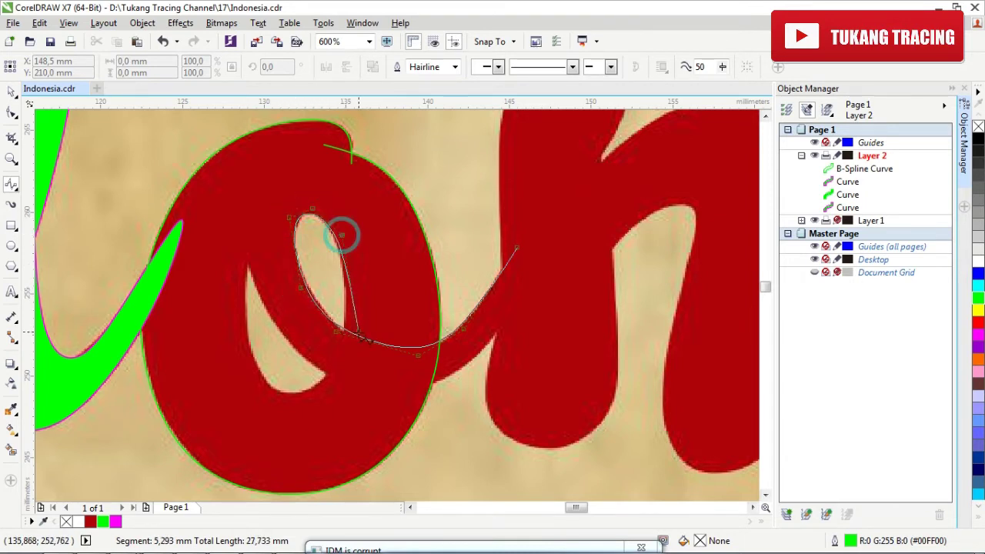
click(351, 337)
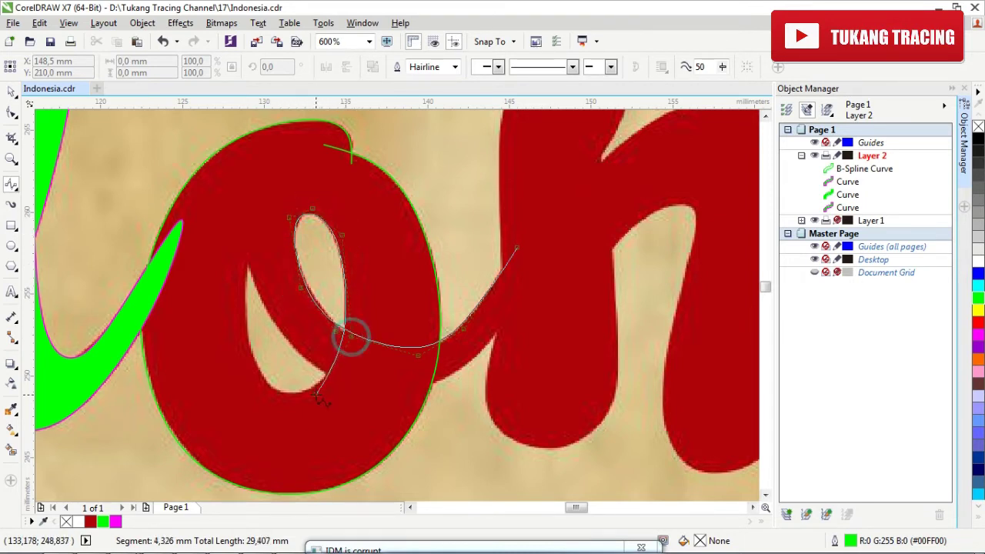
click(234, 304)
click(258, 225)
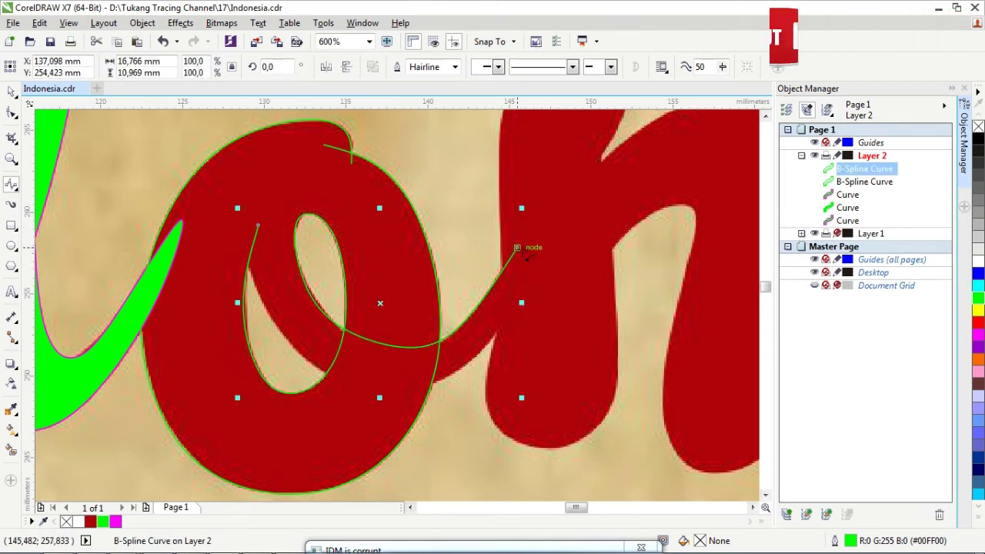
Extend the B-spline from its start point around the stroke's tip and along its lower edge, ending past the o's lower counter
click(516, 248)
click(534, 248)
click(453, 380)
click(410, 389)
click(307, 365)
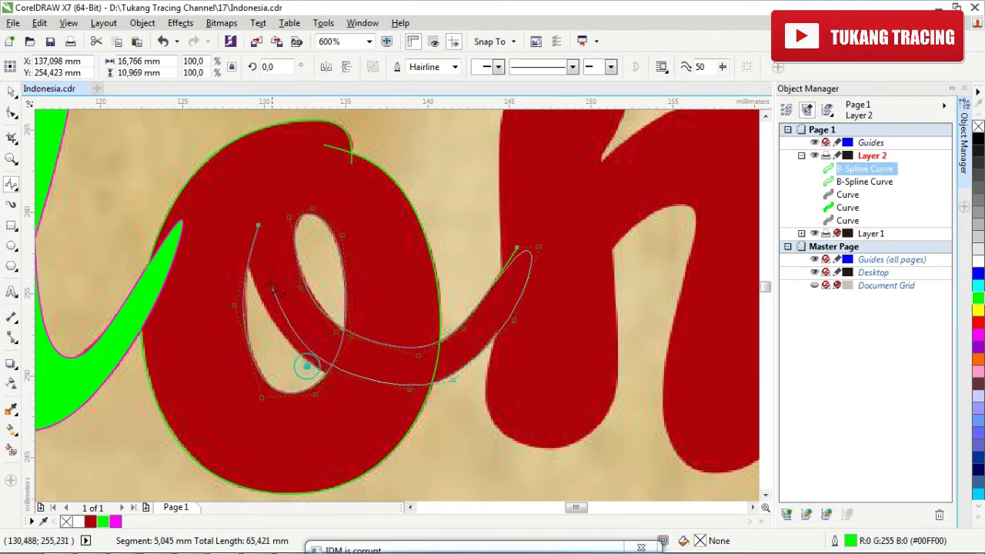
click(244, 308)
click(242, 261)
double_click(233, 234)
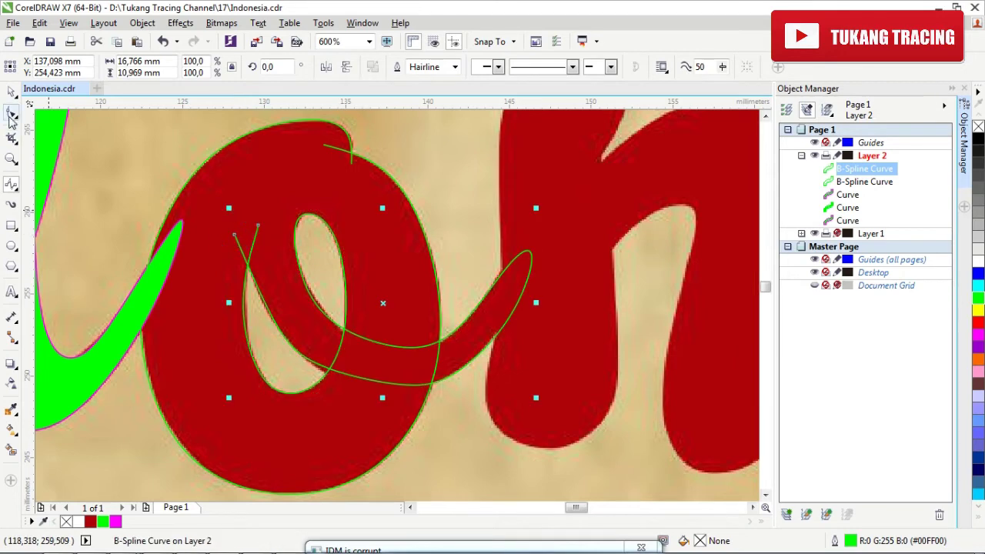
Adjust a B-spline control point so the connecting stroke's lower edge follows the red o at the lower counter, and deselect the curve
click(12, 115)
scroll(341, 394, up, 2)
drag(477, 382, 429, 398)
scroll(429, 399, down, 2)
click(545, 421)
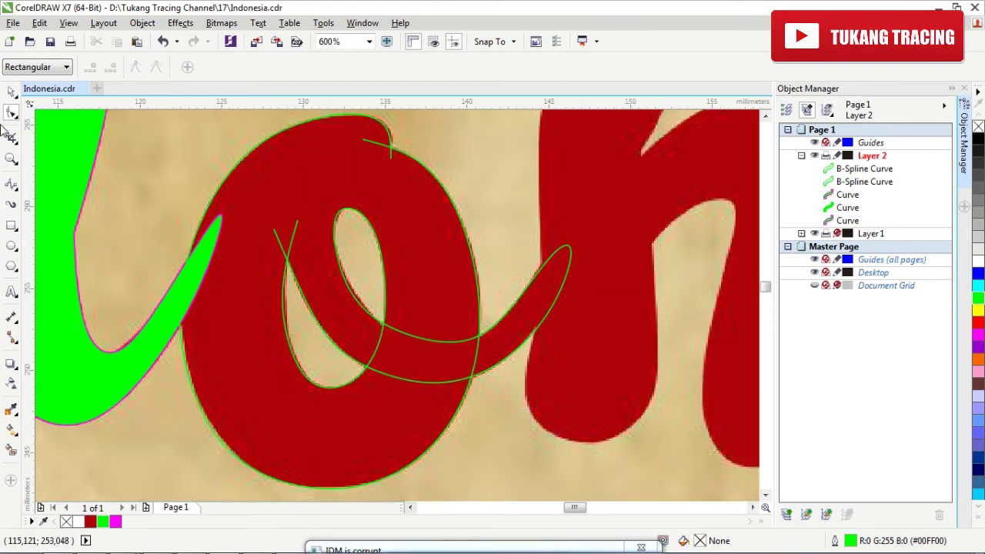
Cut the green d shape to the clipboard to clear the area around the o
click(11, 93)
click(128, 348)
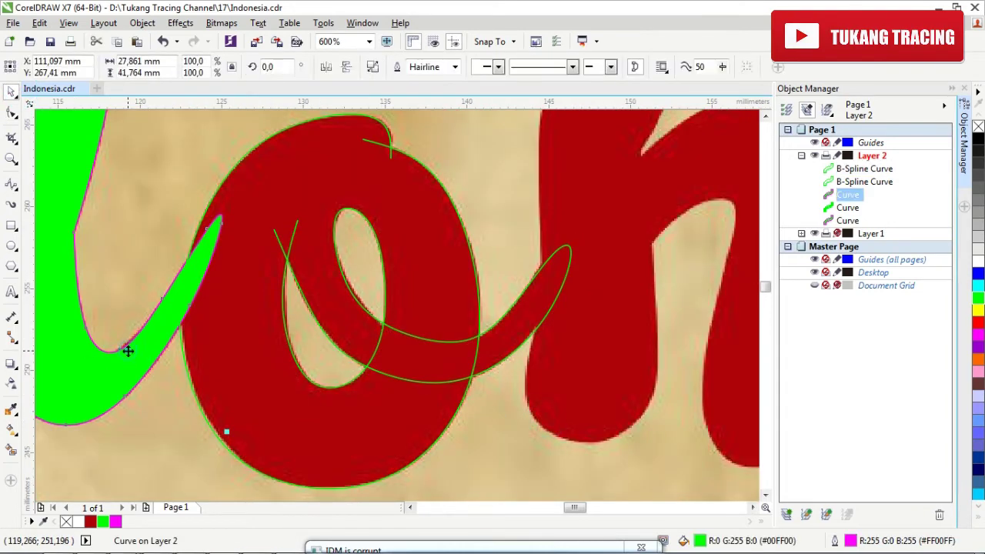
right_click(127, 351)
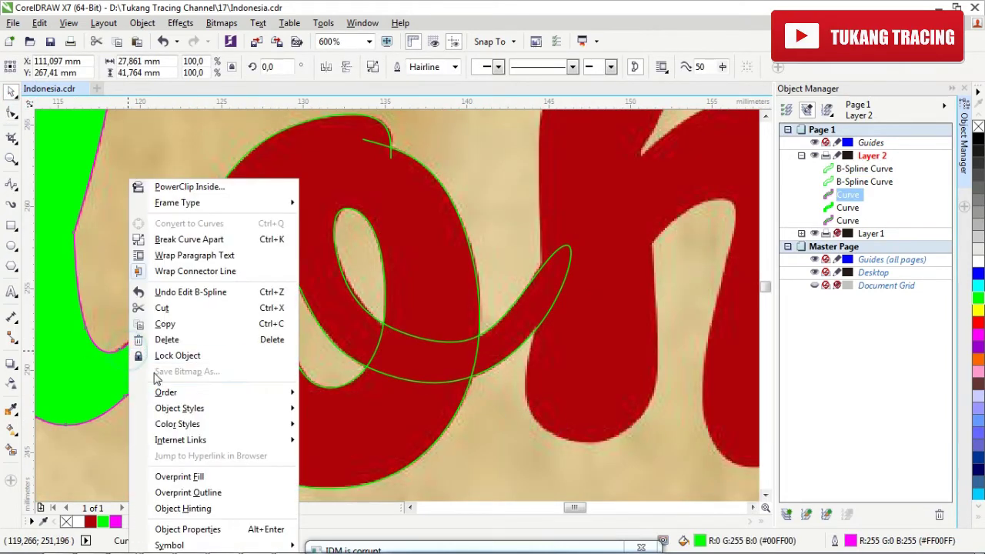
click(174, 307)
Try Smart Fill on the o's body and the crossing of its connecting stroke, and undo both fills
click(12, 450)
click(300, 392)
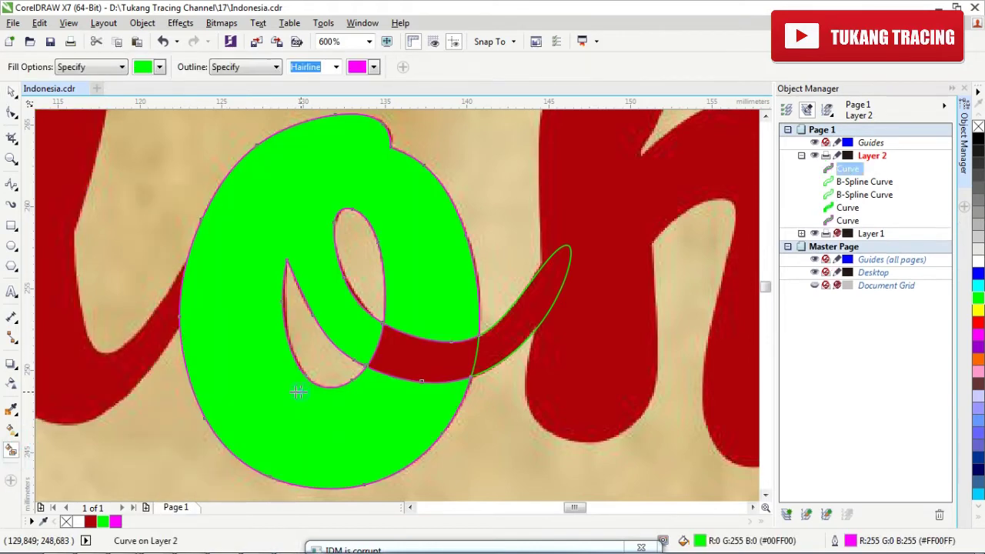
click(451, 356)
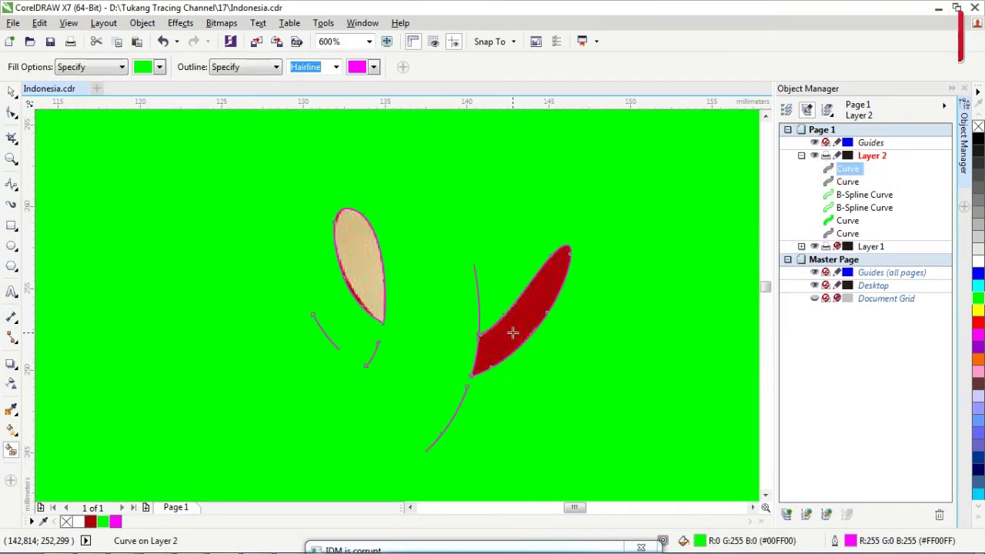
key(ctrl+z)
key(ctrl+z)
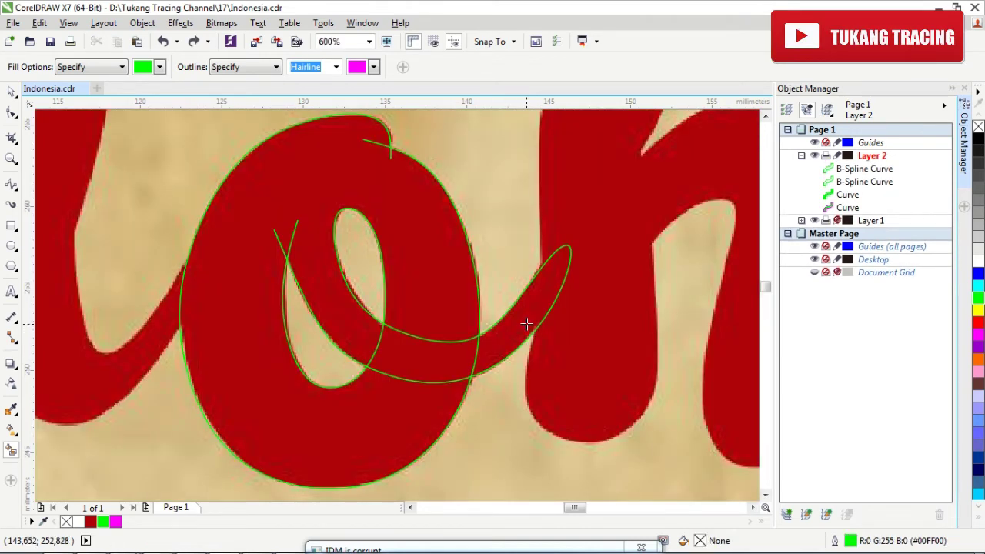
Smart-fill the o's connecting tail, the stroke's crossing area and the main body in green
click(526, 324)
click(413, 346)
click(332, 318)
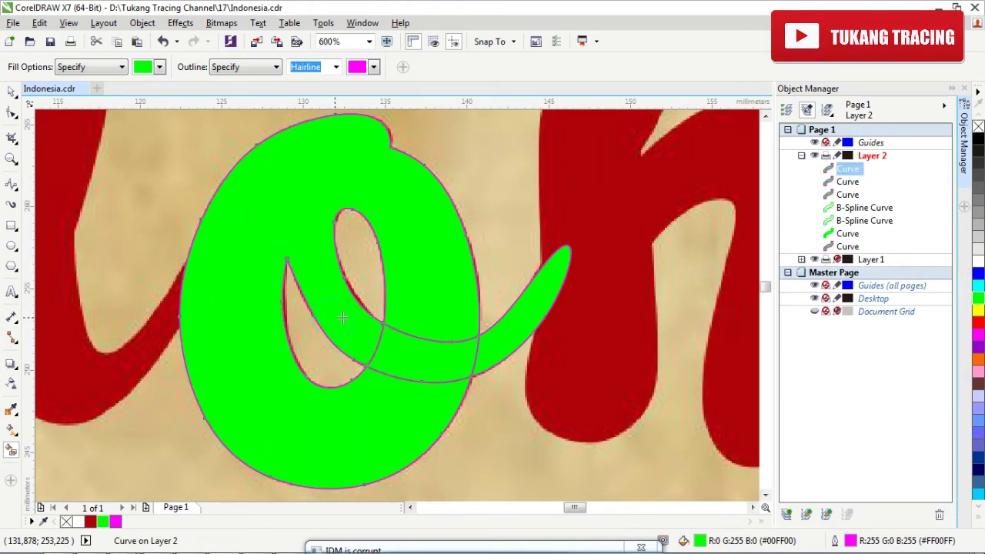
Weld the three green pieces of the o into one shape and delete its two B-spline curves
key(space)
ctrl+click(845, 196)
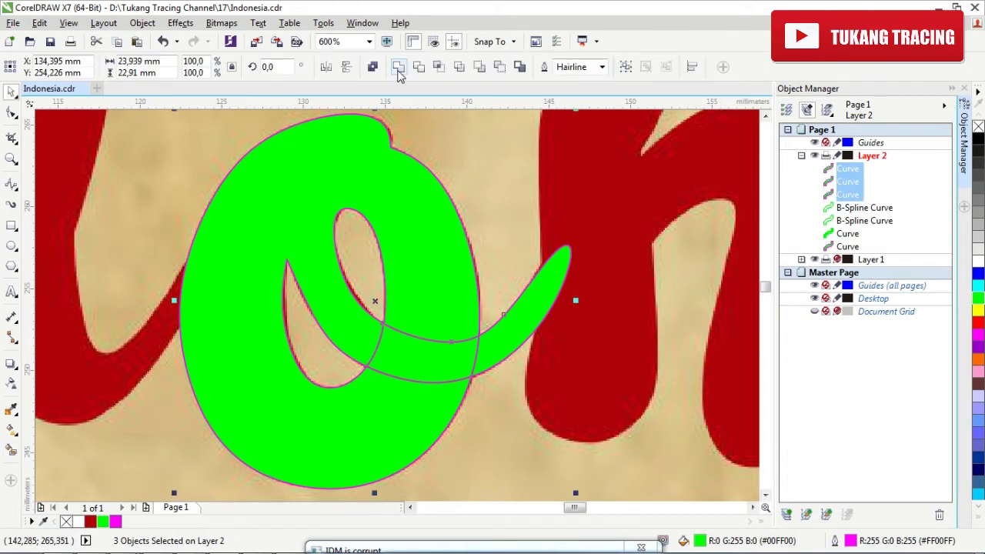
key(Delete)
click(845, 181)
ctrl+click(845, 195)
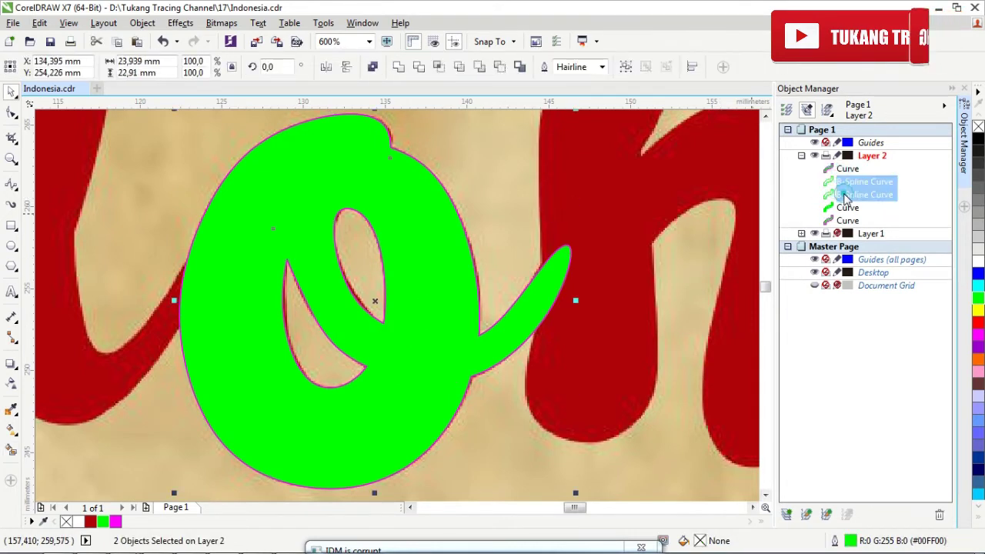
key(Delete)
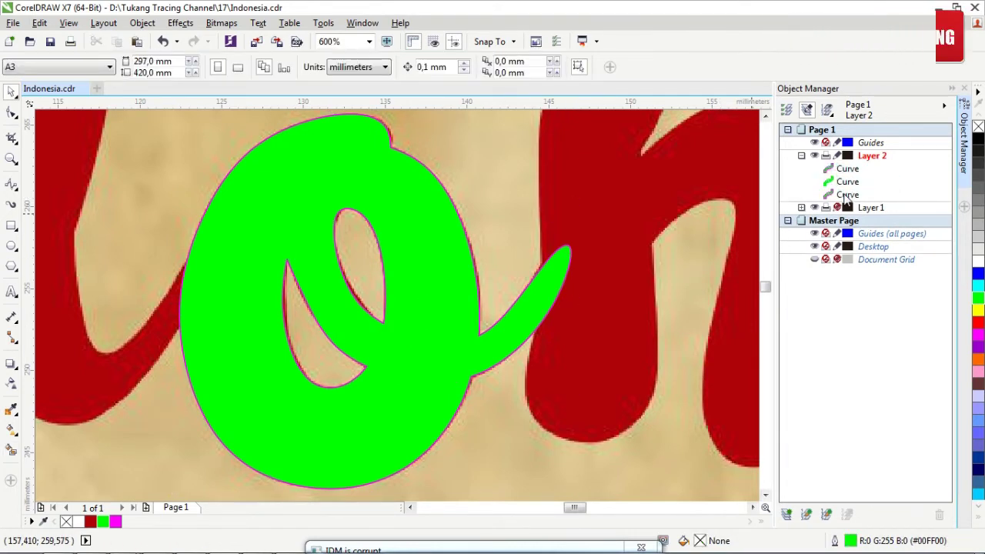
Paste the green d back into its original place beside the o
right_click(110, 277)
click(148, 373)
scroll(158, 374, down, 5)
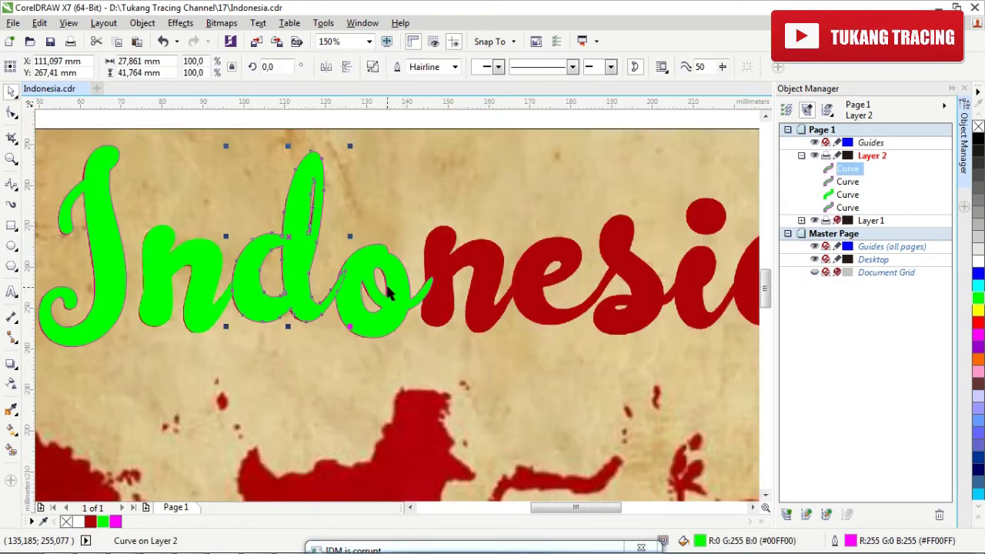
Remove the outlines from the four green letter shapes I, n, d and o, and deselect them
scroll(399, 372, down, 2)
drag(473, 412, 54, 199)
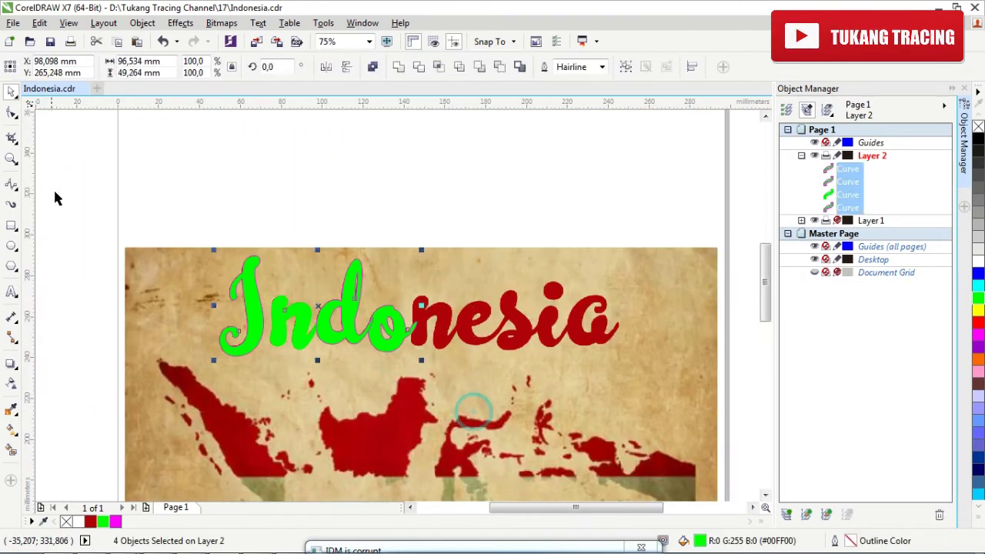
right_click(64, 522)
click(393, 460)
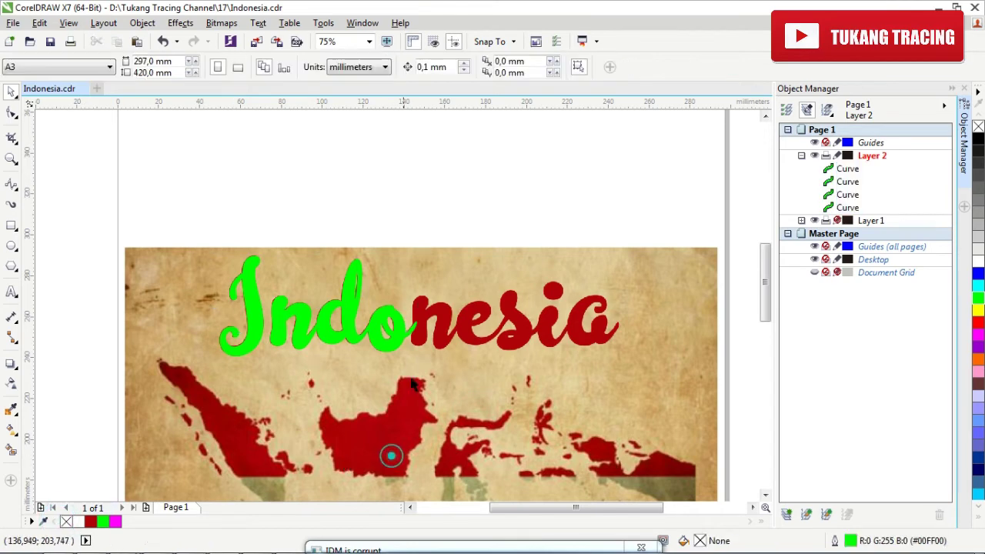
scroll(375, 342, up, 2)
scroll(461, 283, down, 1)
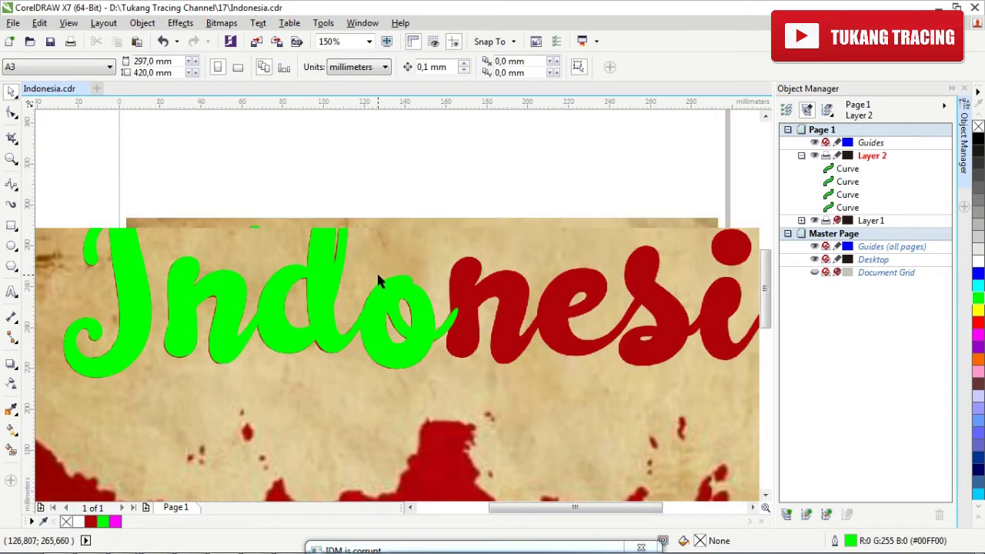
scroll(380, 279, down, 1)
scroll(370, 319, up, 2)
click(160, 280)
click(323, 302)
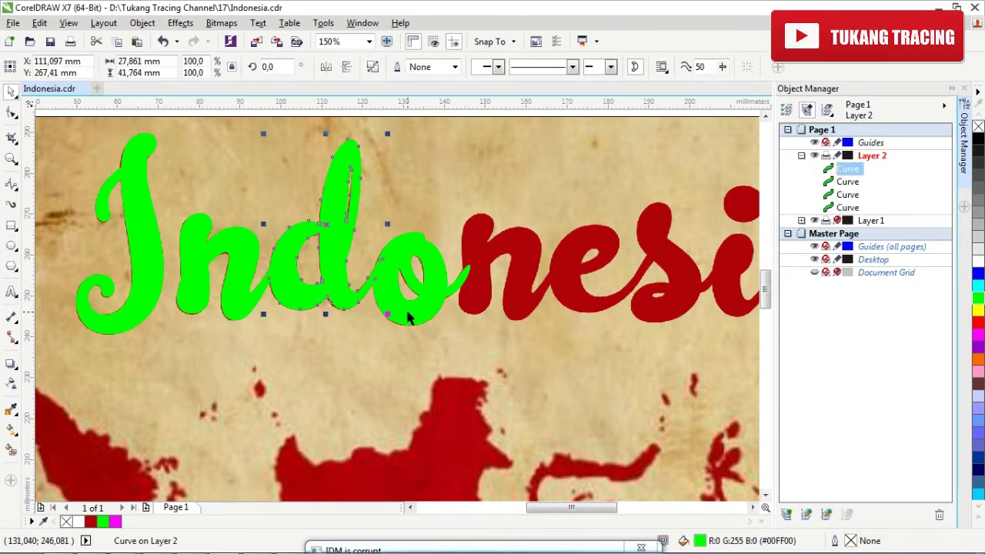
click(128, 409)
Duplicate the green n and place the copy over the second red n after the o
click(244, 295)
key(ctrl+c)
key(ctrl+v)
drag(244, 295, 532, 341)
click(331, 341)
Start a B-spline inside the s and trace the upper edge of the e's tail down around its inner bowl
scroll(331, 341, down, 2)
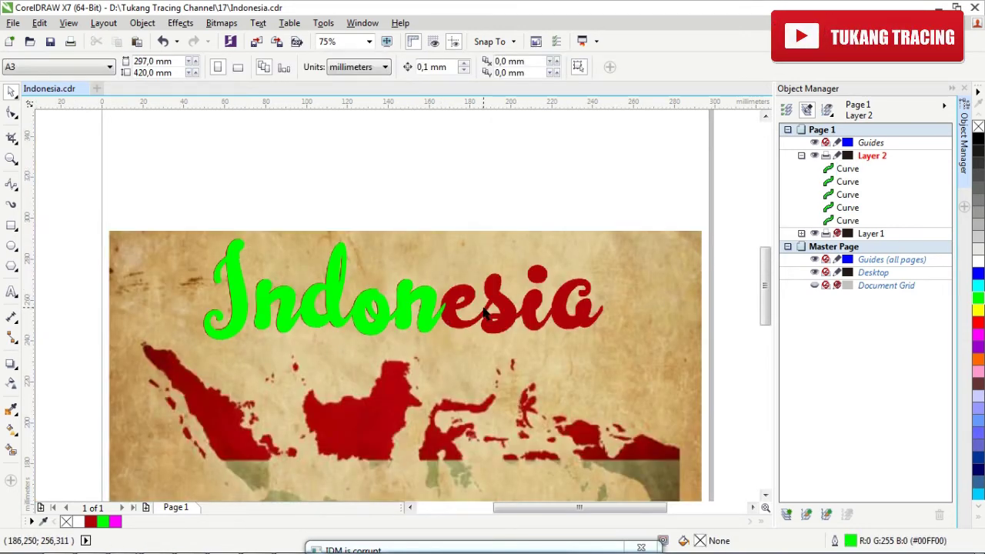
scroll(488, 310, up, 4)
click(11, 184)
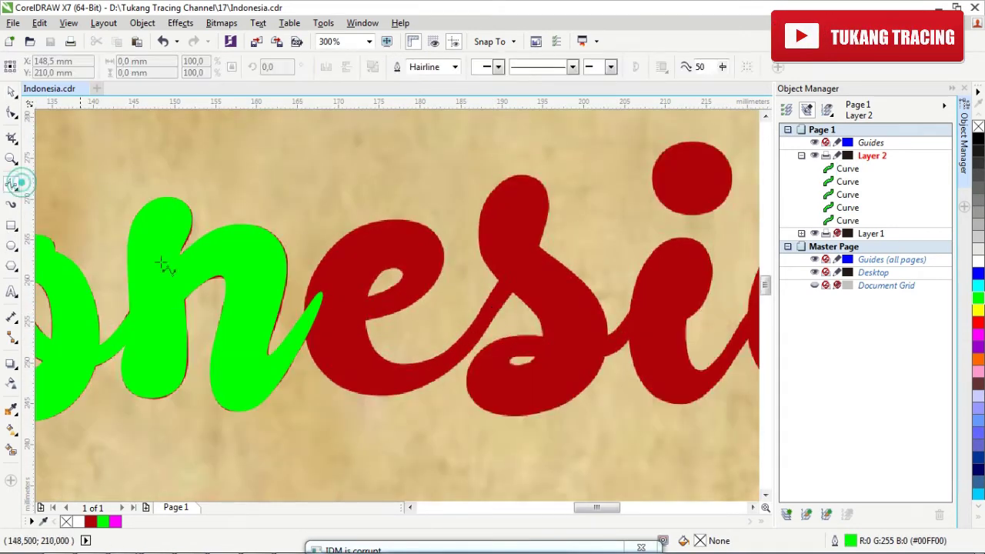
scroll(389, 336, up, 2)
click(635, 202)
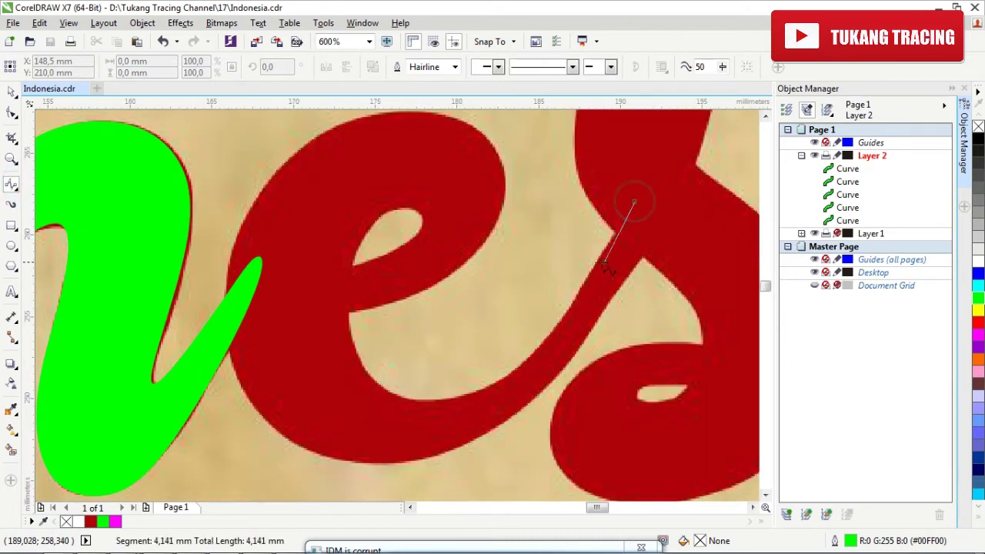
drag(591, 263, 555, 336)
drag(499, 388, 413, 405)
click(357, 376)
Continue the B-spline around the e's small eye and end it inside the letter's body on the side facing the n
click(360, 217)
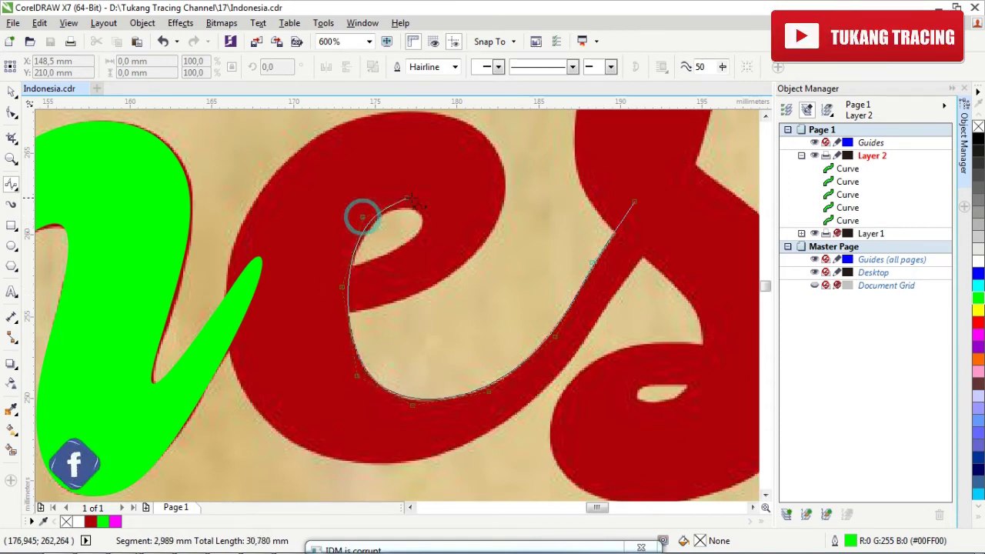
click(419, 199)
click(435, 230)
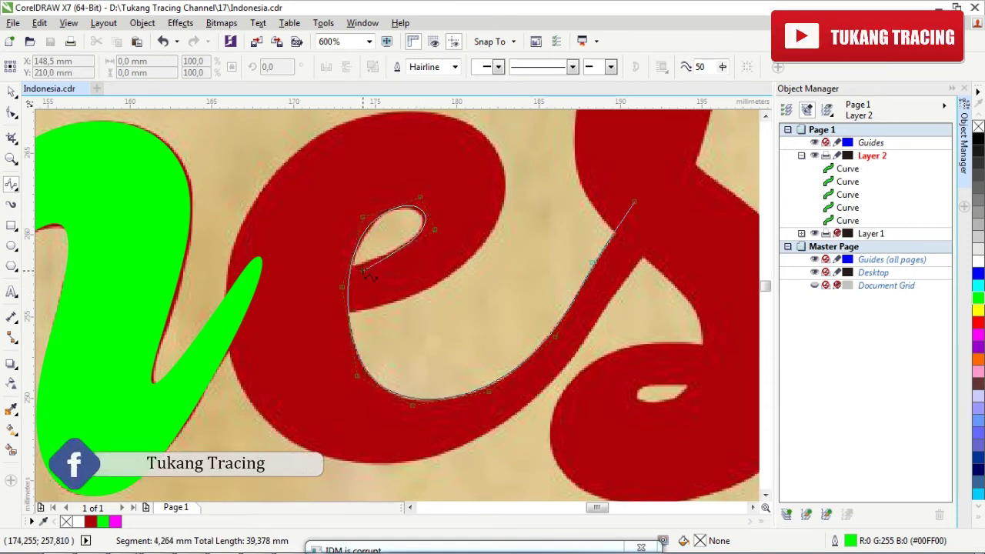
double_click(304, 272)
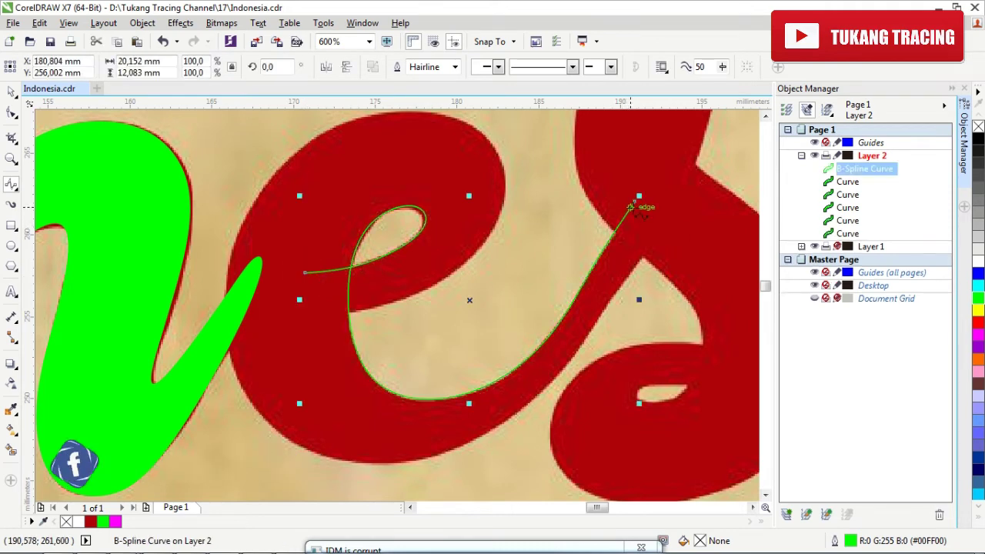
Extend the e's B-spline from its start point around the tail's tip, along the outer bottom and up the side facing the n
click(662, 200)
click(644, 254)
click(535, 411)
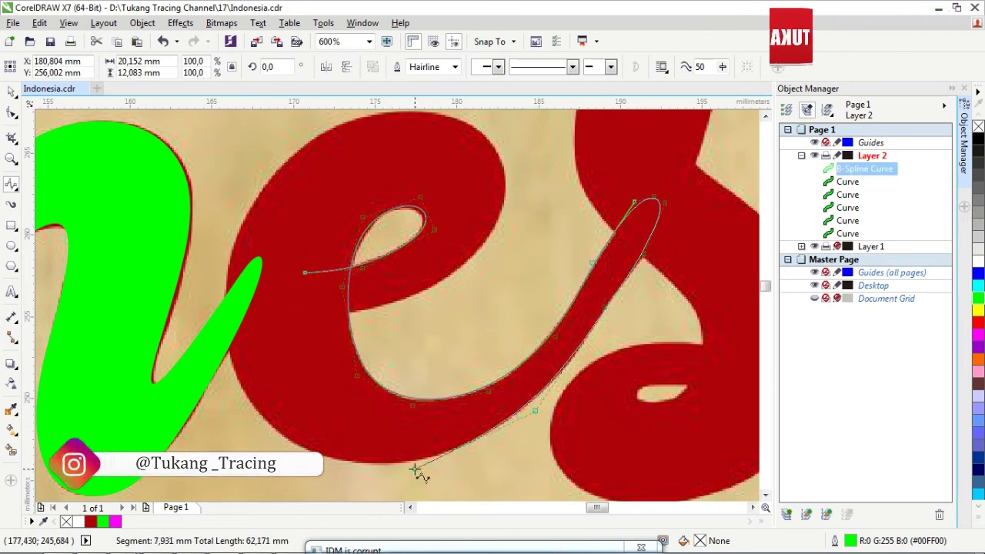
click(414, 467)
click(319, 462)
click(227, 401)
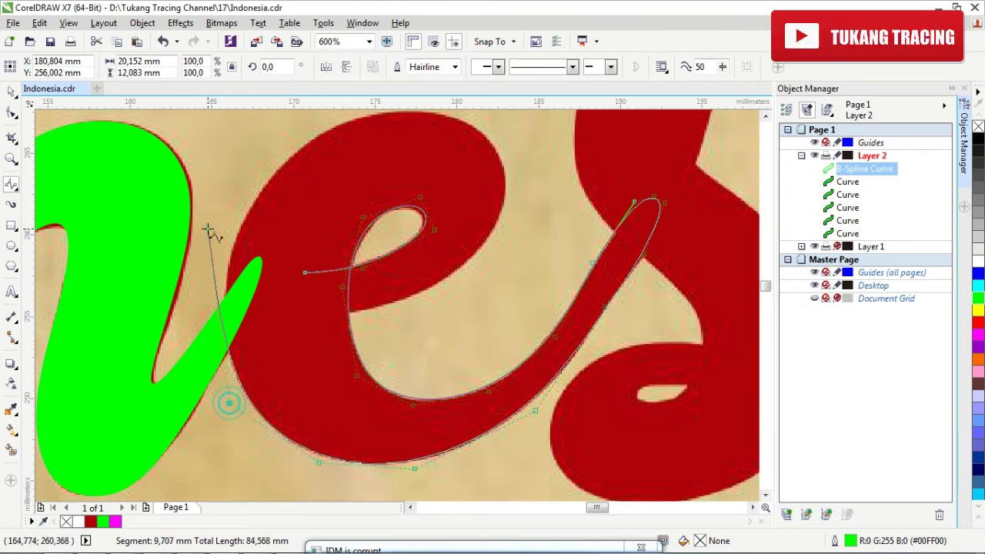
click(221, 246)
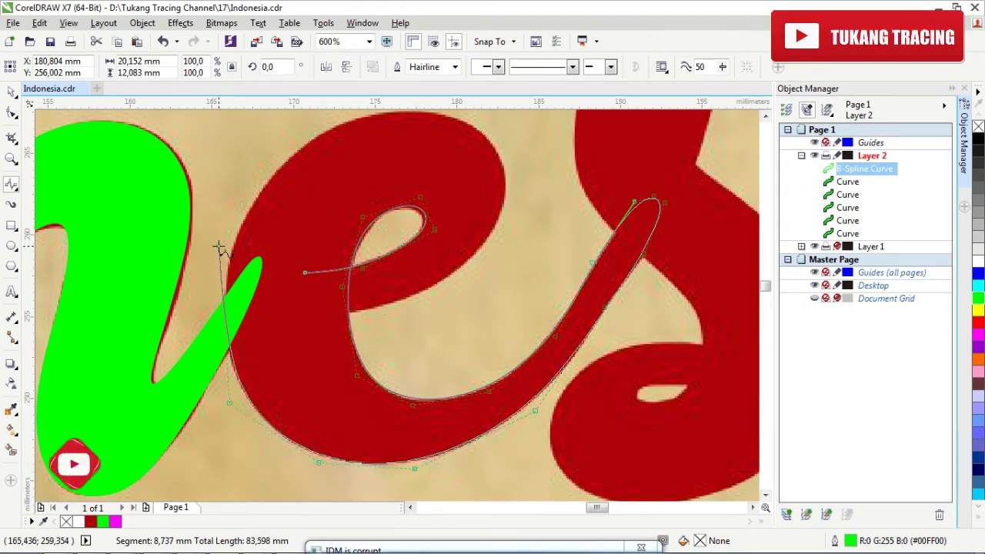
Continue the e's B-spline over its top, around the side facing the s, and finish it inside the letter's body
click(275, 163)
scroll(366, 132, up, 1)
click(361, 127)
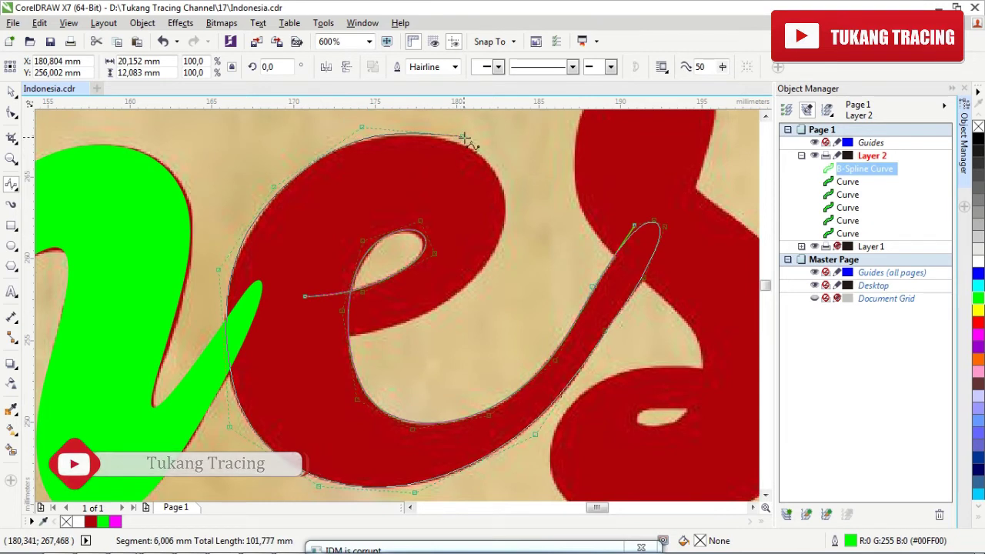
click(463, 138)
click(508, 171)
click(504, 258)
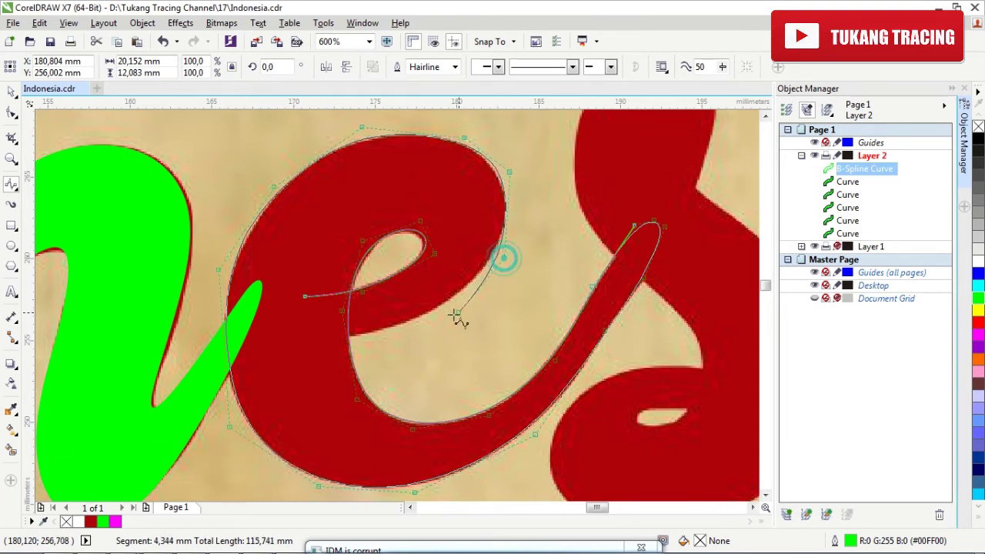
click(352, 334)
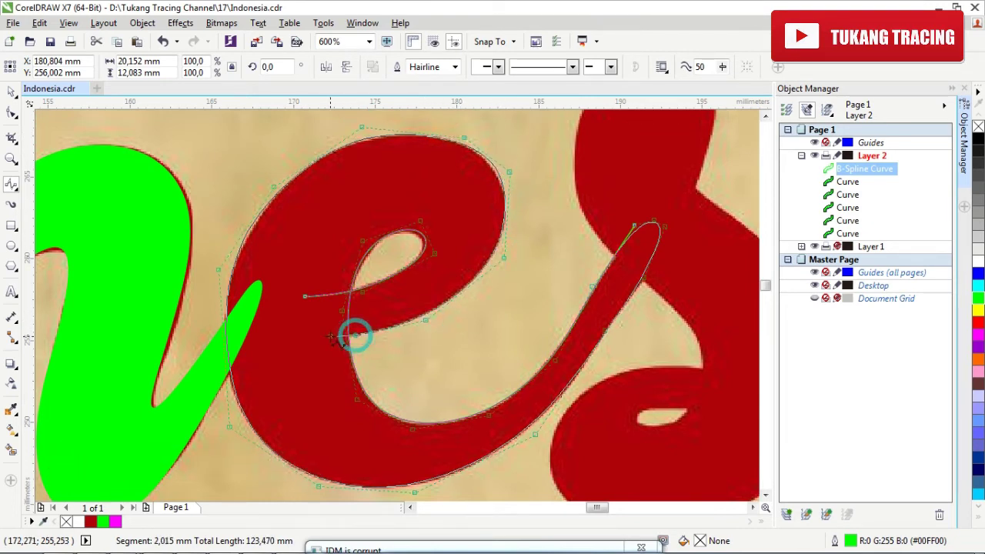
double_click(331, 336)
Cut the overlapping green n off the page and smart-fill the e's outlined body green
key(space)
click(129, 468)
key(Delete)
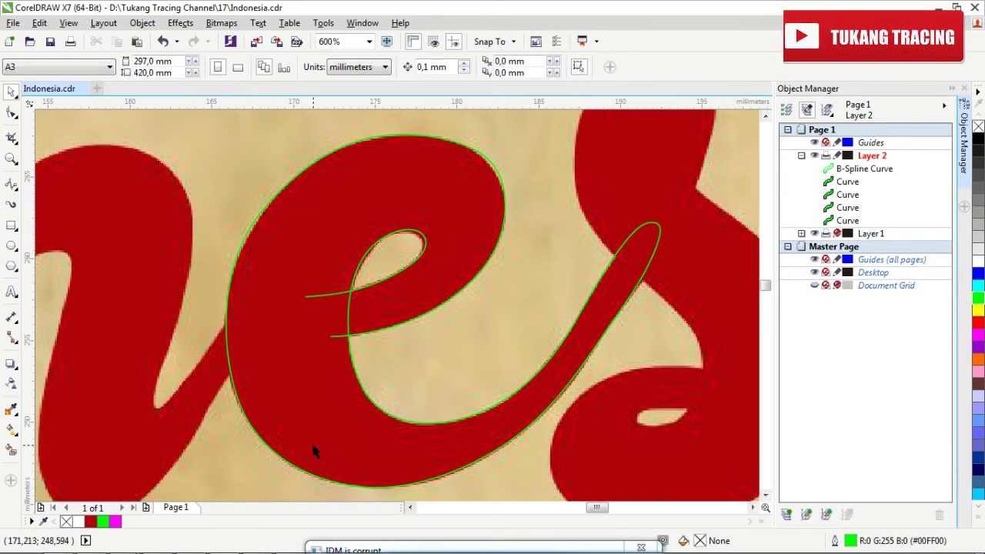
click(11, 449)
click(290, 398)
Paste the cut green n back in place and delete the e's B-spline guide curve
key(space)
key(F3)
right_click(254, 360)
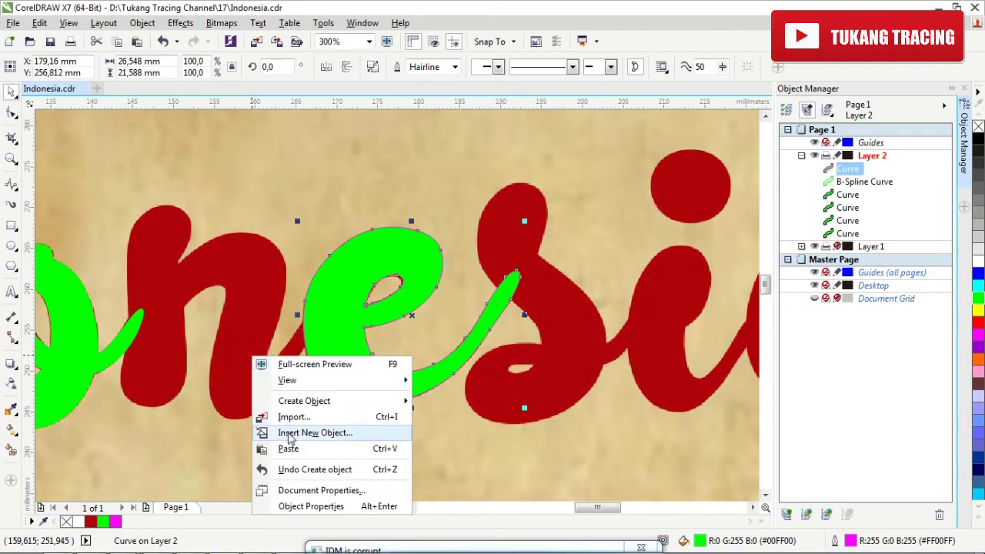
click(288, 447)
click(849, 195)
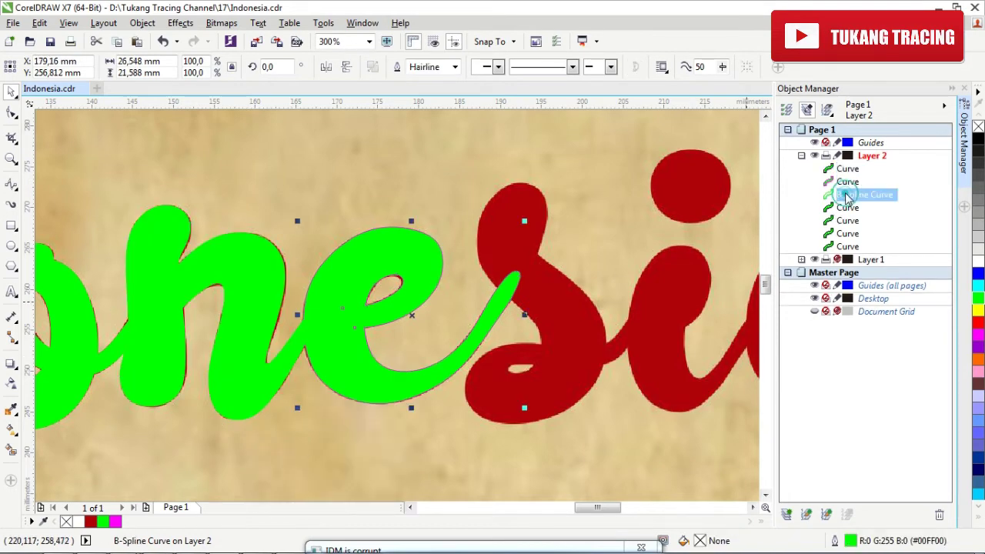
key(Delete)
Take up the B-Spline tool and look over the green letters and the untraced s, i and a
scroll(460, 209, down, 3)
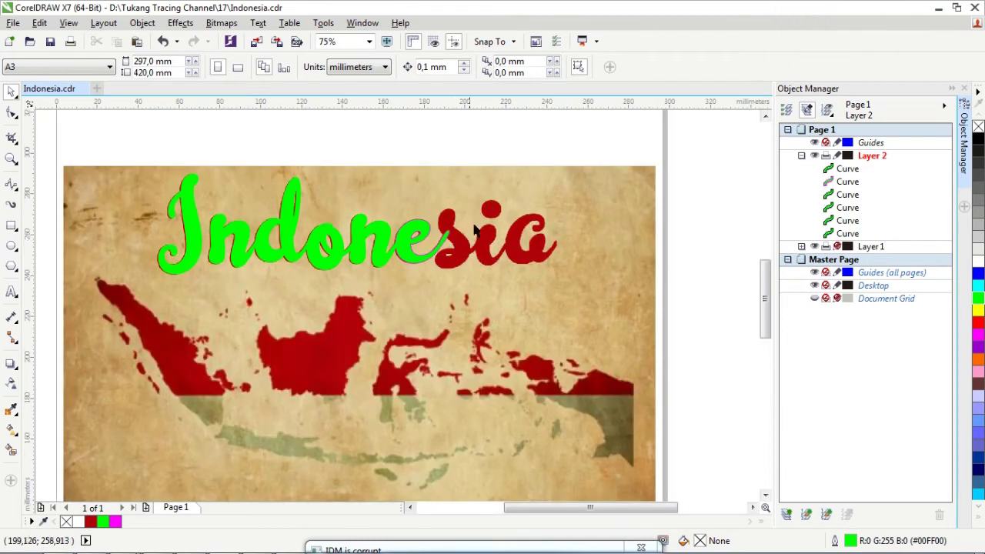
scroll(466, 233, up, 1)
scroll(469, 227, up, 2)
scroll(464, 231, down, 2)
scroll(464, 231, up, 2)
scroll(464, 235, up, 1)
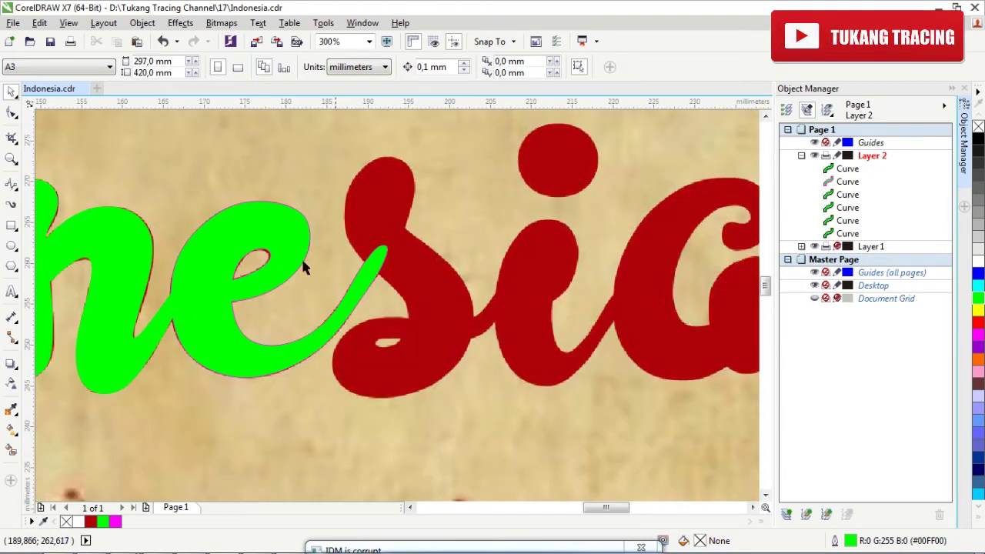
click(13, 188)
scroll(485, 327, up, 1)
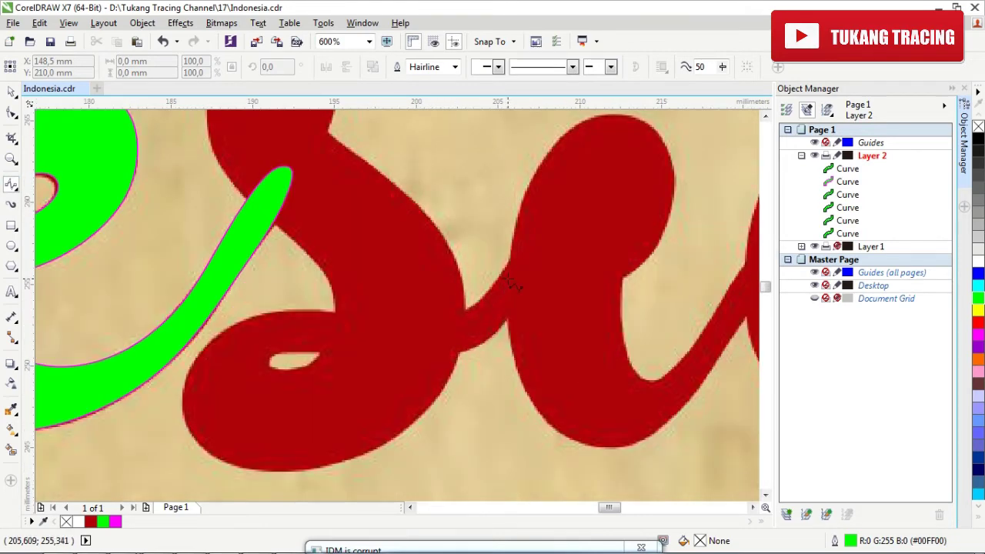
scroll(511, 283, down, 1)
scroll(510, 284, down, 1)
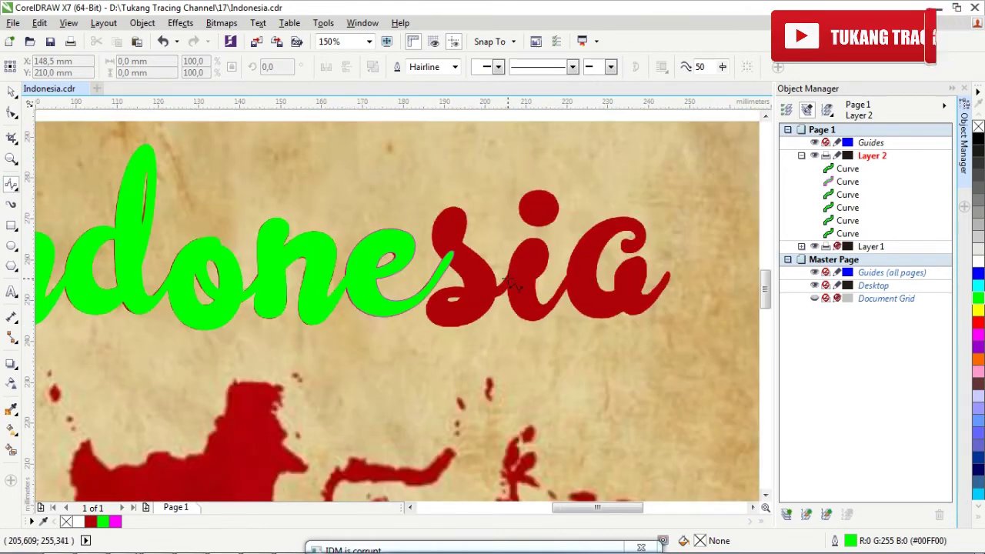
scroll(509, 284, up, 1)
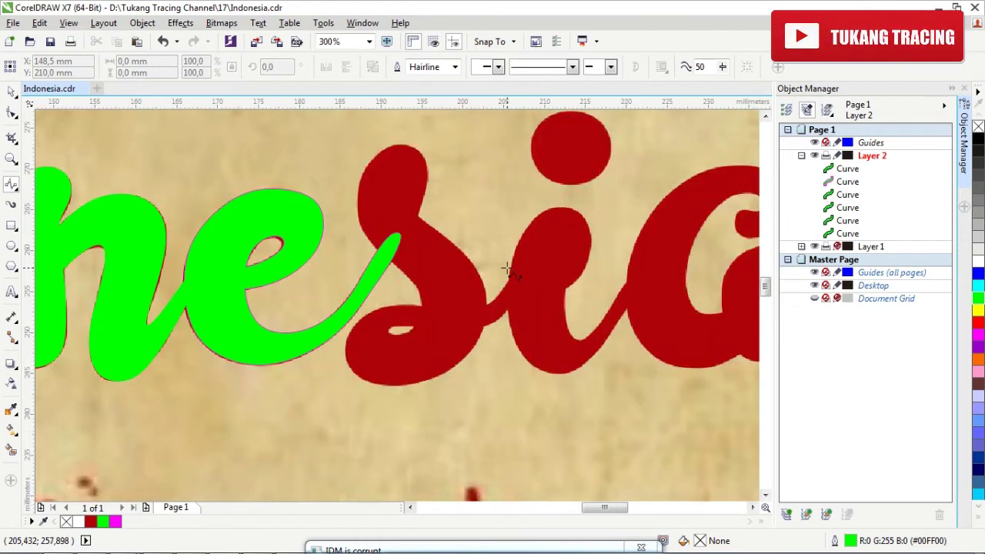
scroll(481, 308, down, 1)
scroll(477, 312, down, 1)
scroll(359, 298, up, 1)
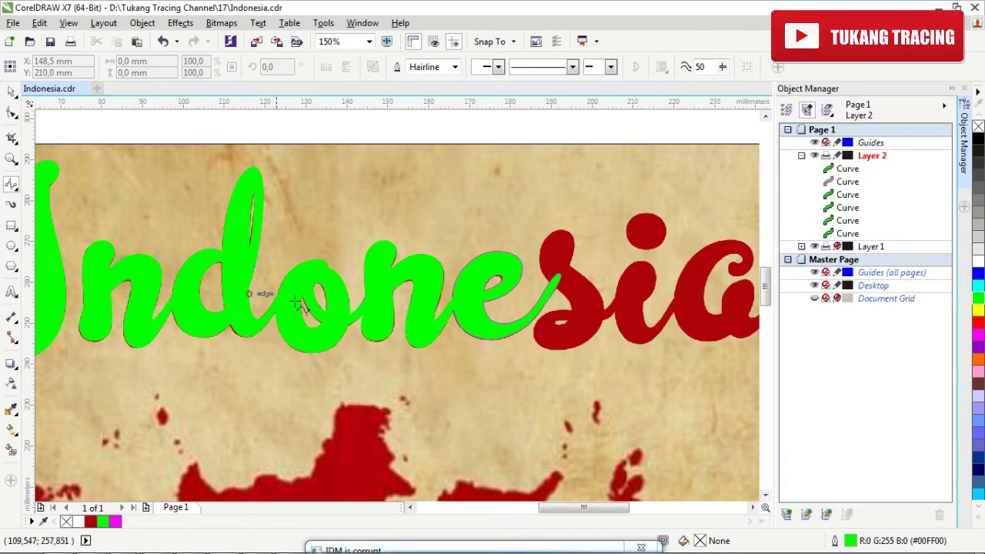
scroll(260, 300, down, 1)
scroll(435, 316, up, 1)
scroll(431, 314, up, 1)
scroll(427, 316, down, 1)
scroll(546, 304, down, 1)
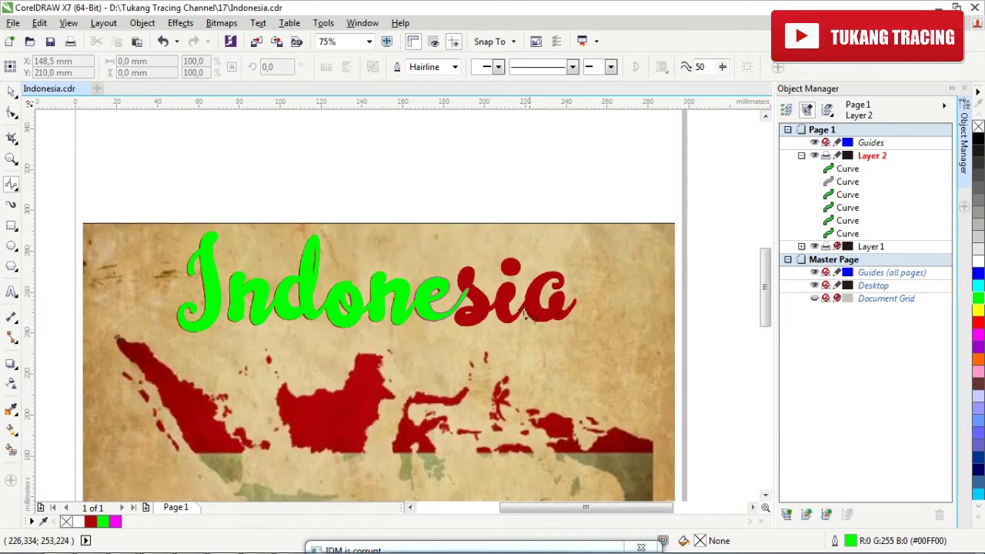
scroll(479, 281, up, 3)
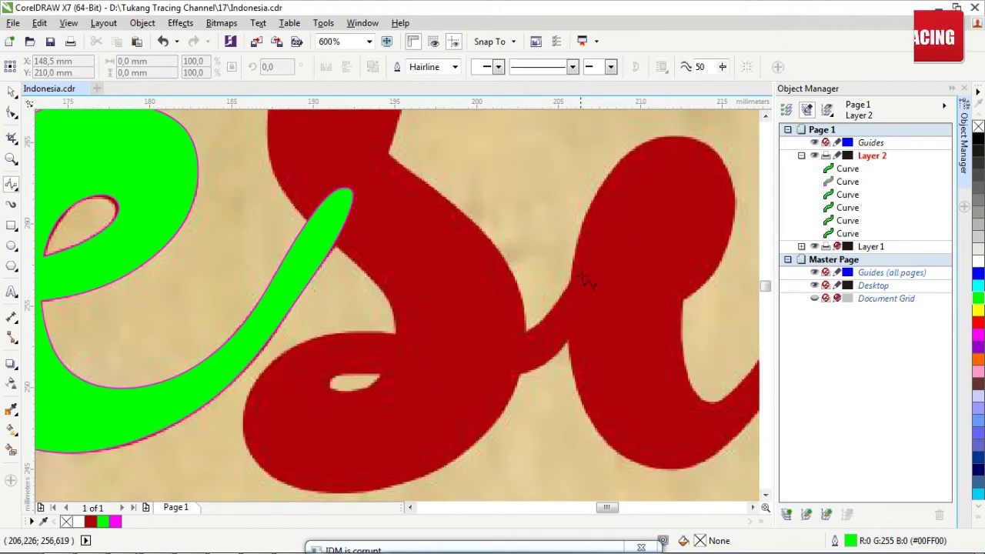
Start a B-spline at the i's edge and trace the s's connecting stroke and lower bowl around to its bottom
click(578, 266)
click(543, 330)
click(501, 336)
click(300, 332)
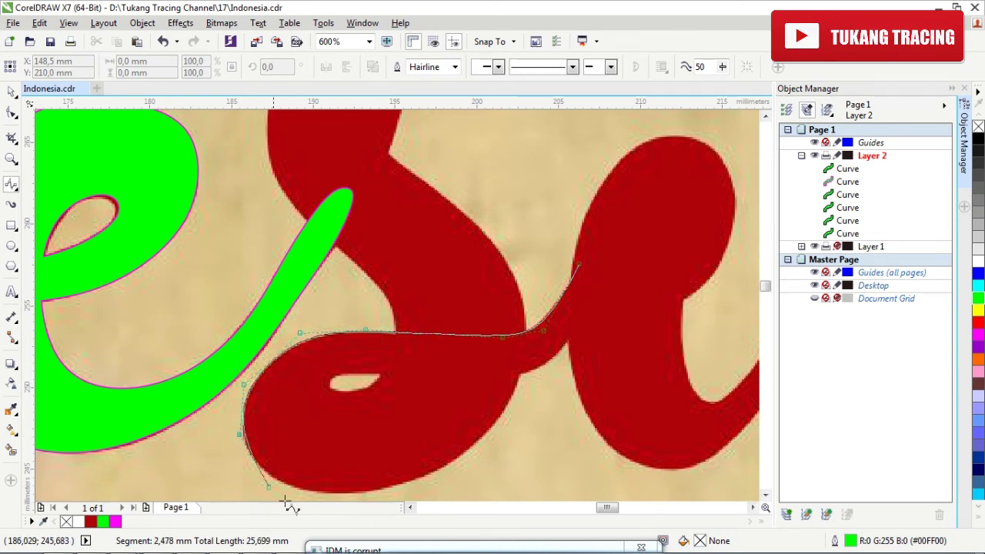
scroll(273, 493, down, 1)
click(362, 480)
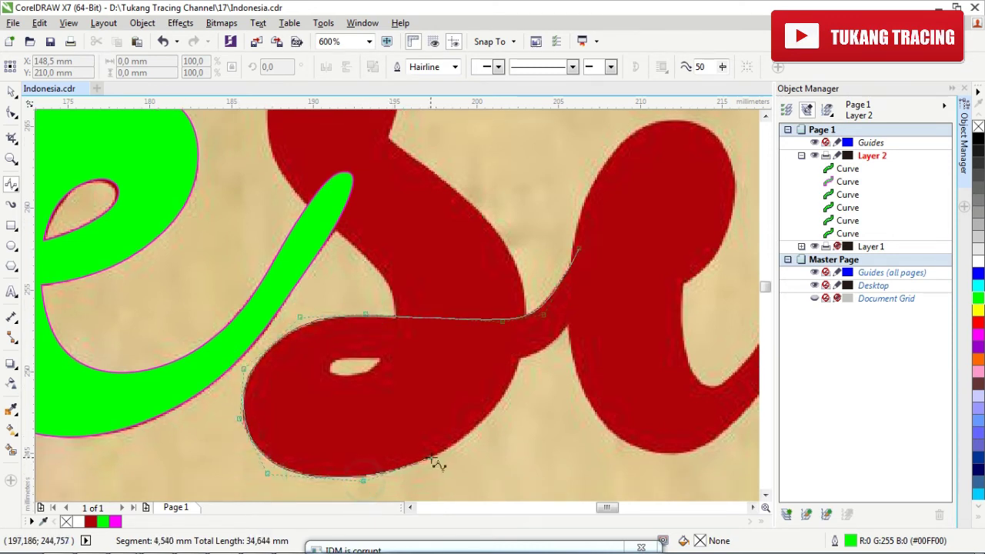
Continue the s's B-spline up the side facing the i and along the diagonal edge, ending inside the upper stem
click(534, 334)
scroll(531, 331, up, 1)
click(514, 254)
scroll(512, 256, up, 2)
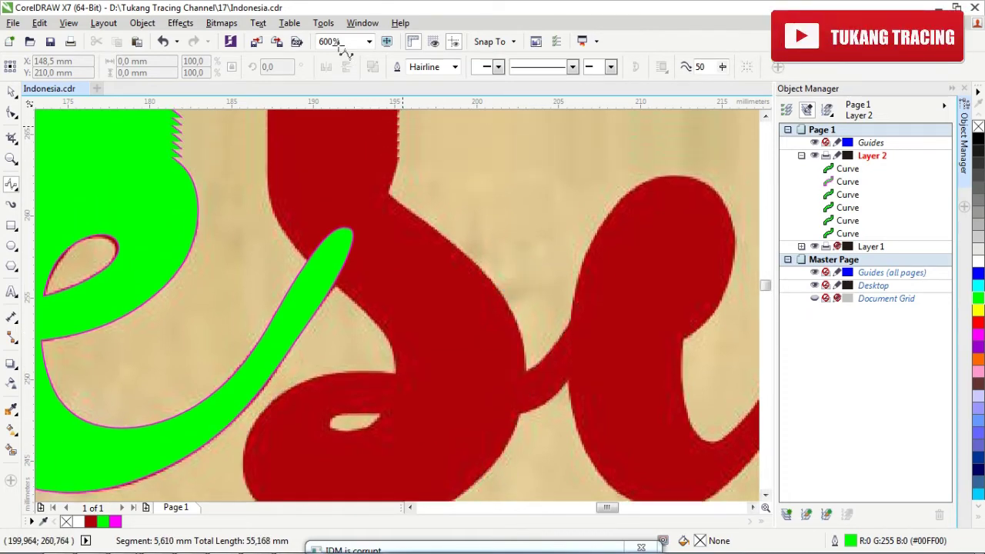
click(461, 269)
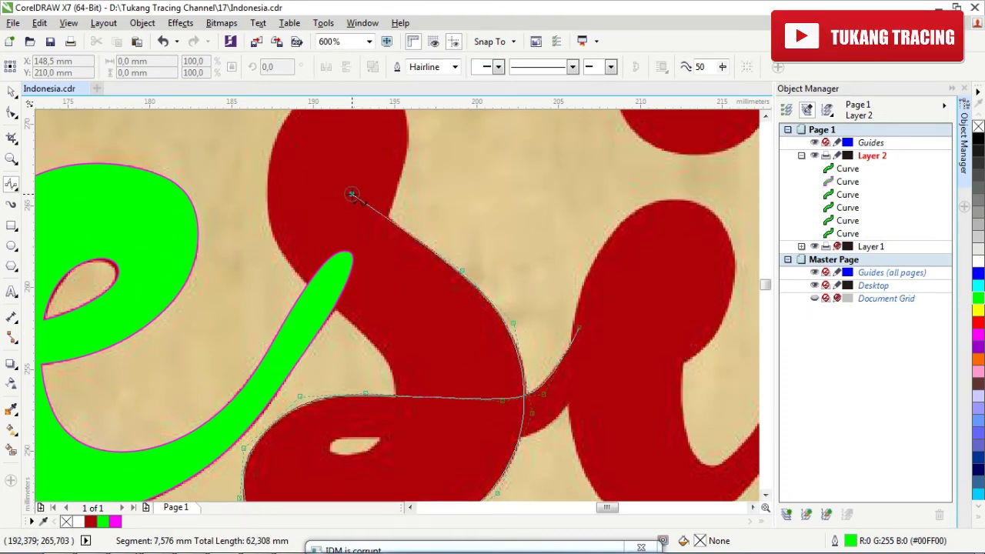
click(352, 193)
Start a second B-spline inside the s's neck and trace over its top and down the edge facing the e
scroll(352, 193, down, 1)
click(413, 266)
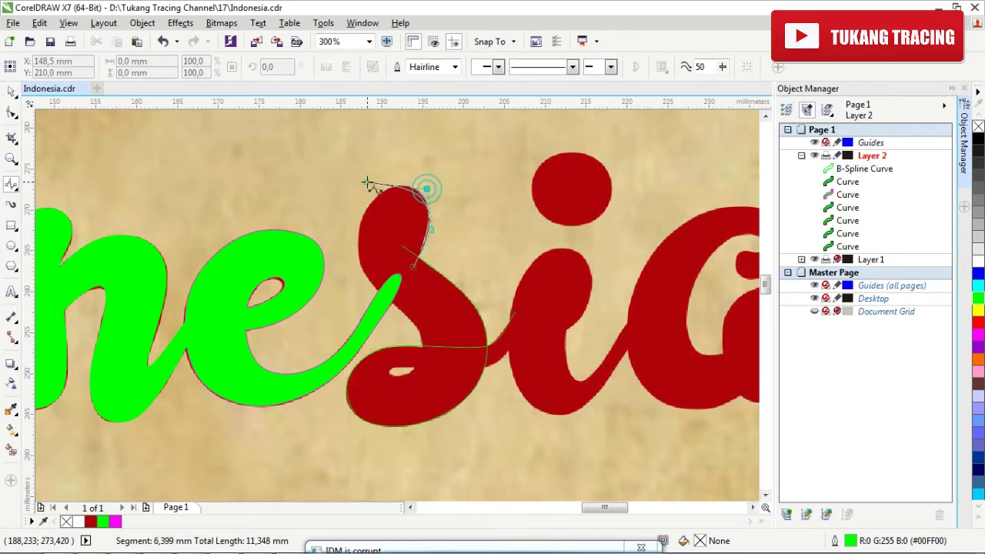
click(391, 180)
click(361, 276)
click(429, 336)
Continue the second B-spline around the s's small eye and along the connecting stroke's lower edge, ending inside the i
click(416, 376)
click(446, 369)
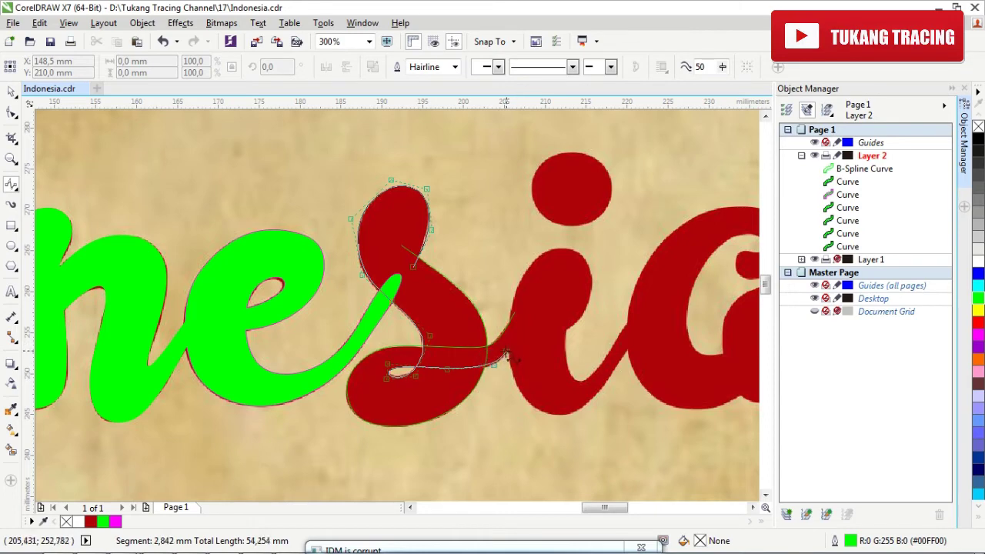
click(520, 315)
double_click(509, 320)
Reshape the second B-spline by moving its control point below the stroke joining the s and the i
scroll(502, 363, up, 3)
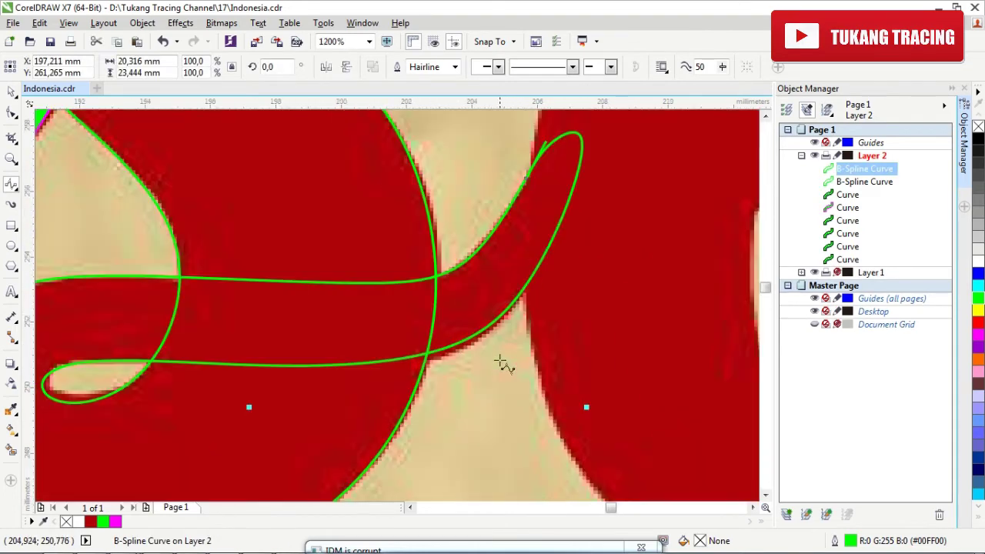
click(12, 114)
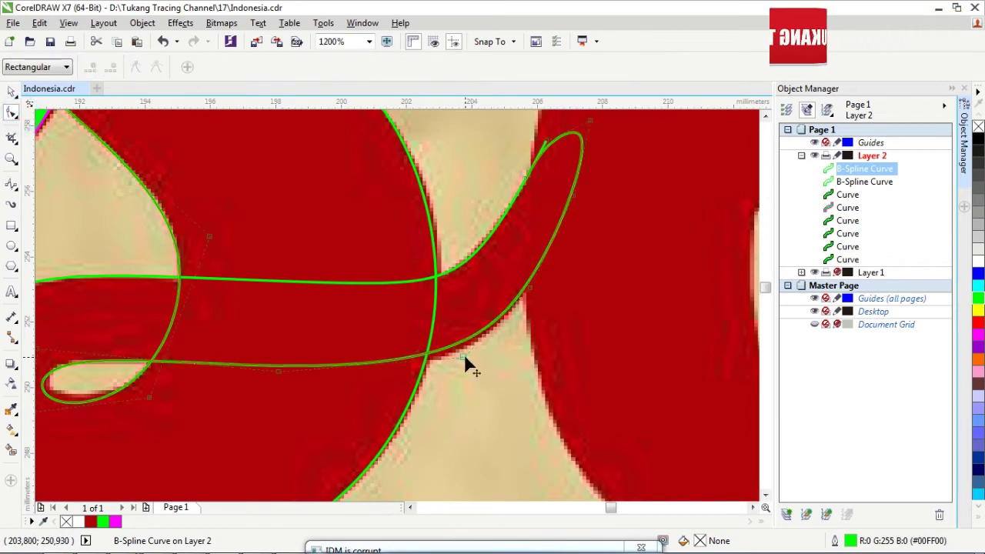
click(462, 356)
scroll(492, 348, down, 2)
scroll(501, 337, down, 2)
click(531, 401)
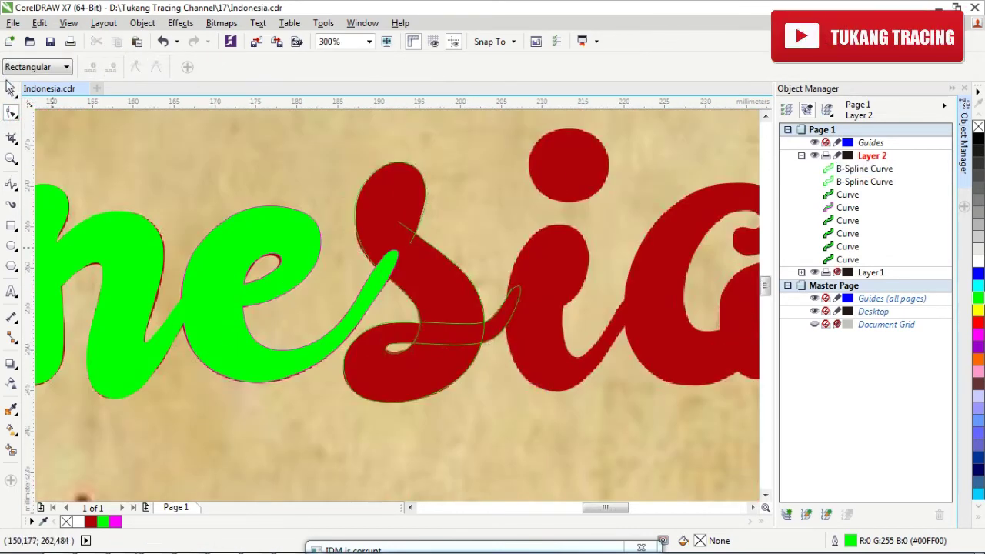
Cut the green e out of the way of the s's outlines
click(12, 91)
click(244, 219)
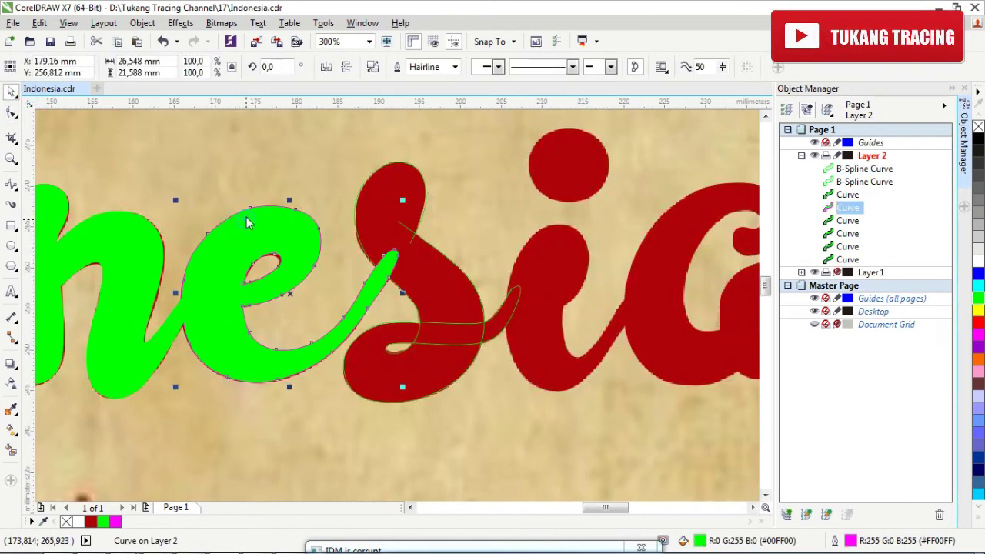
right_click(244, 218)
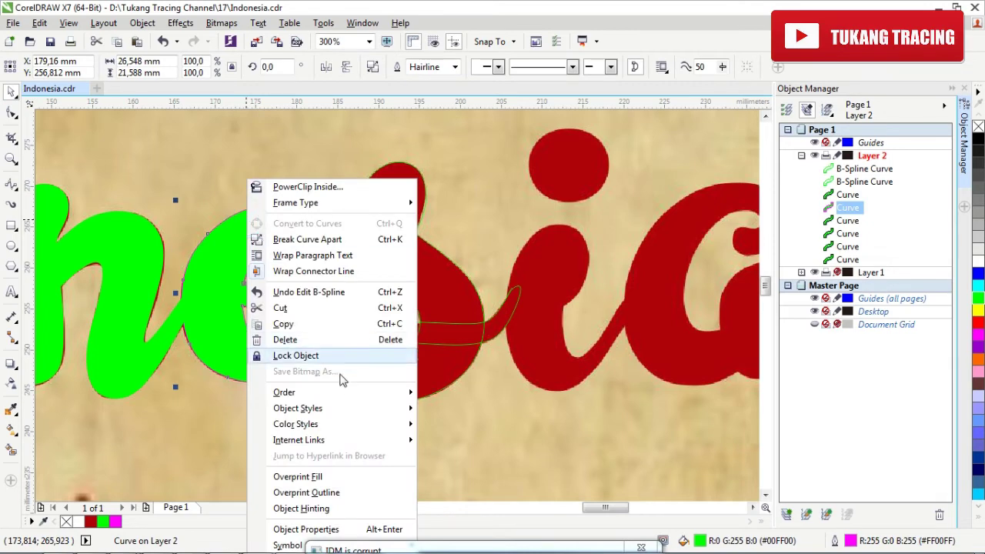
click(322, 306)
Bring the green e back, delete it, and undo the deletion
scroll(390, 304, up, 2)
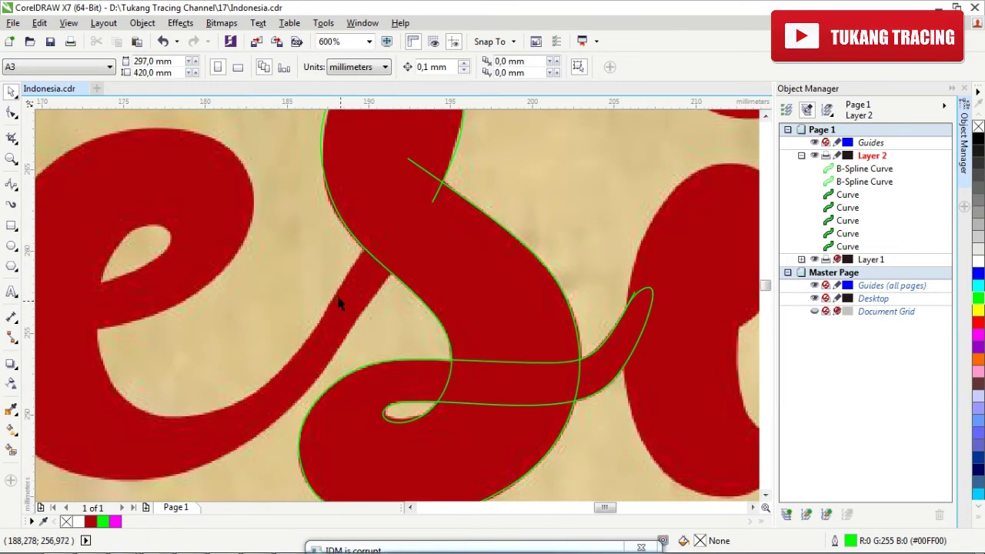
key(ctrl+v)
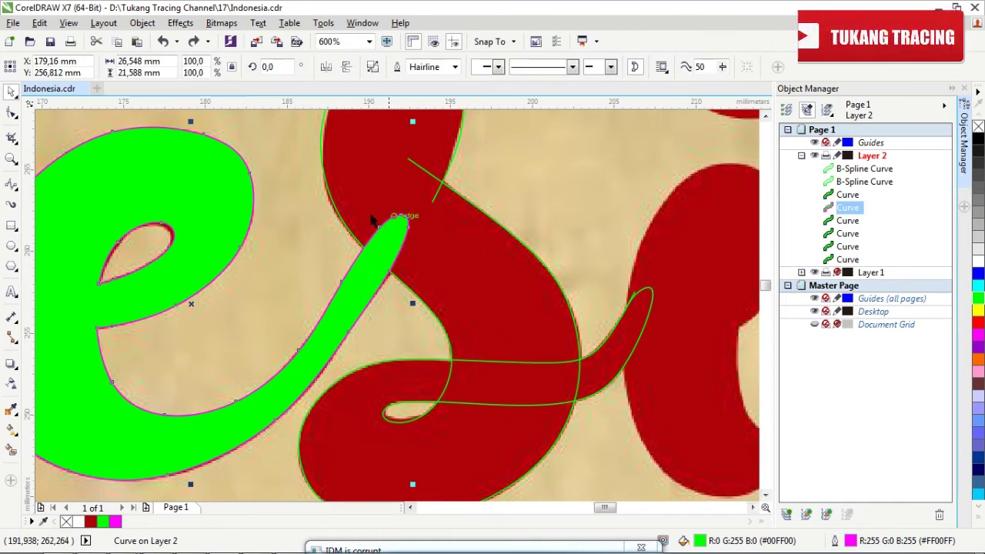
scroll(369, 202, down, 2)
scroll(376, 224, up, 2)
key(Delete)
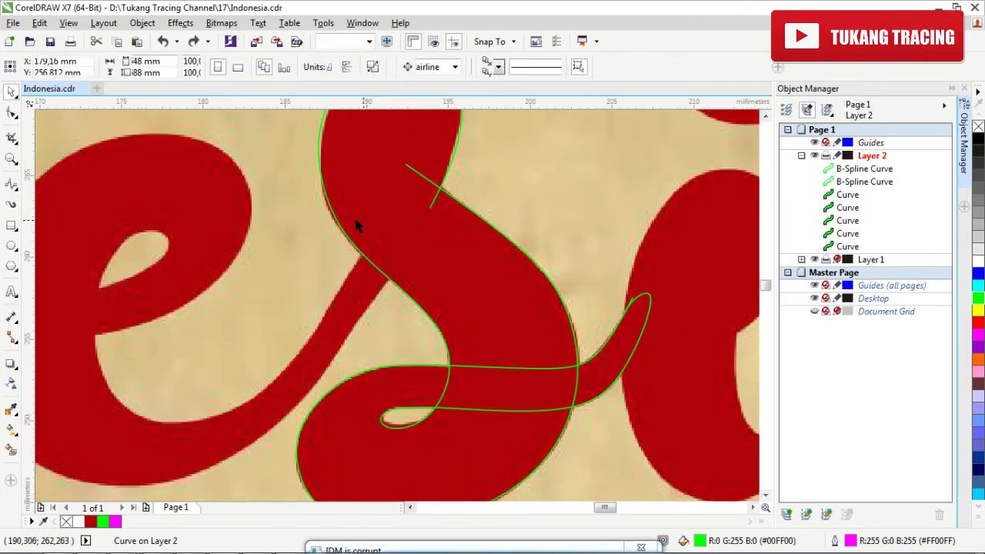
key(ctrl+z)
Cut the restored green e so its tail no longer overlaps the s
right_click(345, 324)
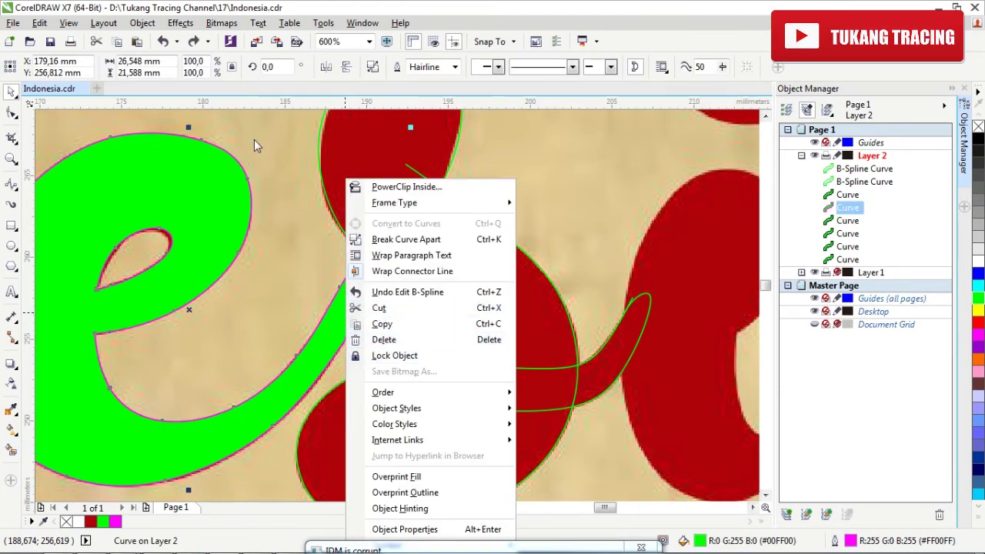
click(455, 306)
scroll(408, 307, down, 1)
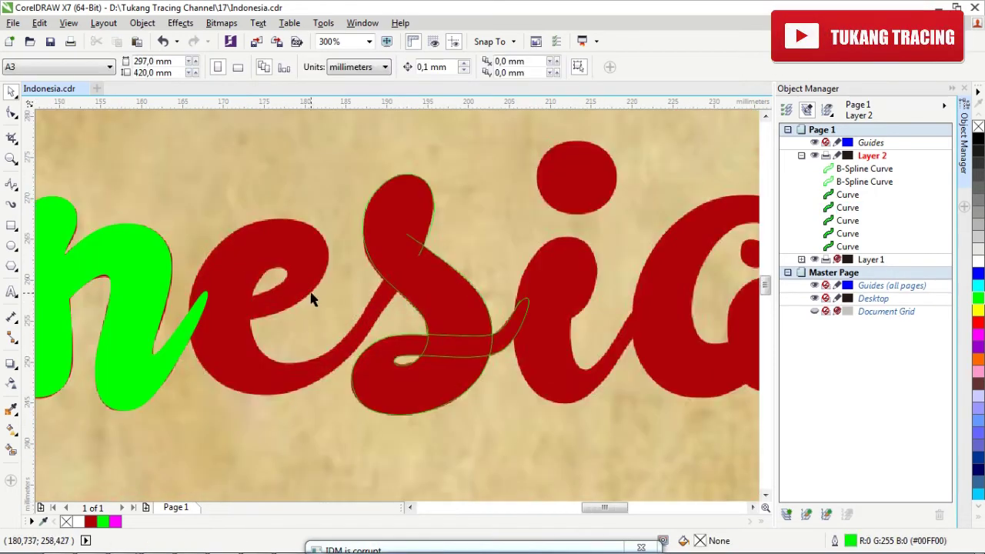
scroll(311, 298, up, 1)
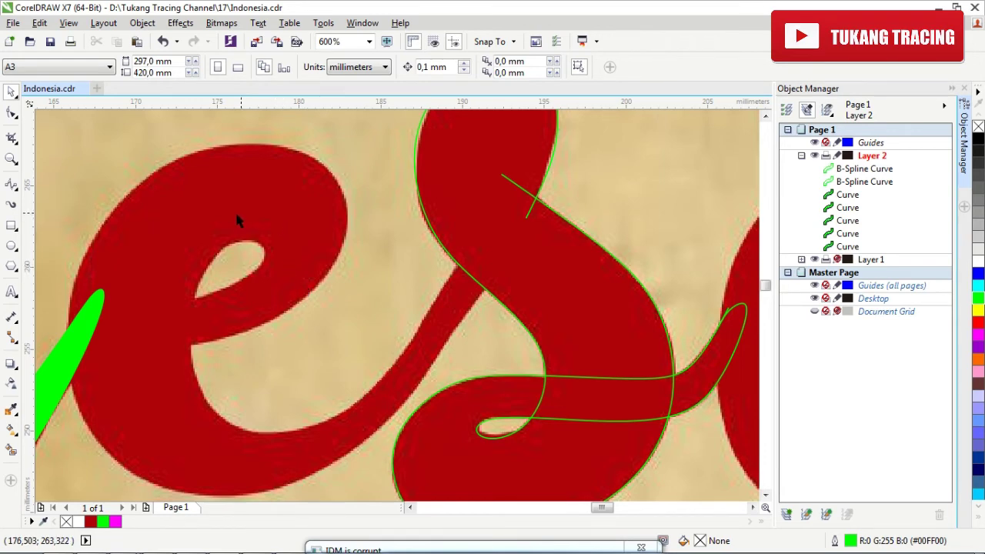
scroll(136, 225, down, 1)
scroll(211, 246, up, 1)
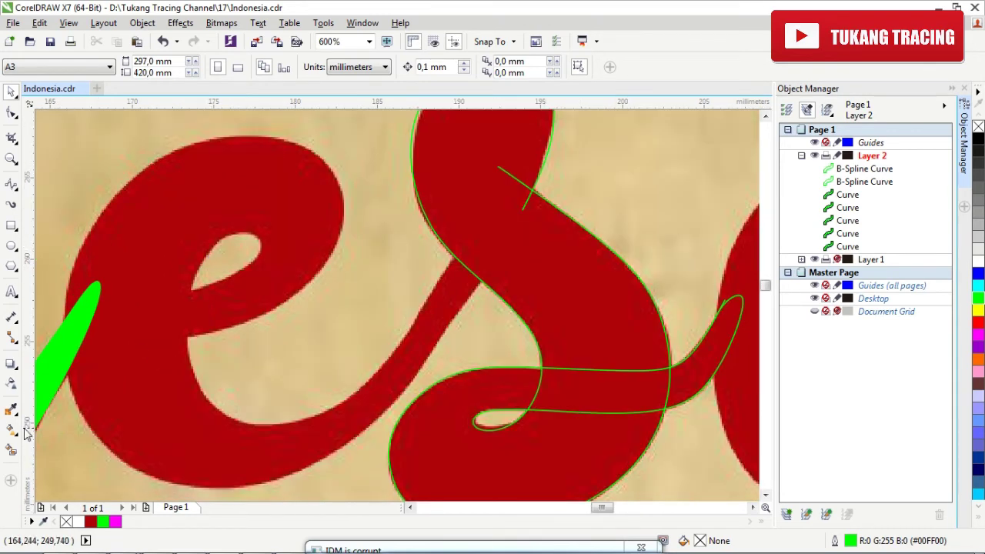
Smart-fill the s's lower bowl, crossing band, upper stem and connecting stroke with green and a hairline magenta outline
click(10, 453)
scroll(305, 344, down, 1)
click(443, 382)
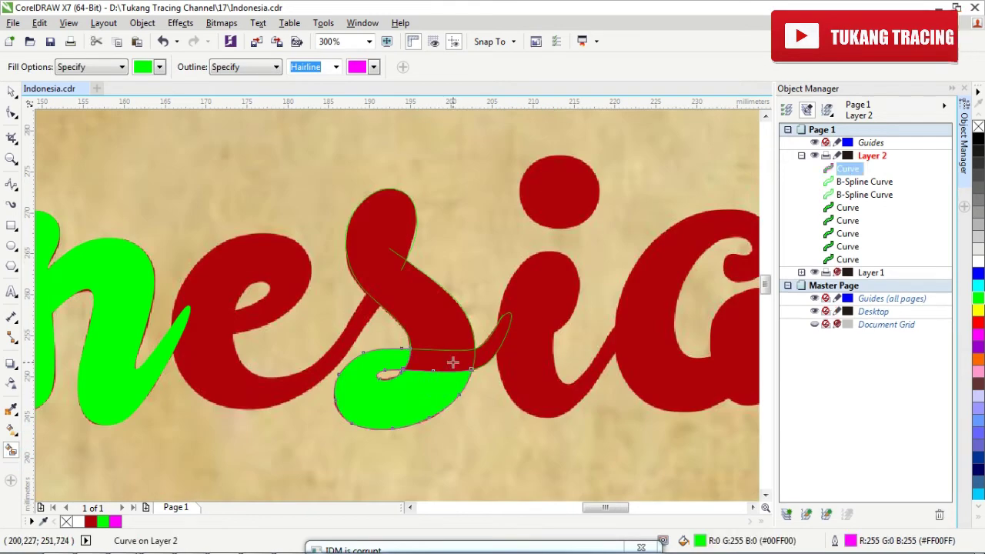
click(415, 311)
click(496, 343)
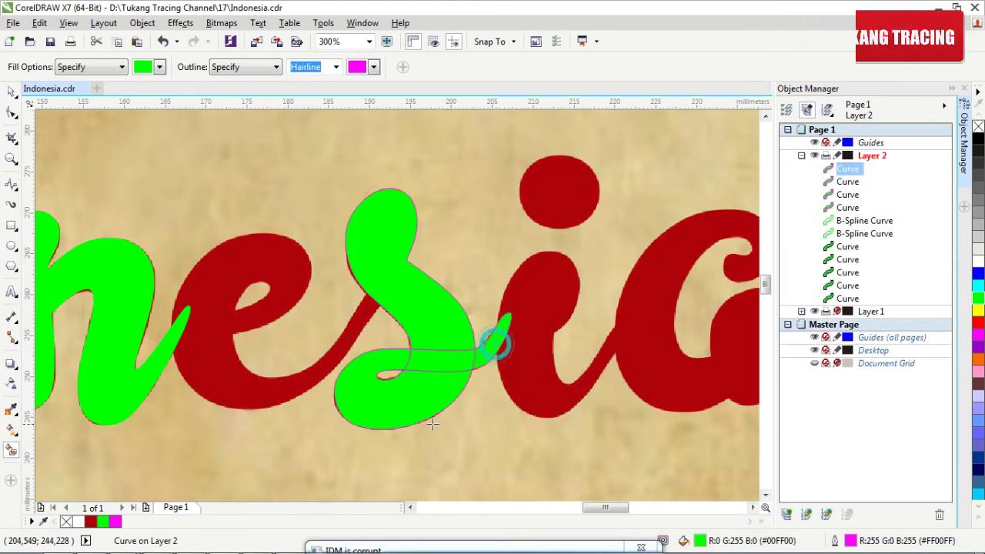
Weld the four green pieces of the s into one shape and delete its two B-spline outlines
click(11, 91)
shift+click(834, 207)
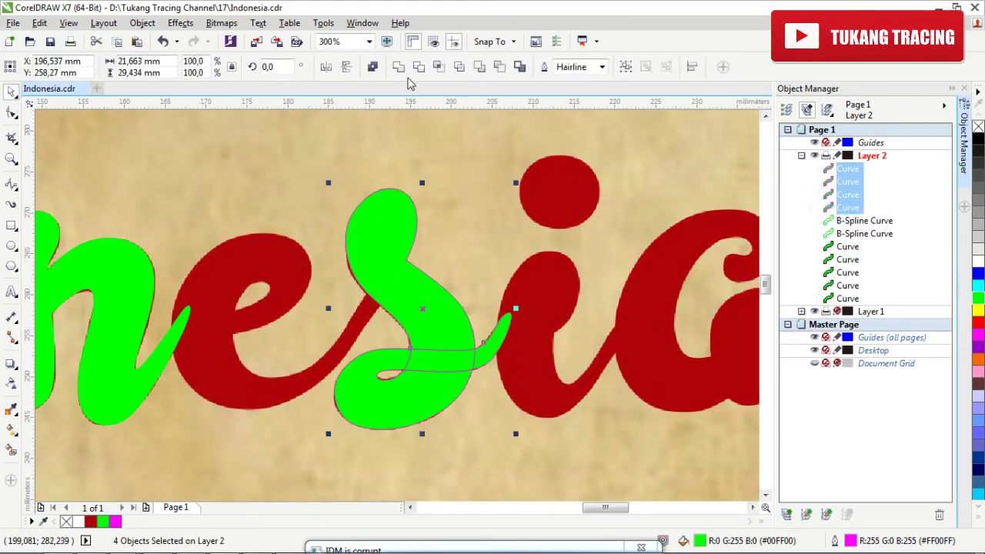
key(ctrl+l)
click(847, 183)
shift+click(849, 196)
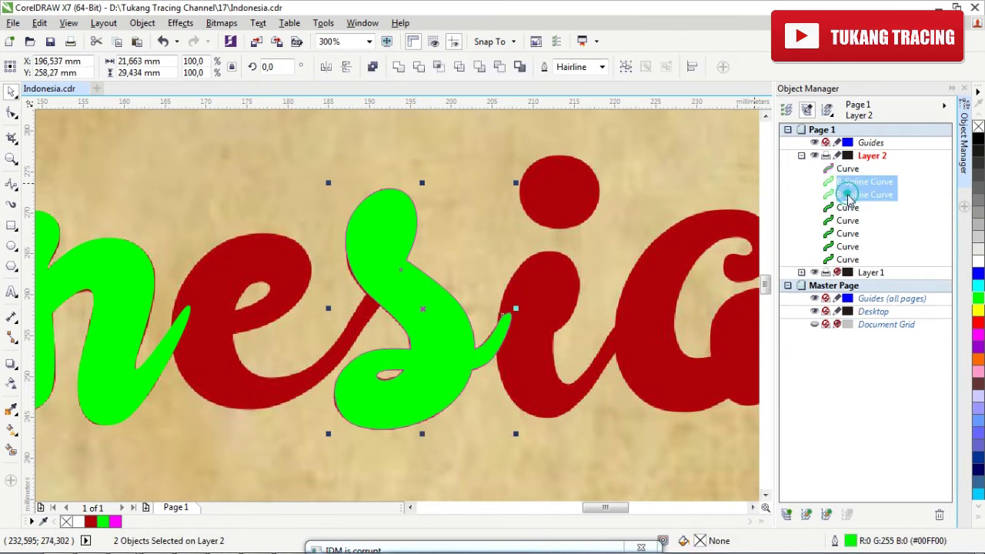
key(Delete)
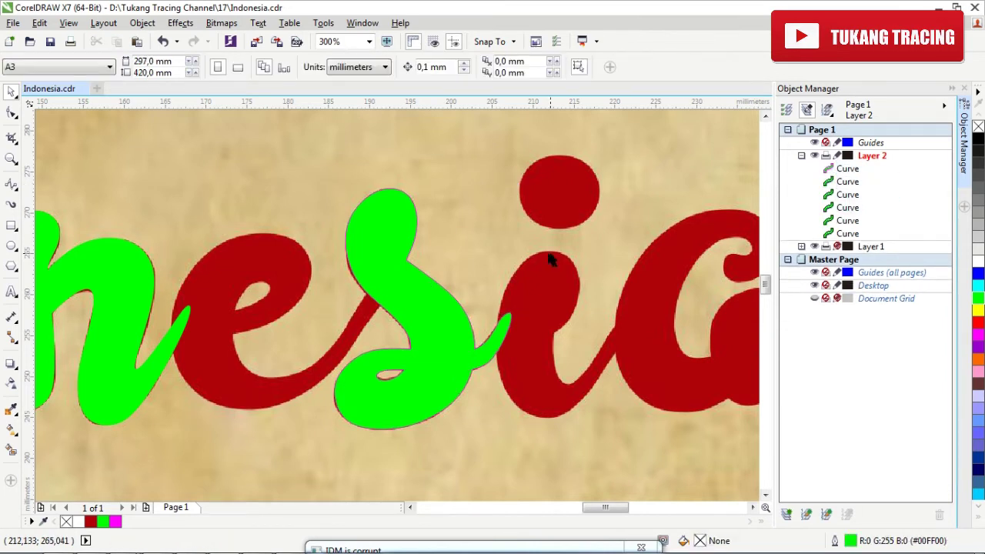
Paste the cut green e back into its place in the lettering
right_click(248, 324)
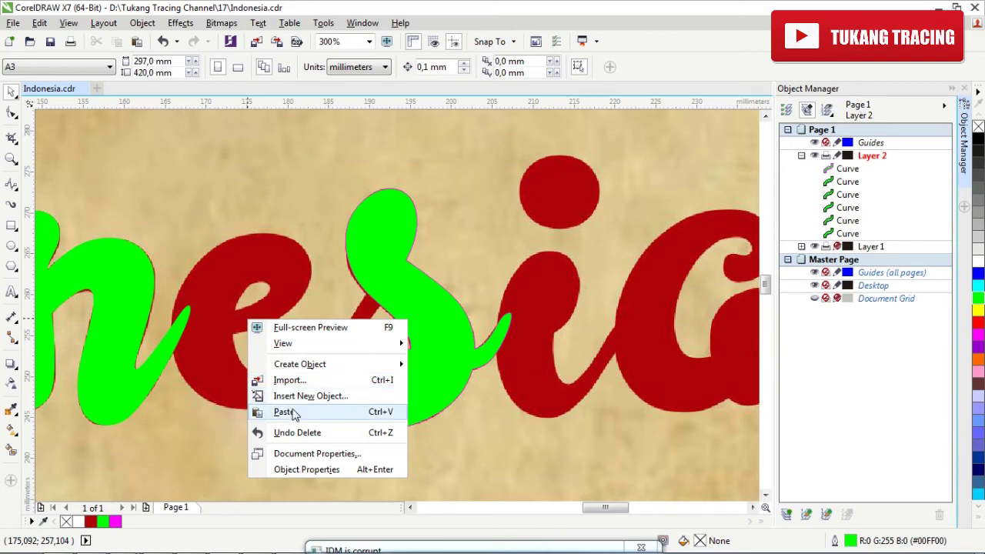
click(291, 414)
key(shift+F4)
key(Escape)
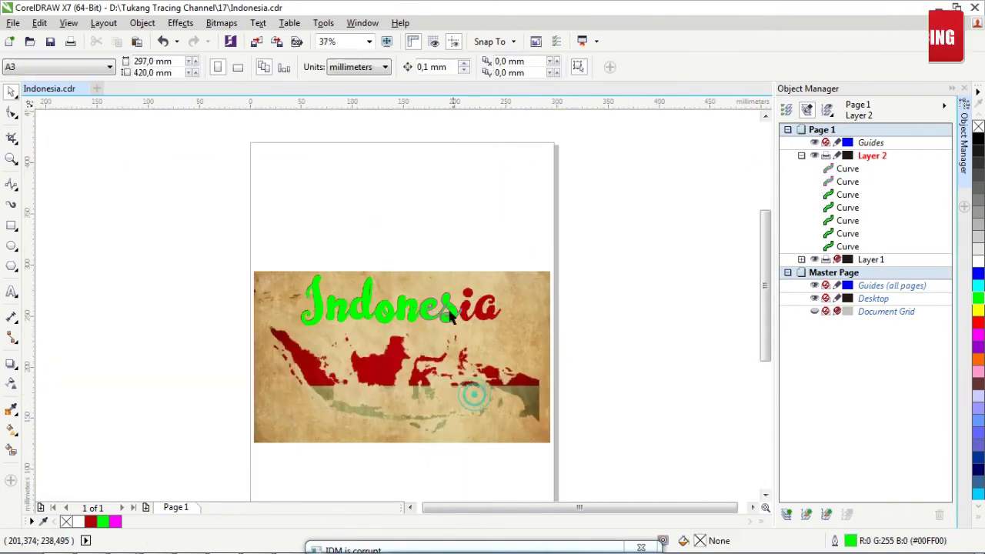
Trace the i's inner curve from its connecting stroke up into the stem with a B-spline about 18 mm long
scroll(462, 331, up, 1)
scroll(443, 307, up, 2)
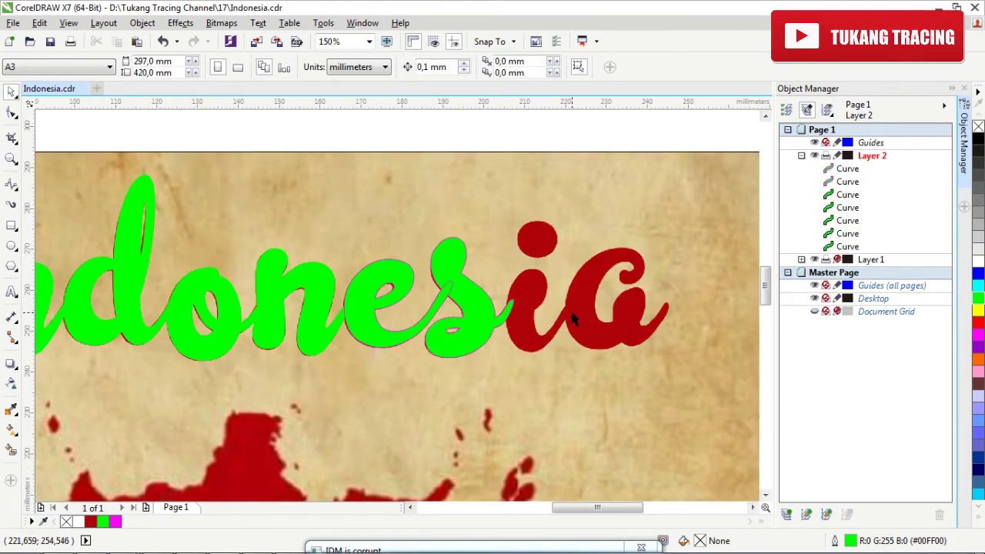
scroll(570, 308, up, 1)
scroll(565, 311, up, 1)
click(12, 185)
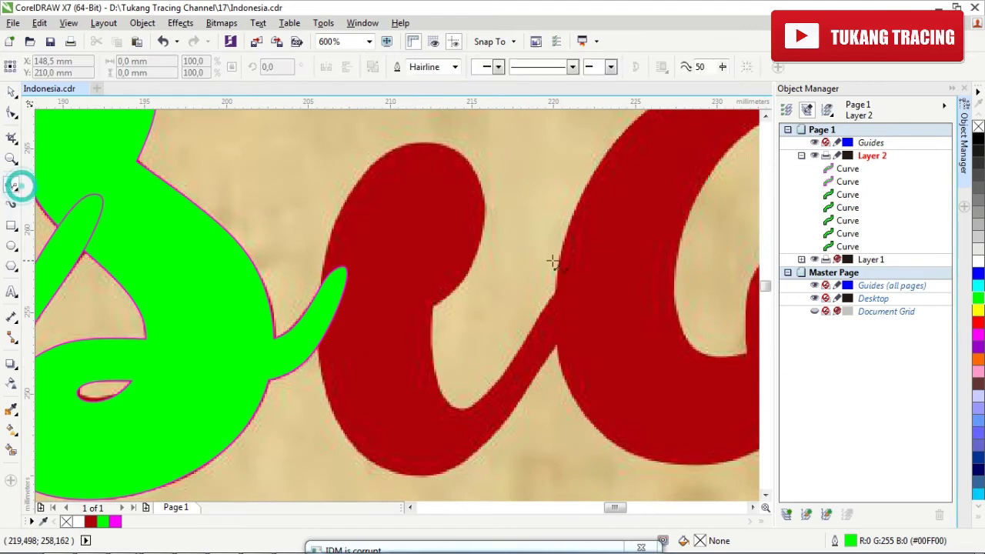
click(577, 265)
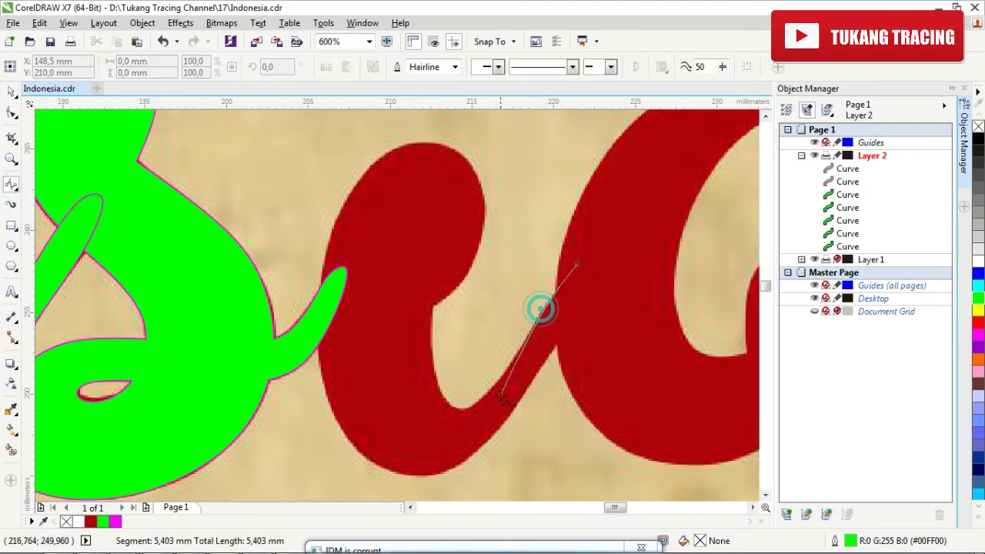
drag(497, 389, 454, 421)
click(436, 388)
double_click(433, 281)
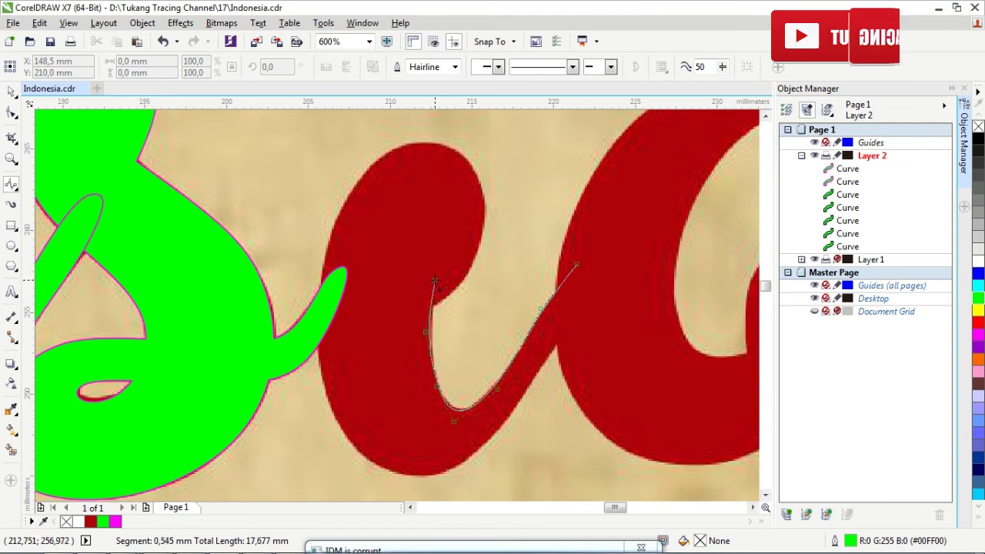
Trace the i's outer contour with a second B-spline about 58 mm long, from the stem notch round to the first curve's upper end
click(416, 307)
click(450, 302)
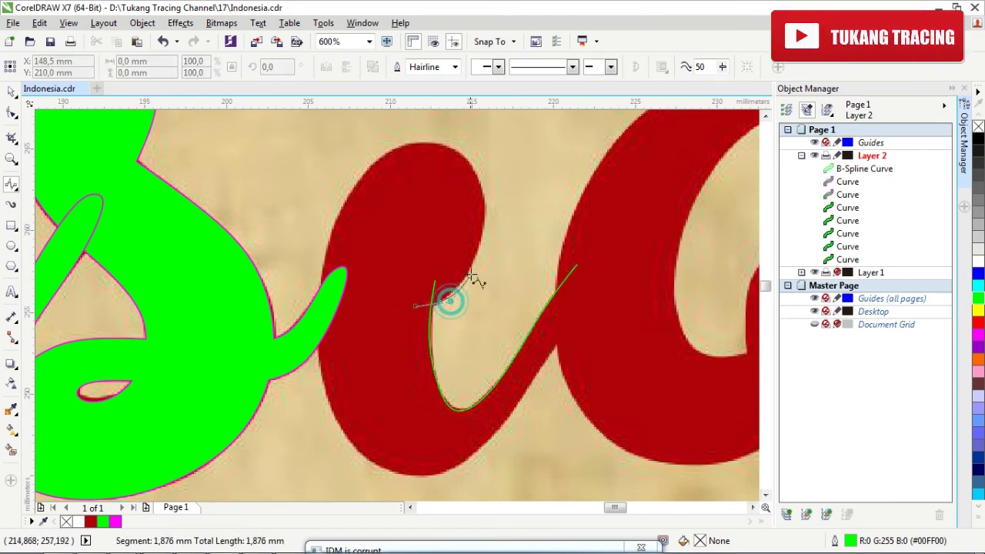
click(489, 187)
click(456, 140)
click(407, 135)
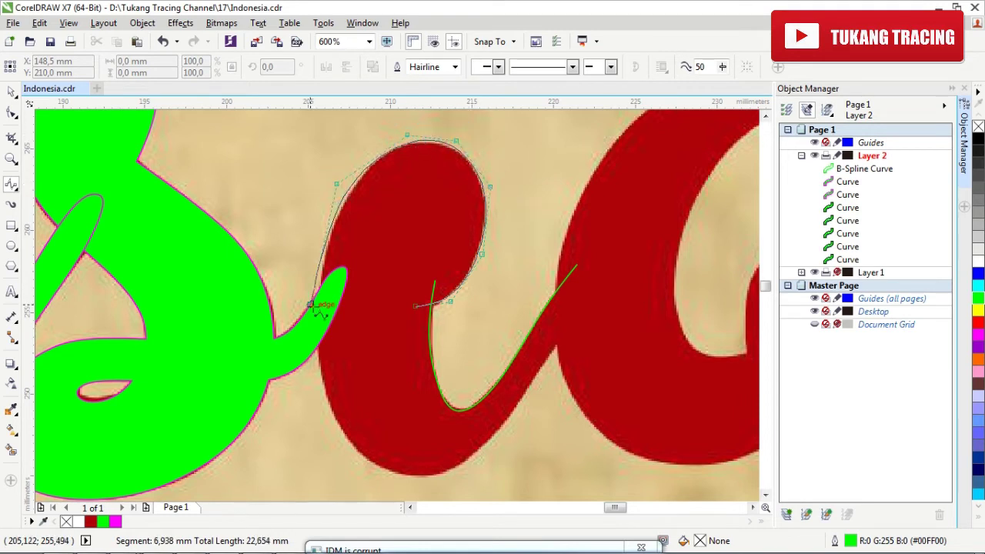
click(362, 462)
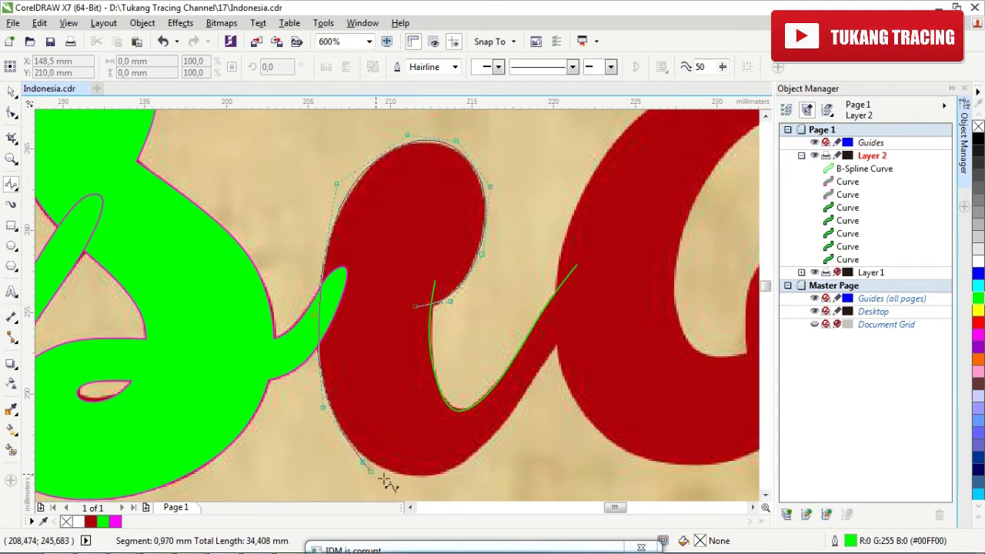
click(411, 482)
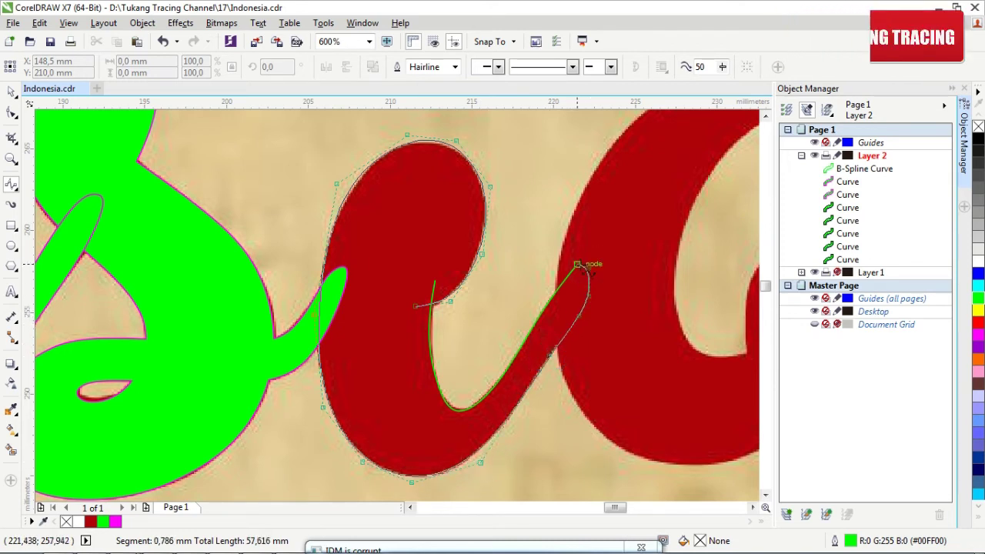
double_click(579, 266)
Cut the green s out of the way and smart-fill the i's body with green and a hairline magenta outline
click(12, 95)
click(197, 254)
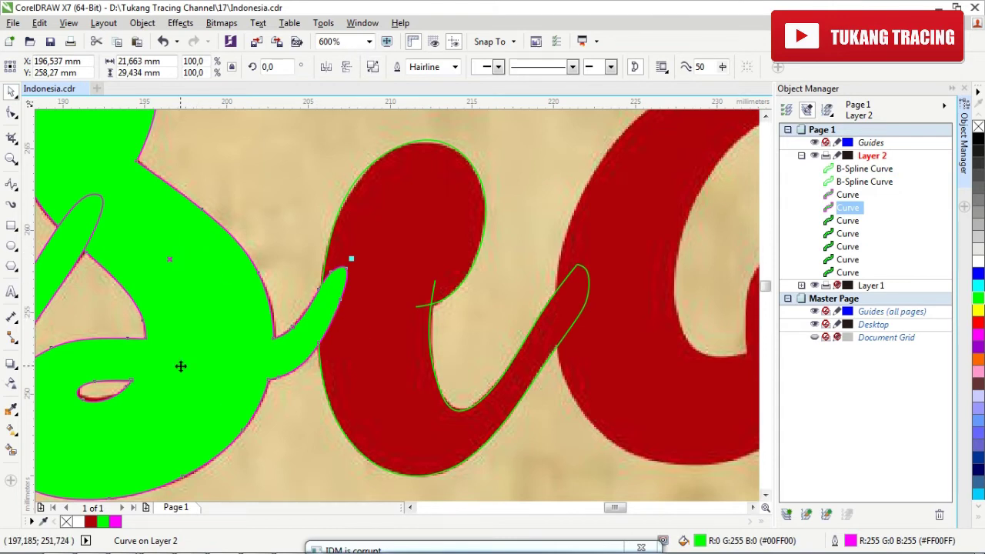
key(Delete)
click(10, 452)
click(395, 403)
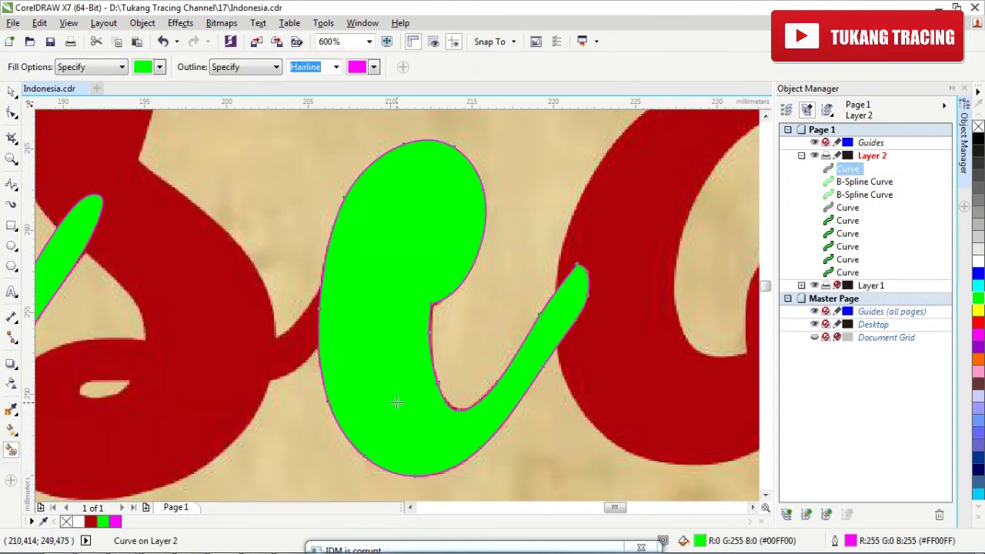
Delete the i's two B-spline outlines and paste the green s back into place
click(846, 194)
shift+click(861, 184)
key(ctrl+l)
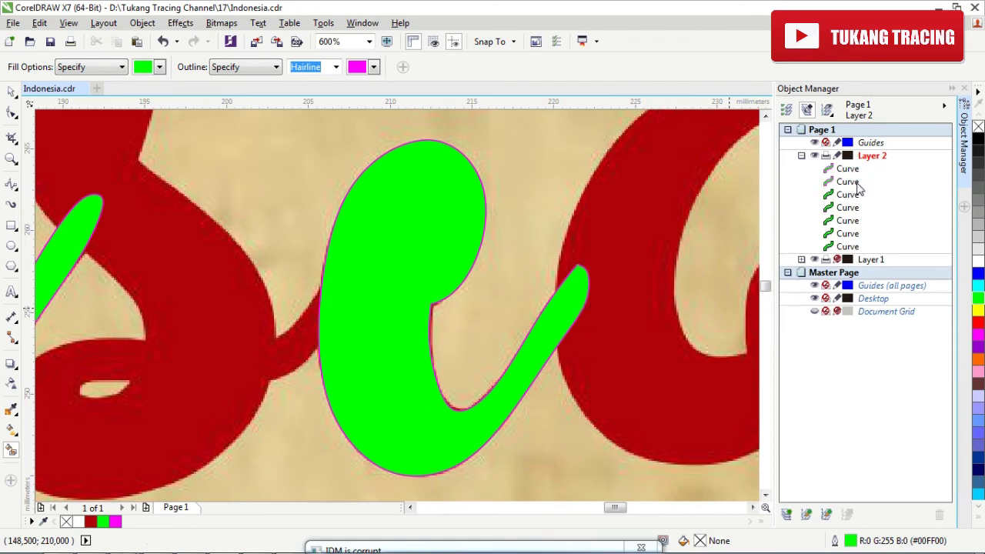
scroll(533, 306, down, 5)
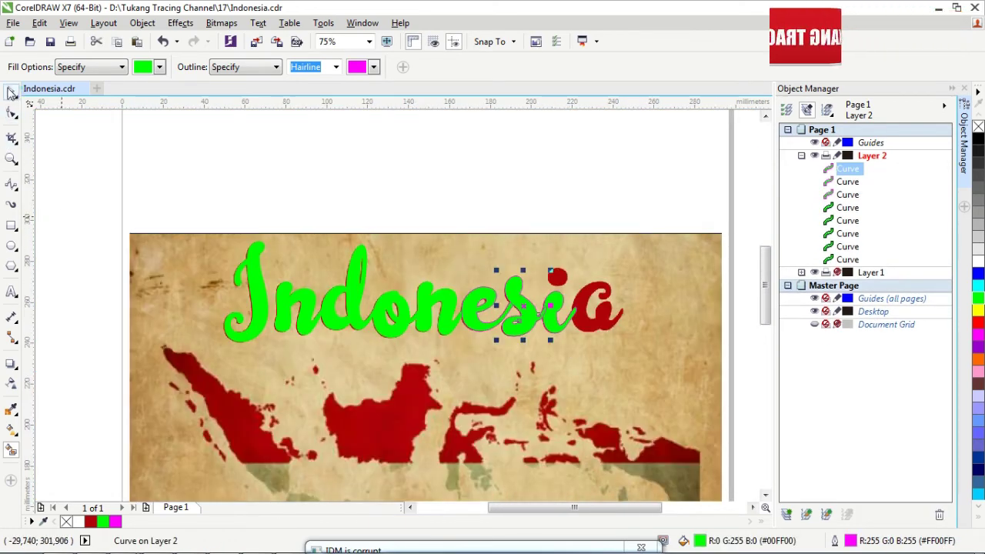
Draw an ellipse around the i's red dot and adjust its side to fit the dot's edge
click(10, 91)
scroll(579, 274, up, 3)
click(11, 245)
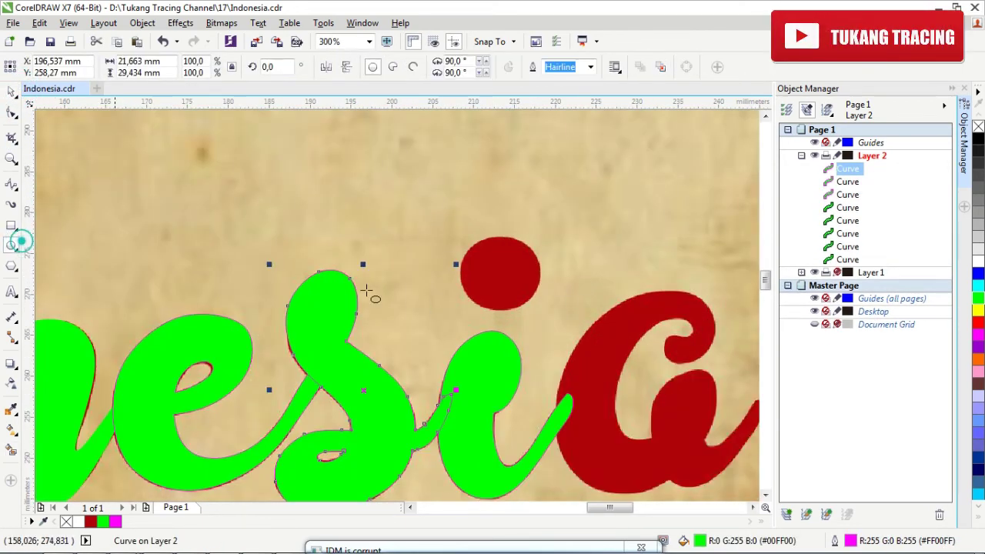
scroll(556, 282, up, 2)
scroll(401, 217, up, 2)
drag(299, 159, 636, 462)
scroll(295, 308, up, 1)
key(space)
drag(286, 307, 323, 315)
scroll(444, 267, down, 4)
key(Escape)
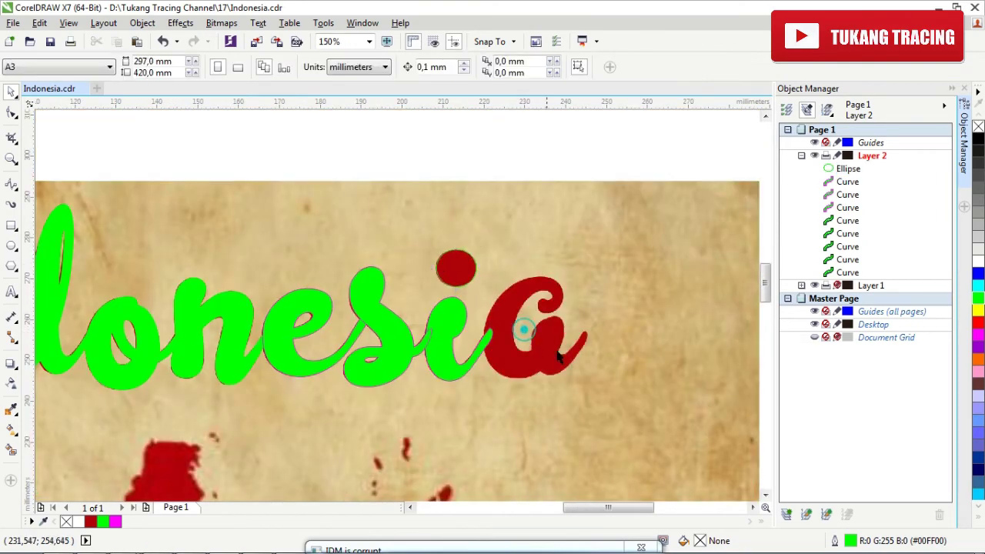
Cut the green i's body out of the way of the a
scroll(507, 300, up, 3)
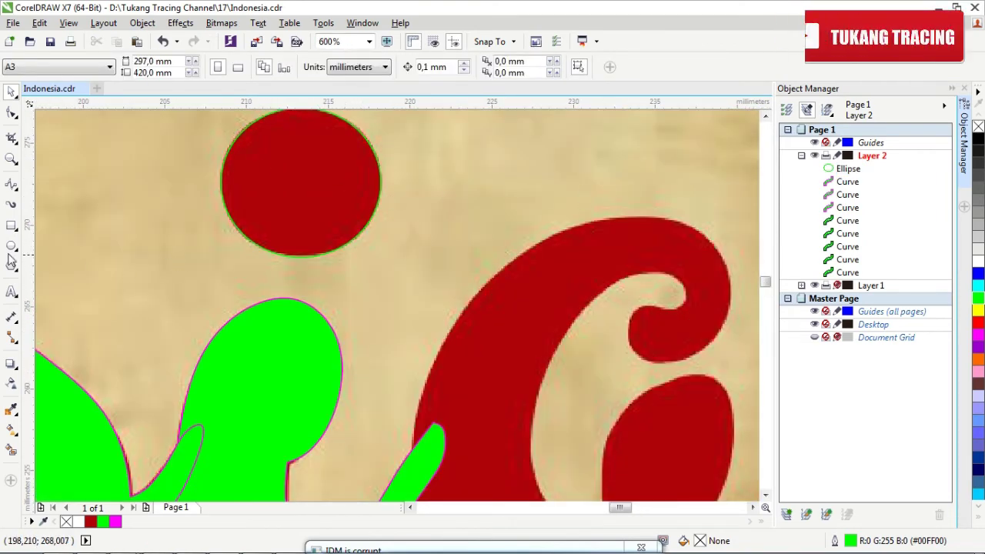
scroll(300, 227, down, 4)
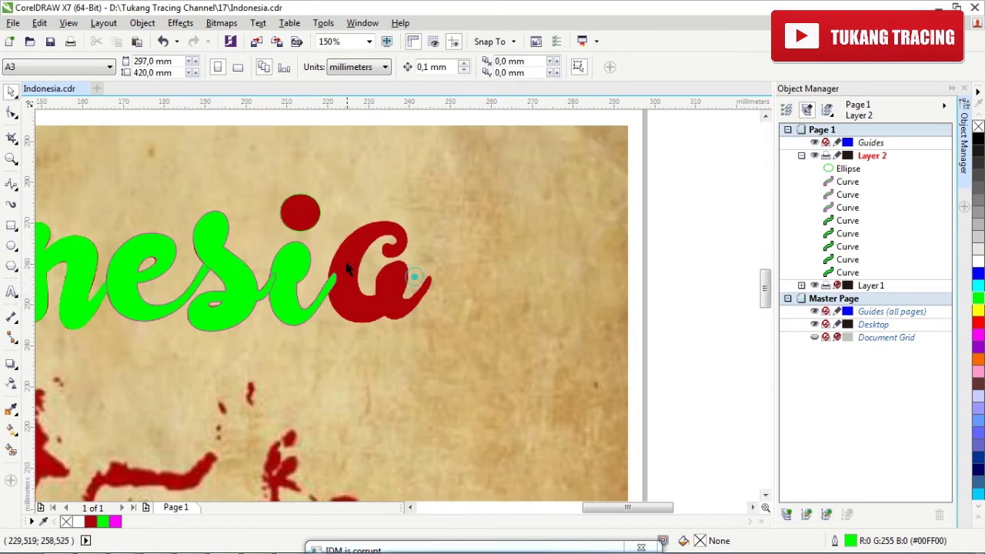
scroll(361, 274, up, 4)
click(197, 342)
scroll(389, 279, down, 2)
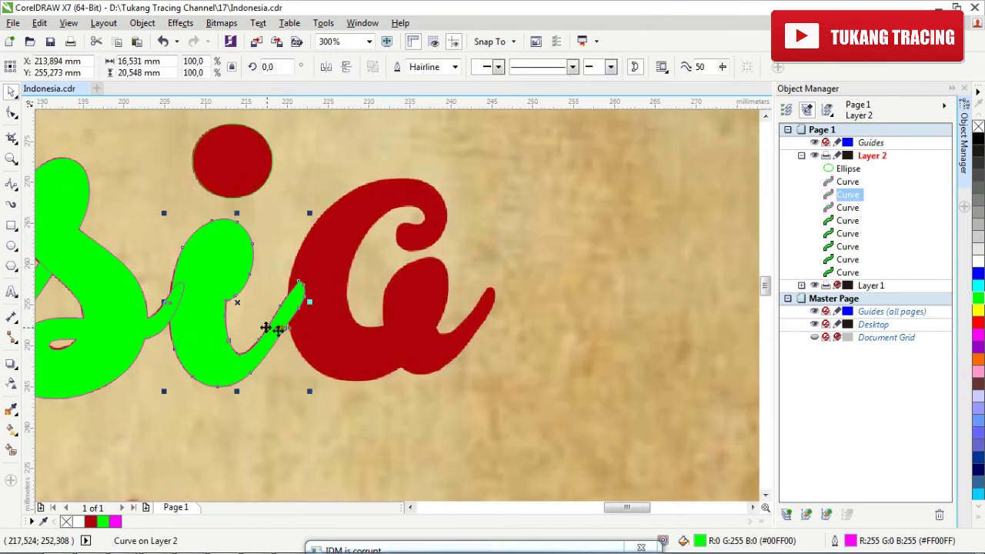
key(Delete)
Trace the oval stem of the a with a B-spline about 8.2 by 13.8 mm, from its base over the top to the tail notch
scroll(447, 285, up, 1)
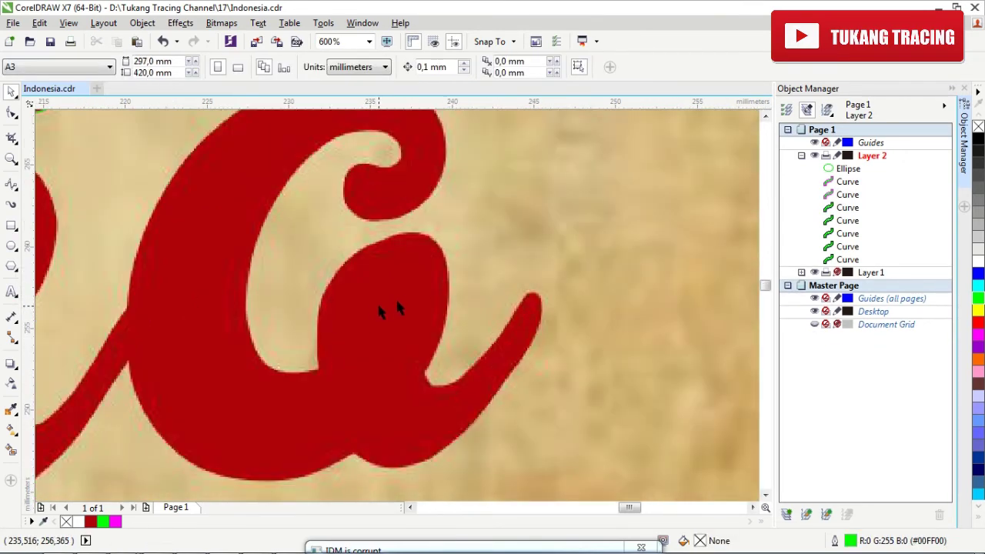
scroll(450, 314, down, 1)
scroll(450, 314, down, 2)
click(11, 186)
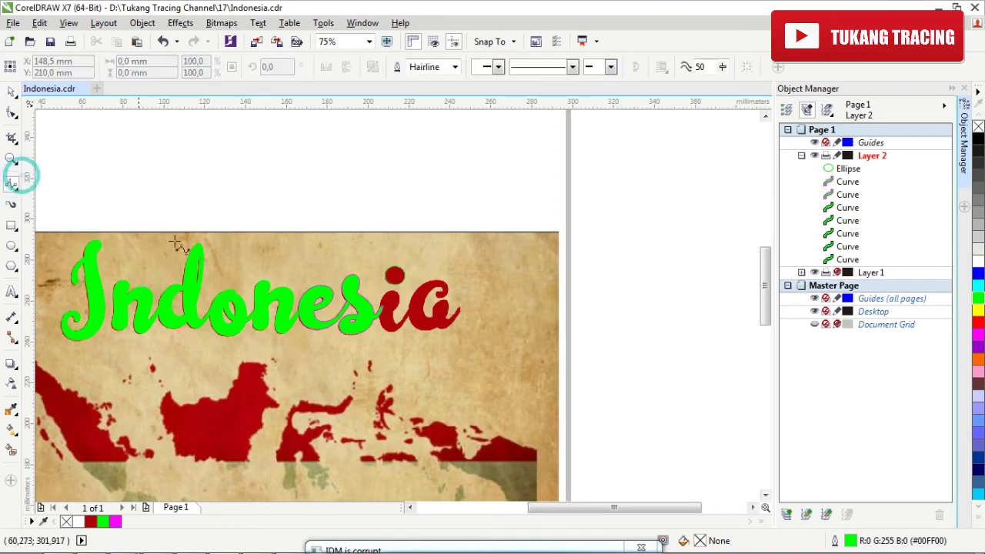
scroll(451, 281, up, 3)
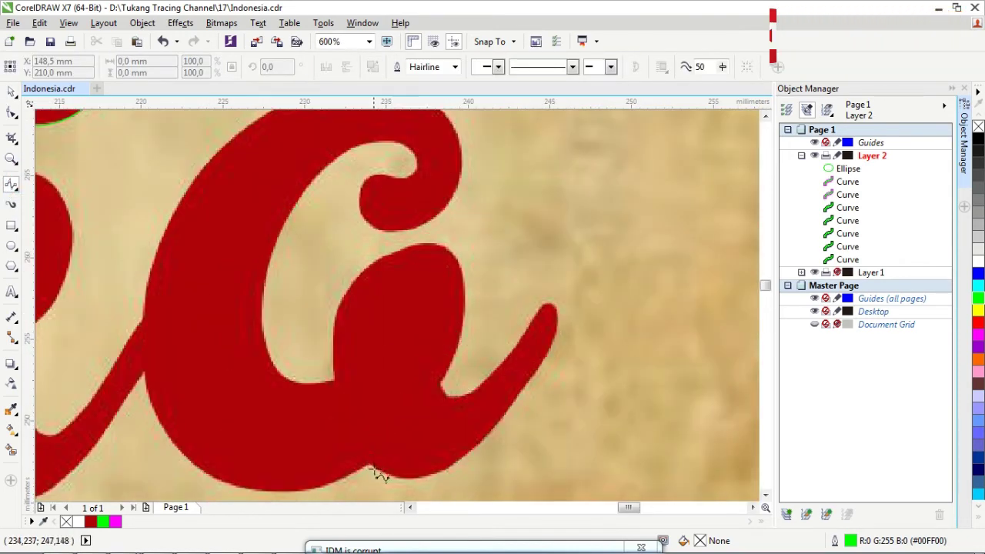
drag(375, 469, 351, 441)
drag(333, 355, 327, 354)
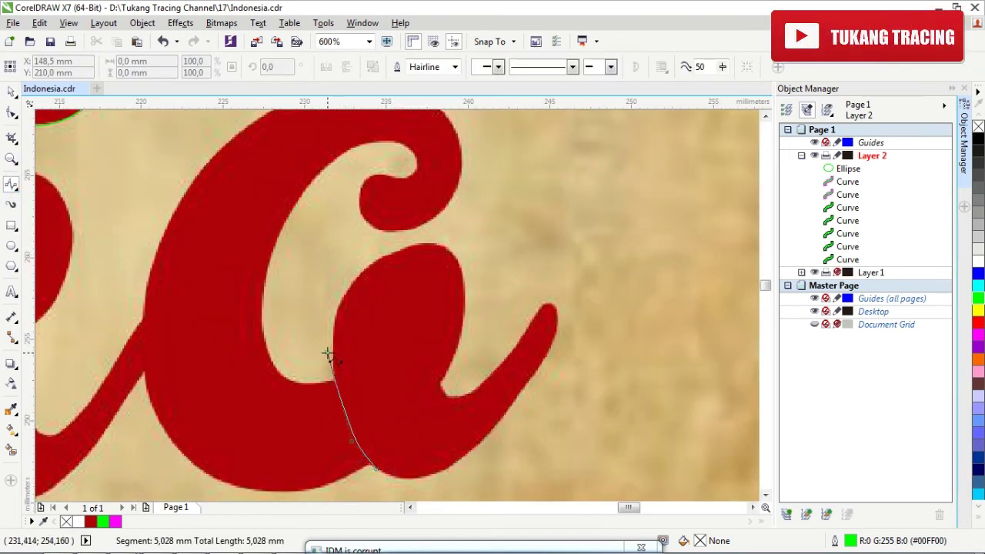
click(337, 284)
click(403, 239)
click(456, 244)
click(471, 291)
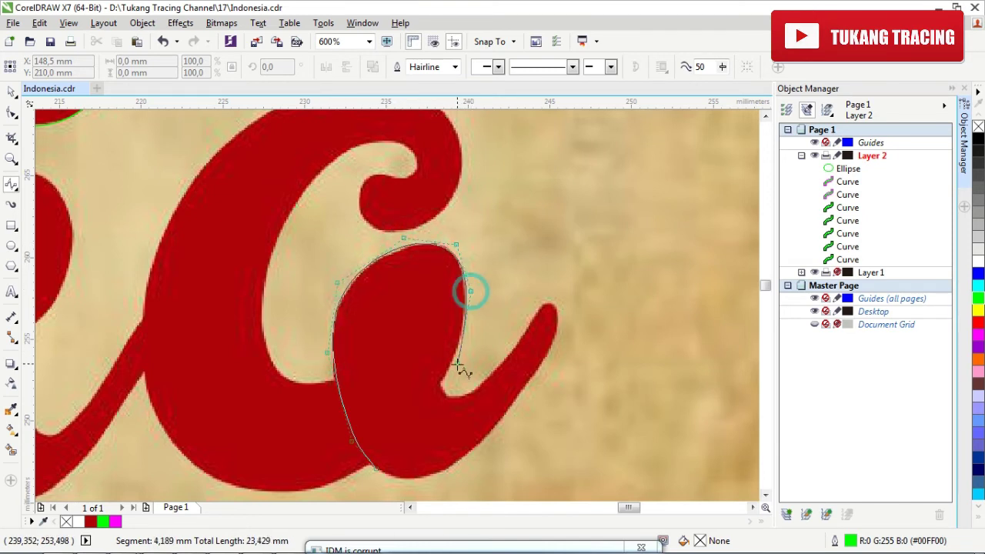
double_click(423, 401)
Extend the stem's B-spline from its base around the a's tail and back across the notch into the stem
scroll(418, 374, down, 1)
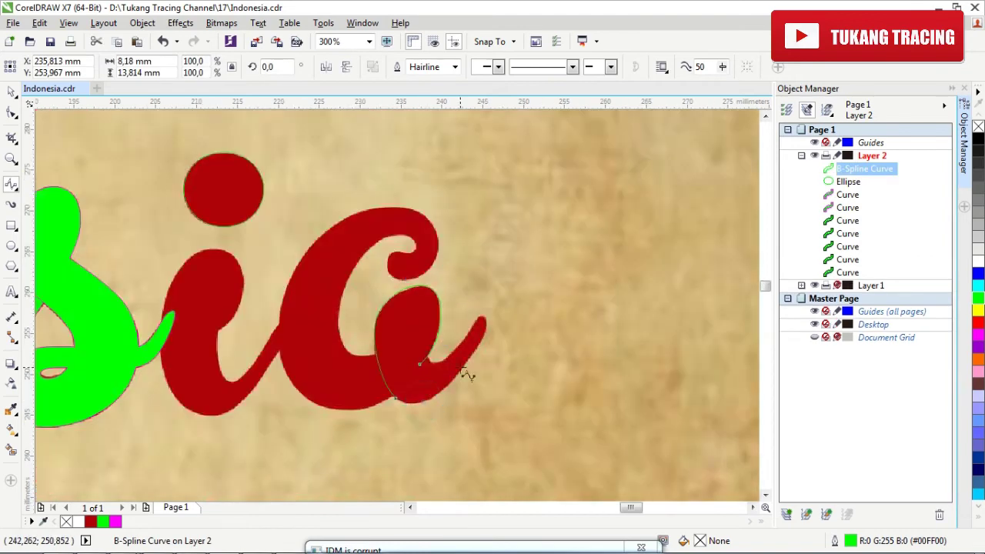
scroll(308, 431, up, 2)
scroll(311, 471, down, 1)
click(281, 455)
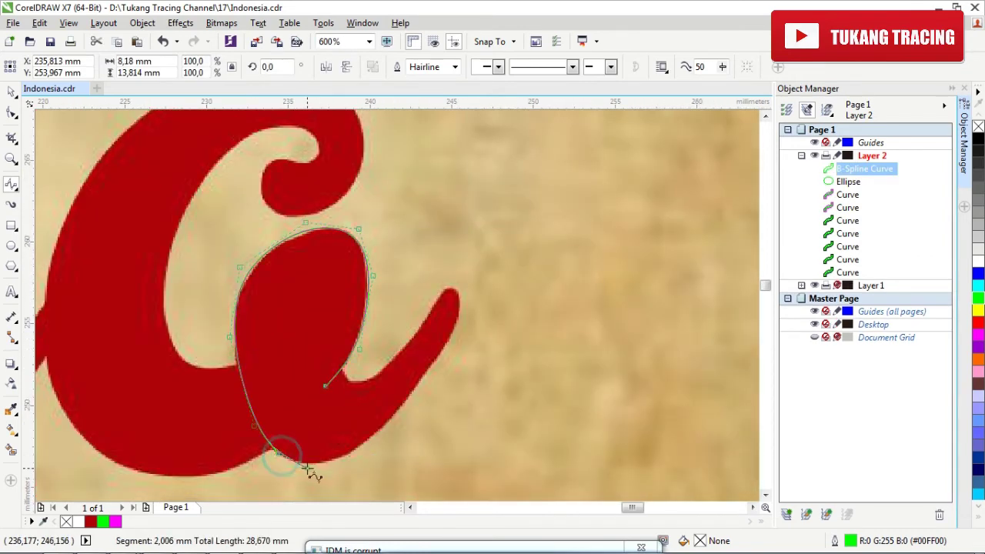
click(308, 467)
click(368, 443)
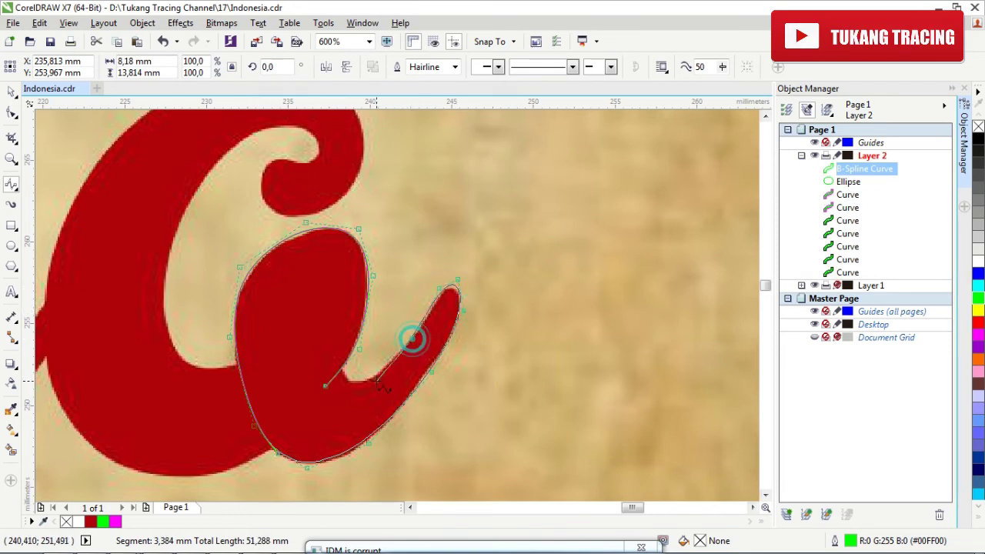
double_click(329, 351)
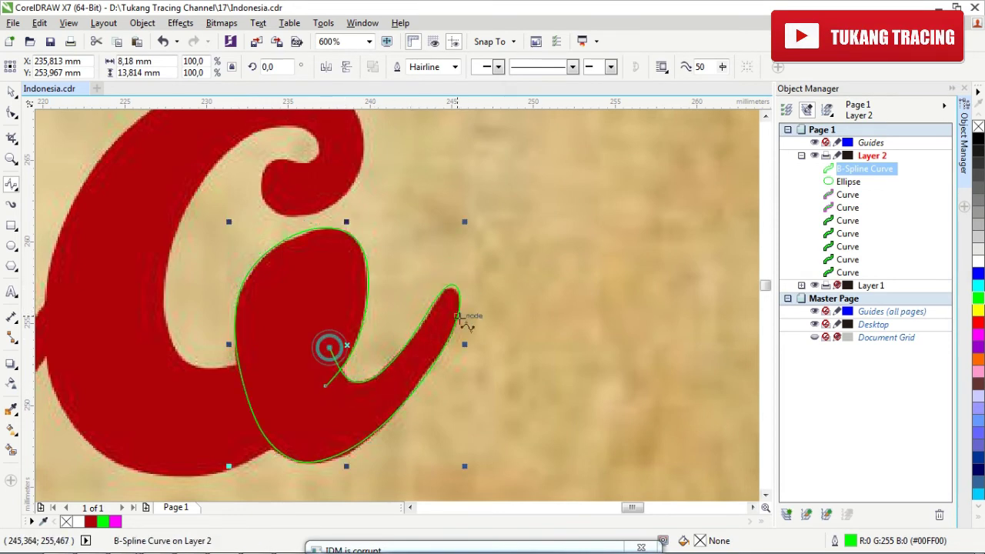
Trace the inner edge of the a's large curve with a new B-spline, from the stem up to the inside of the hook
scroll(347, 339, left, 2)
click(369, 349)
click(311, 365)
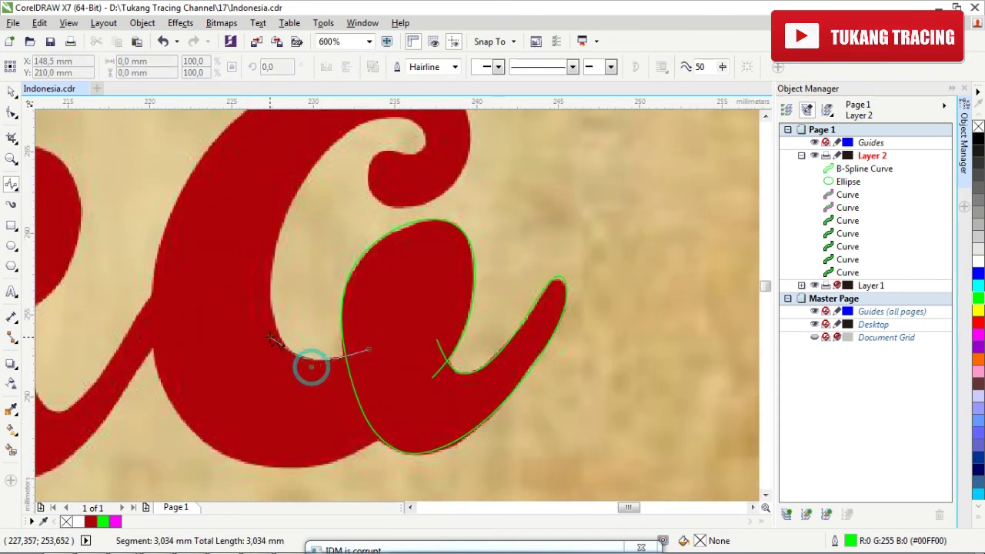
click(266, 254)
scroll(323, 200, up, 2)
click(315, 183)
click(390, 146)
click(429, 168)
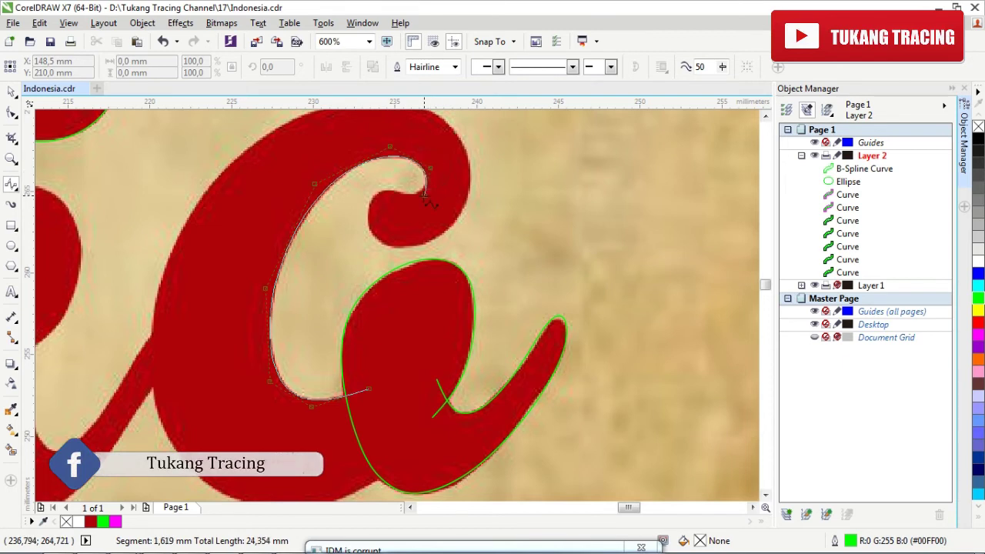
Continue the large curve's B-spline around the curl at the end of the a's hook and up its outer side
click(422, 196)
click(376, 188)
click(364, 208)
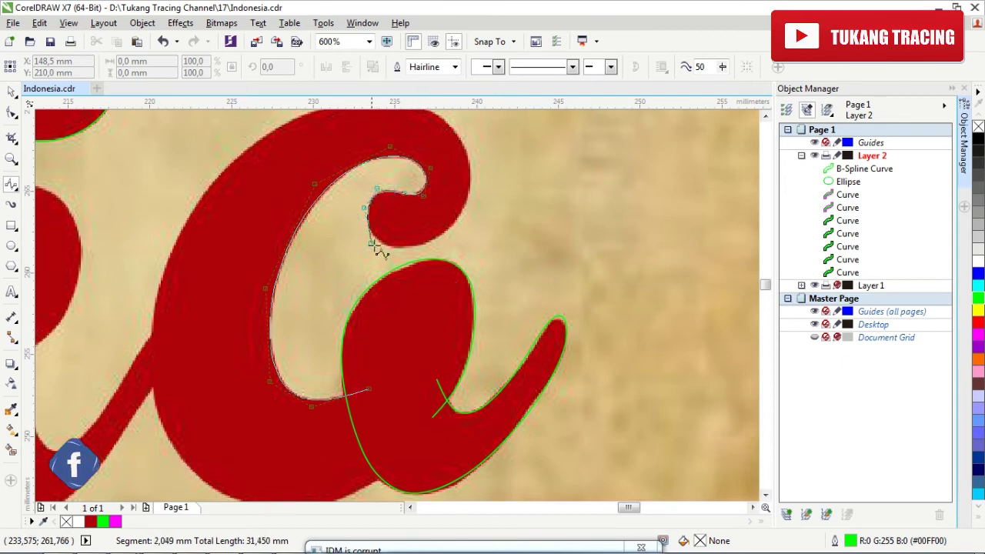
click(371, 244)
click(414, 251)
click(455, 226)
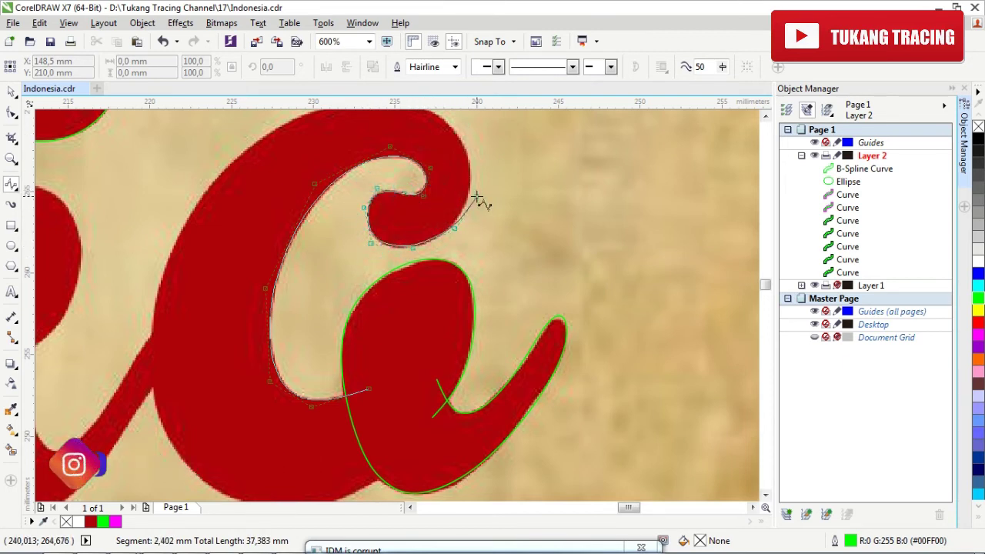
click(476, 196)
click(459, 150)
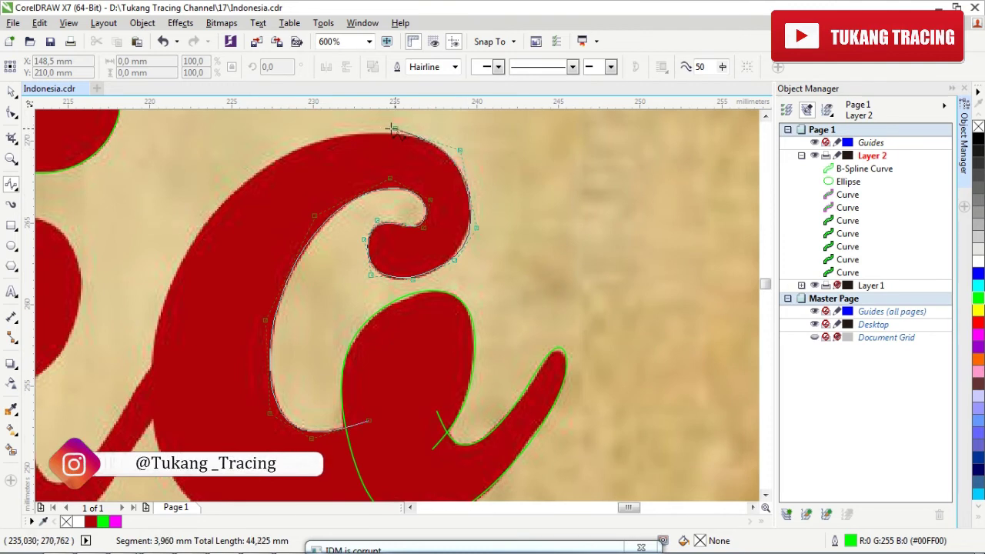
Carry the B-spline over the a's top, down its outer edge and along the base into the stem, about 19.6 by 24.8 mm
click(175, 244)
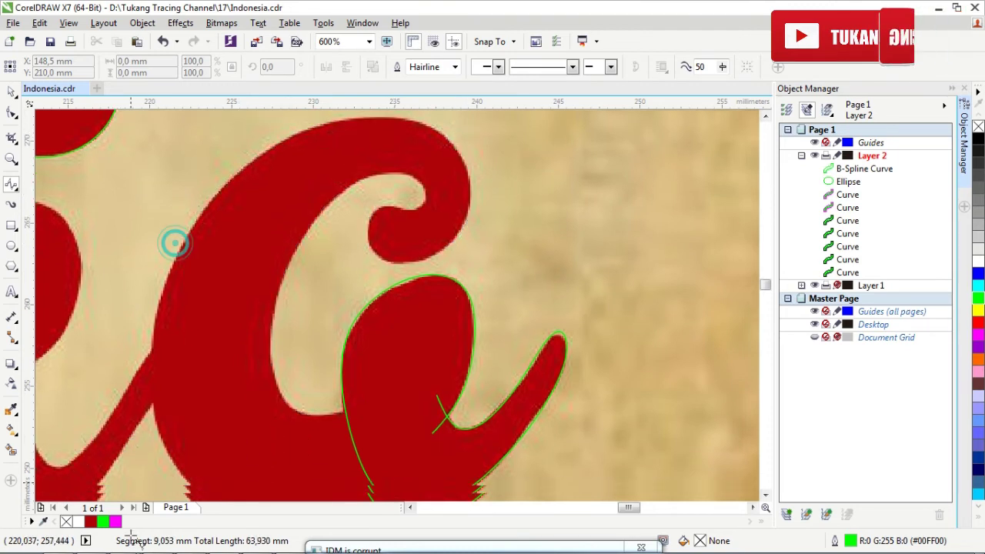
click(130, 375)
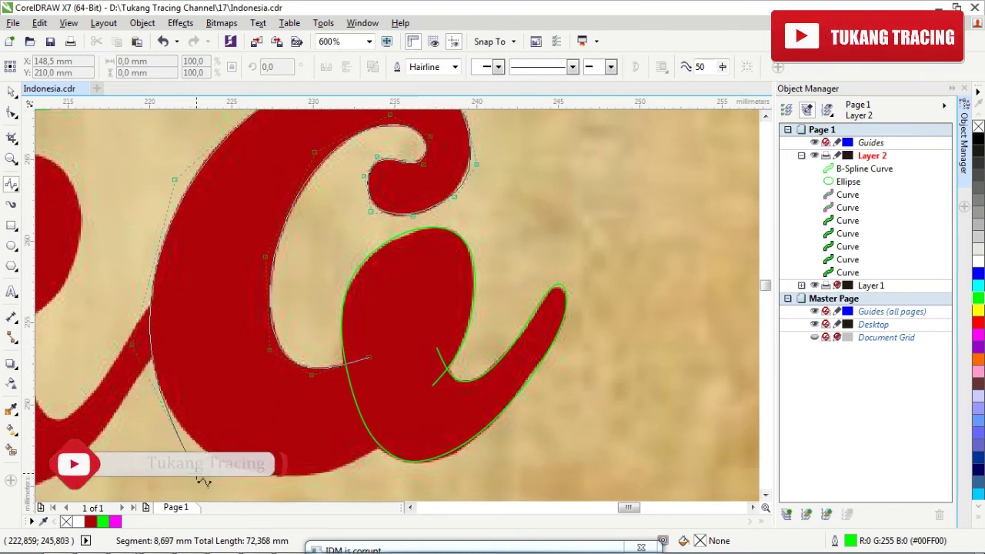
click(197, 474)
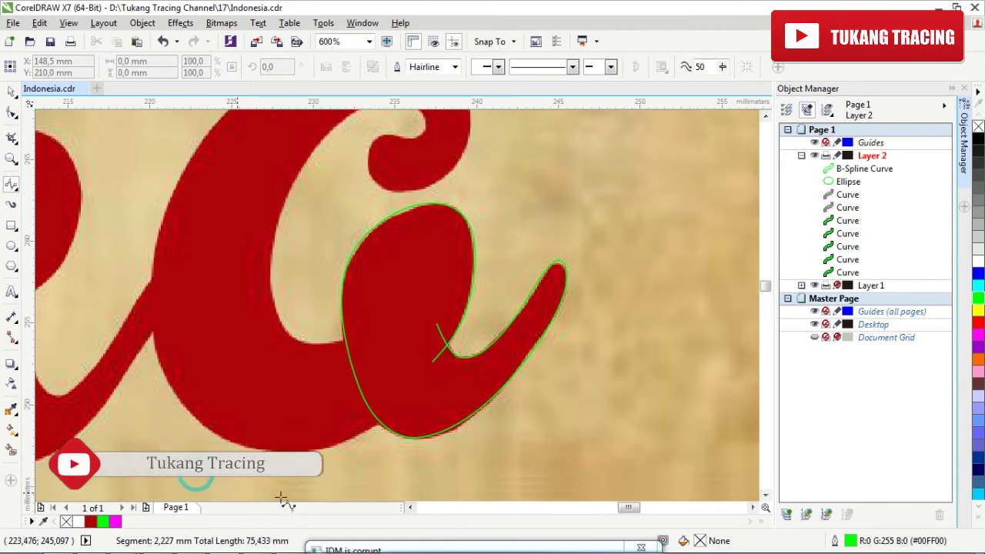
click(334, 449)
click(404, 395)
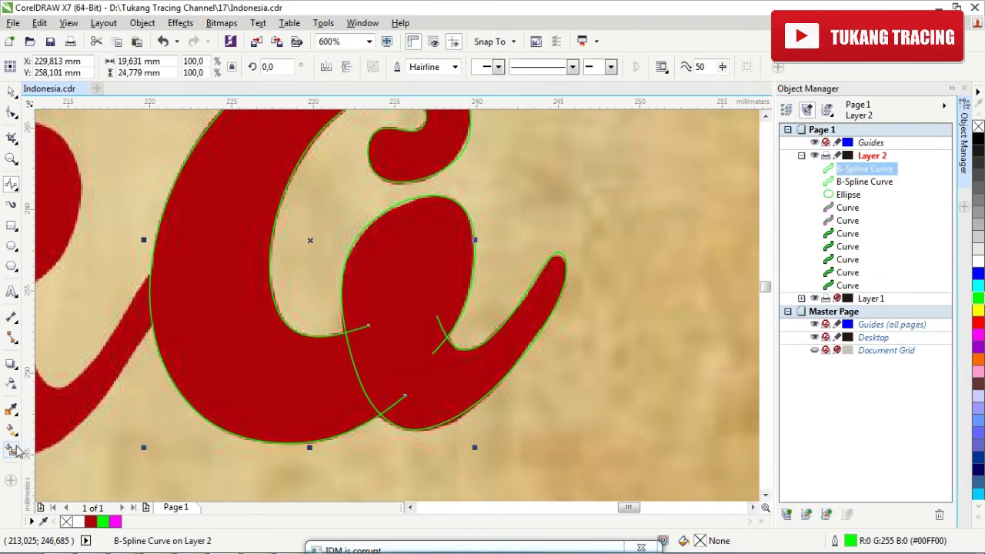
Smart-fill the a's large curve and stem in green, and delete the two B-spline guide curves
click(12, 450)
click(288, 356)
click(419, 292)
key(space)
click(863, 195)
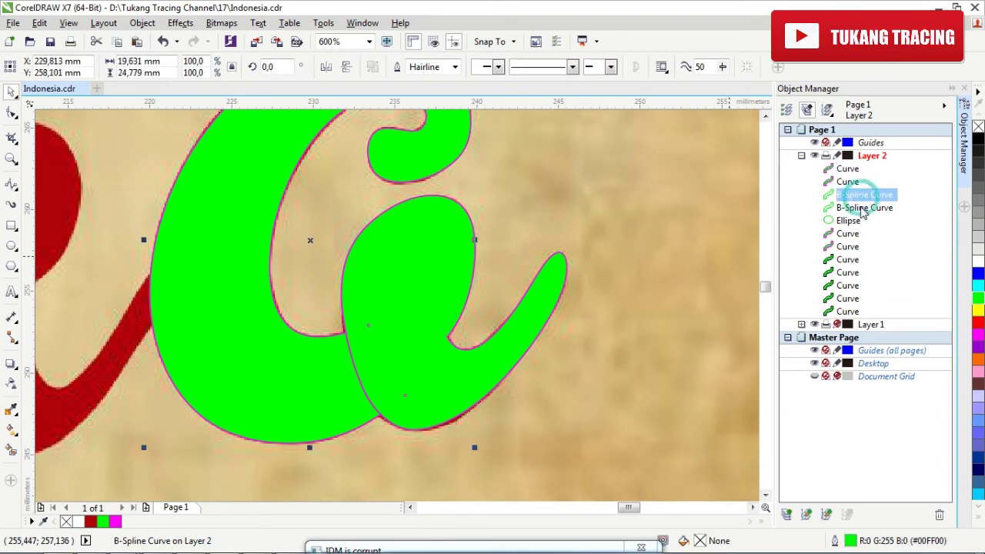
shift+click(863, 208)
key(Delete)
Weld the a's large curve and stem into one shape
scroll(623, 246, down, 2)
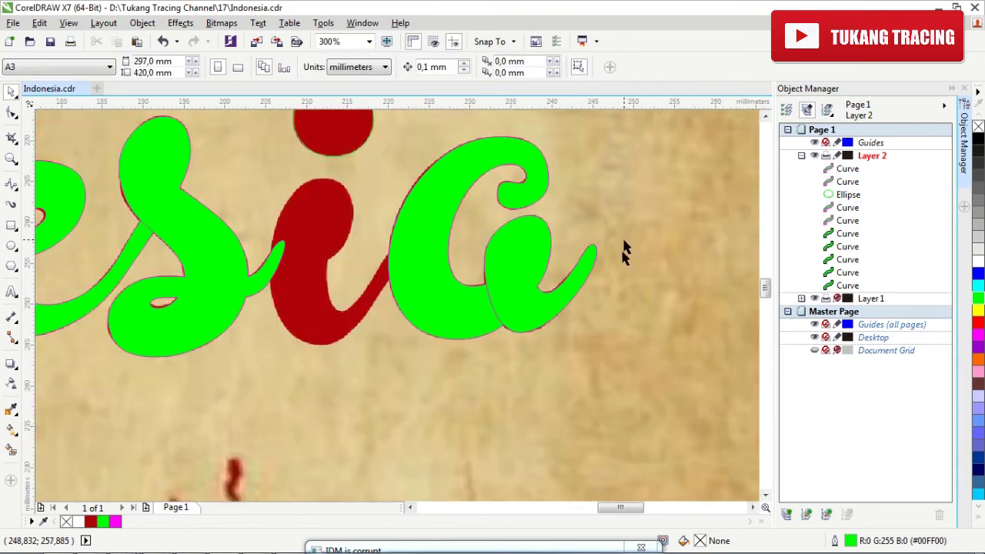
key(ctrl+z)
key(Delete)
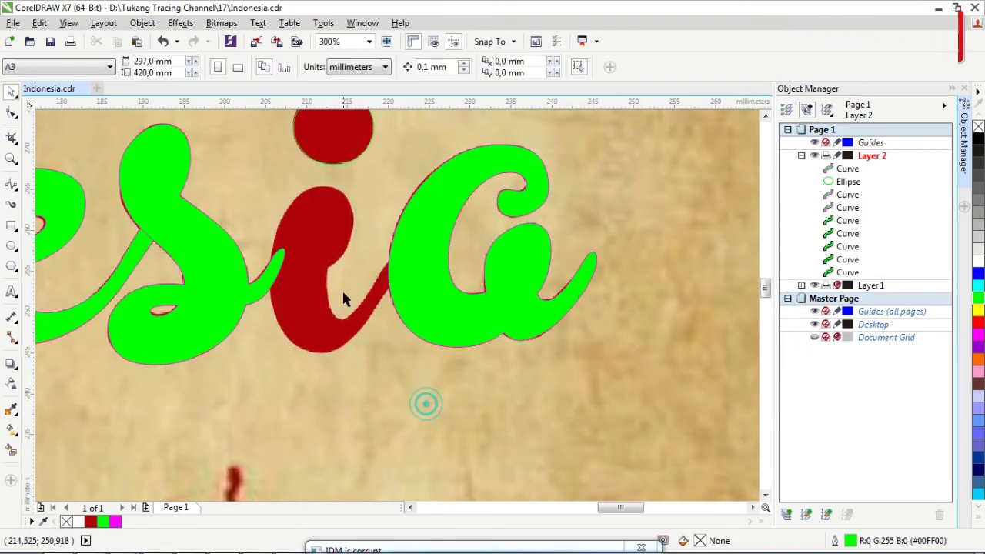
Paste the i's body back in place and weld it with the ellipse of its dot
key(ctrl+z)
shift+click(355, 149)
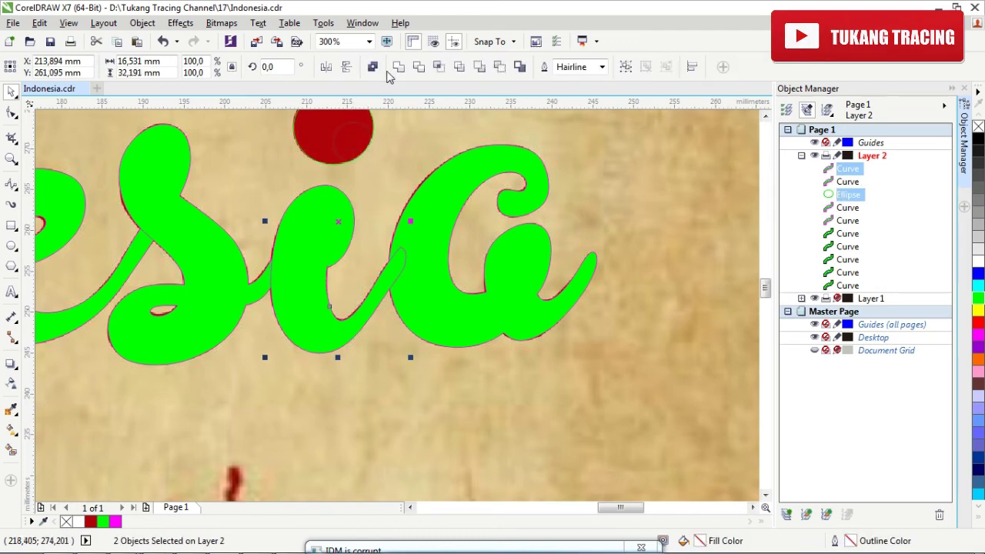
click(399, 67)
Fill all nine letter shapes of the Indonesia lettering with green (#00FF00) and remove their outlines
scroll(497, 387, down, 4)
click(498, 387)
drag(531, 368, 51, 200)
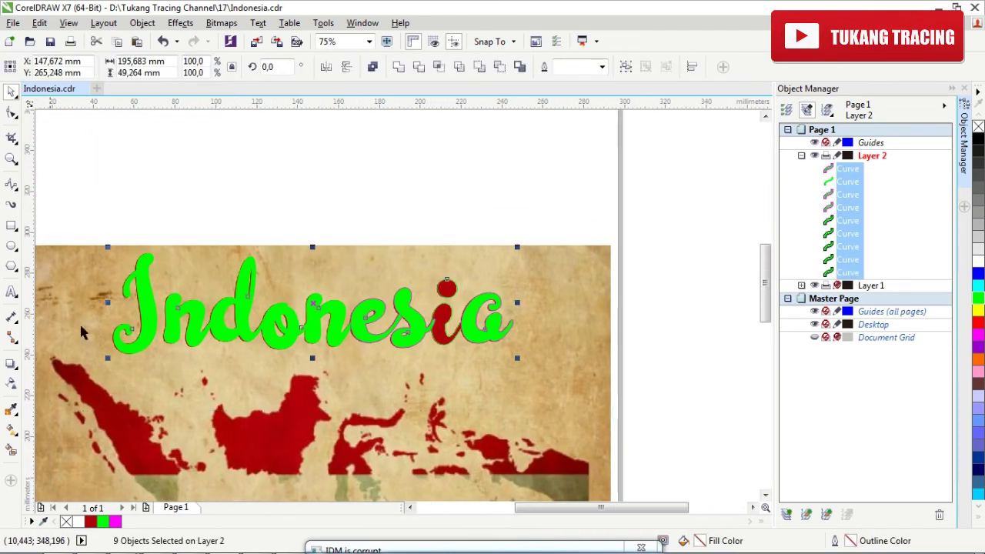
click(102, 522)
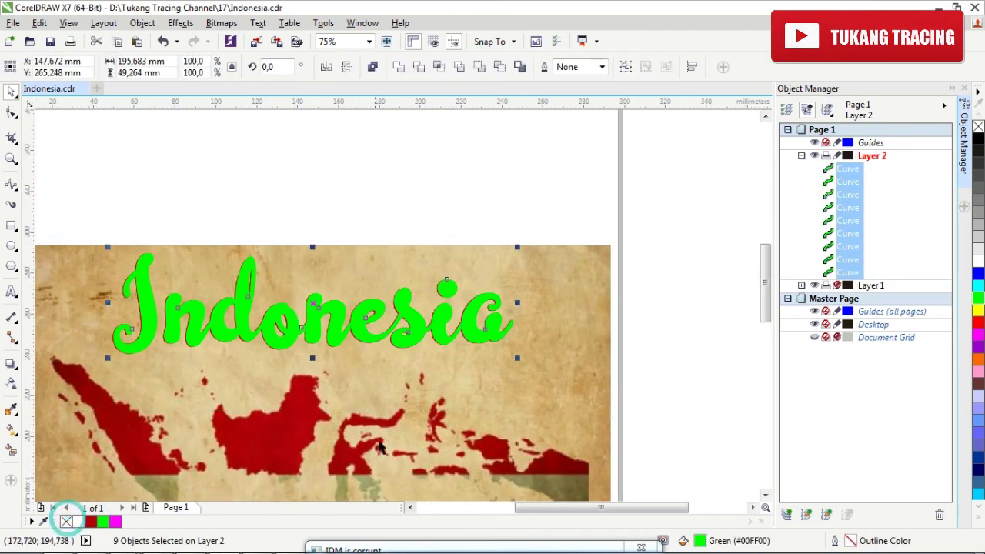
click(379, 440)
Move the whole green lettering down over the map to compare it with the original, and undo the move
scroll(410, 331, down, 2)
scroll(393, 339, up, 2)
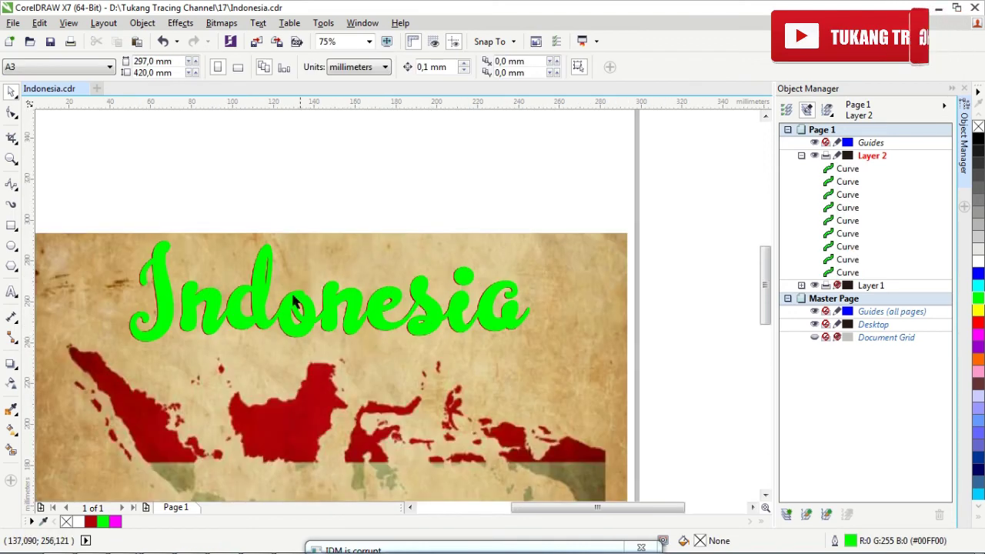
scroll(261, 330, down, 2)
scroll(247, 329, up, 2)
drag(99, 136, 569, 362)
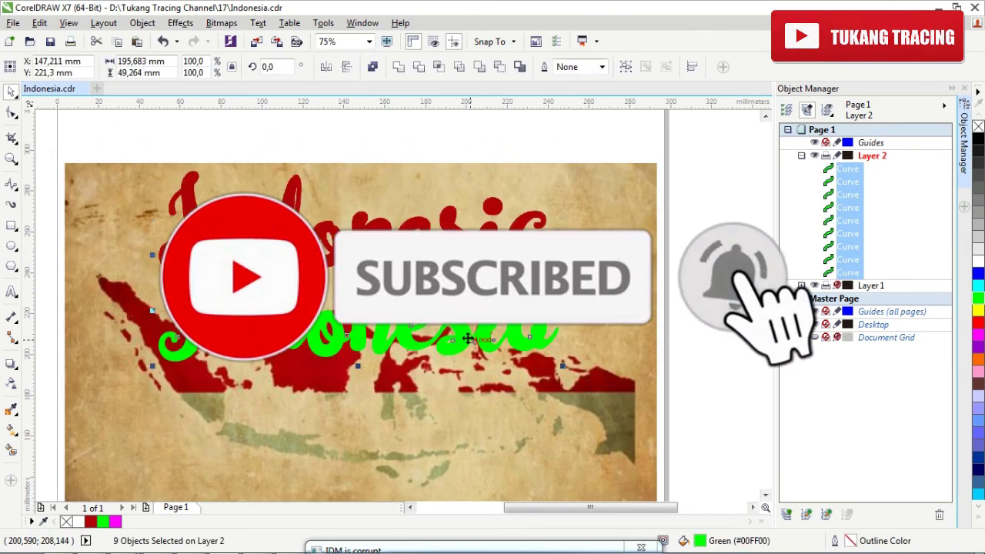
key(ctrl+z)
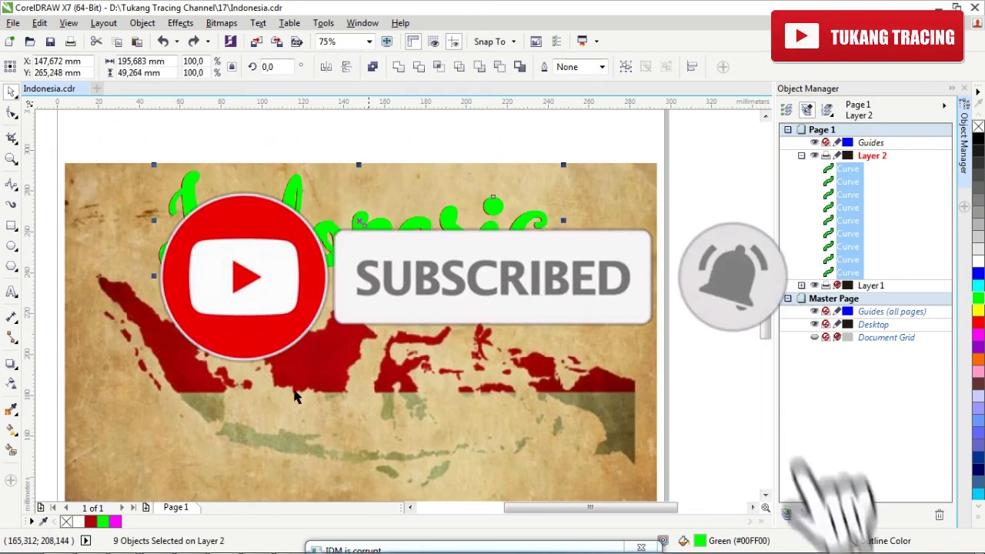
Fill the whole lettering dark red (#B0020C) and move it about 56 mm straight down onto the map
click(90, 523)
scroll(339, 245, up, 2)
scroll(338, 248, down, 4)
drag(338, 250, 339, 309)
scroll(347, 245, up, 2)
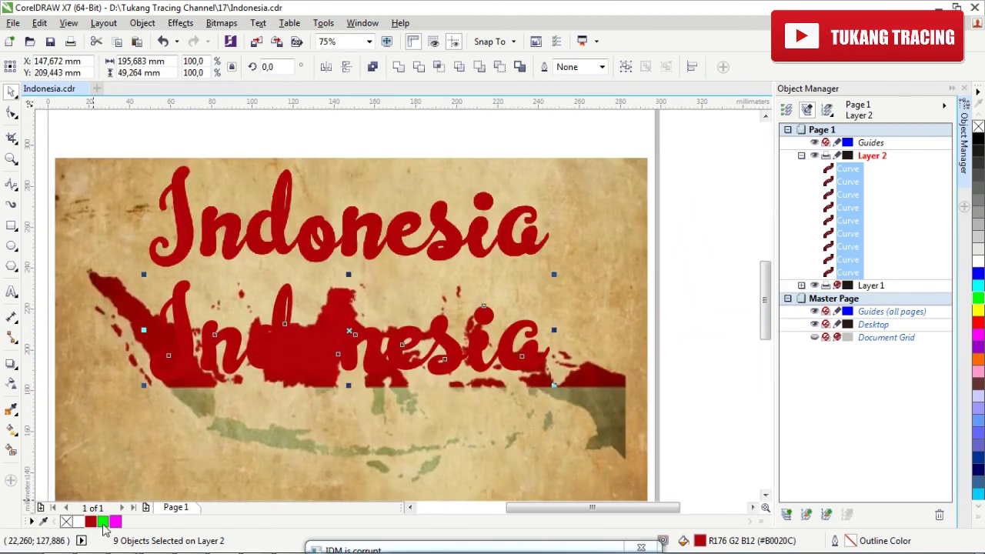
Undo the lettering's move onto the map and fill it green (#00FF00) at its place over the original
click(103, 523)
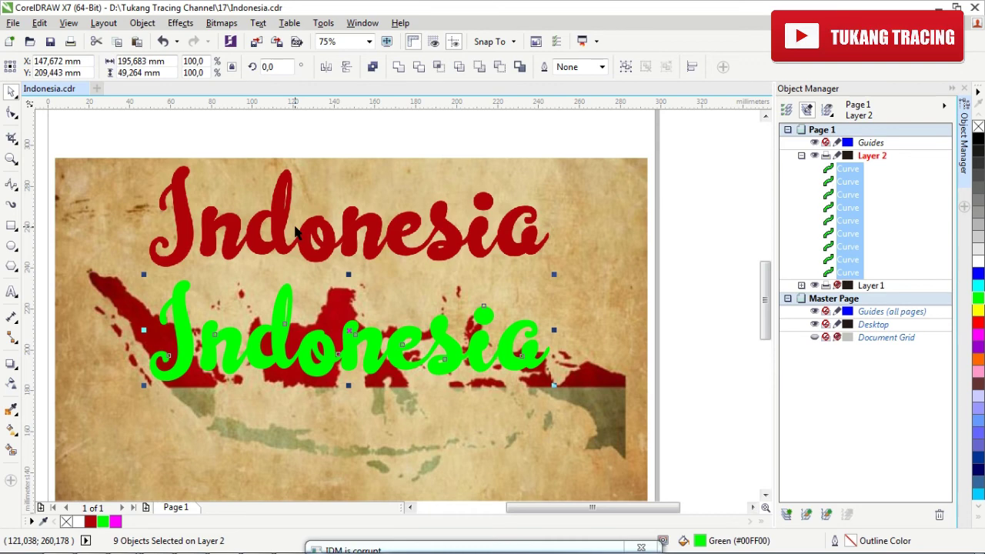
key(ctrl+z)
key(ctrl+z)
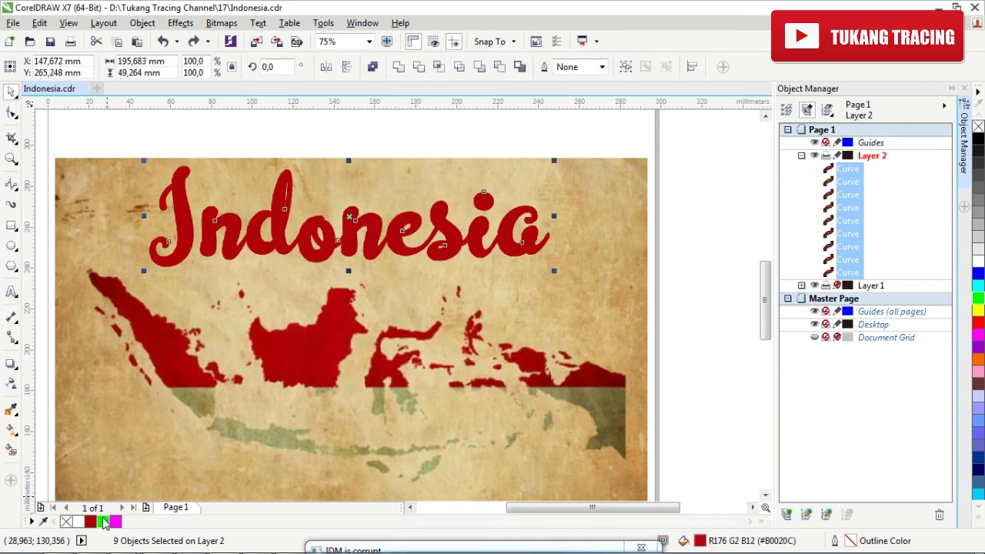
key(ctrl+shift+z)
click(538, 351)
scroll(538, 351, down, 1)
scroll(419, 322, up, 1)
scroll(420, 322, down, 1)
scroll(308, 302, up, 1)
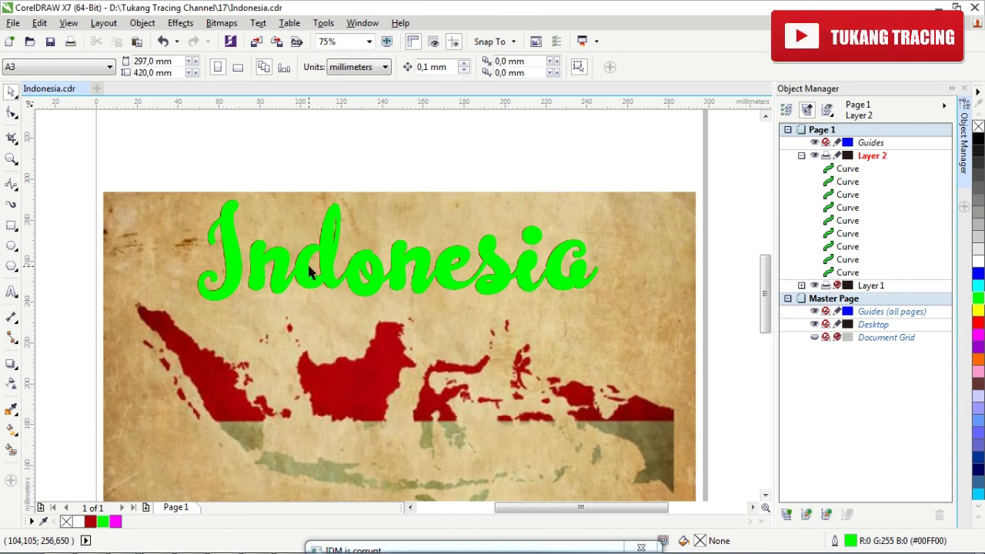